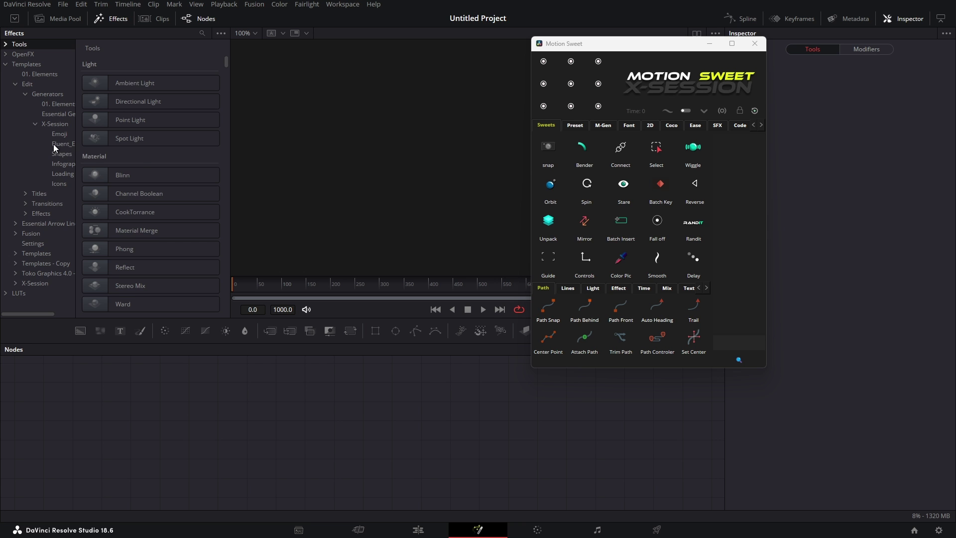
# - Search the Fluent emoji generators for "car", add Police_Car to the composition and set its size to 0.39
pyautogui.click(201, 33)
pyautogui.write('car')
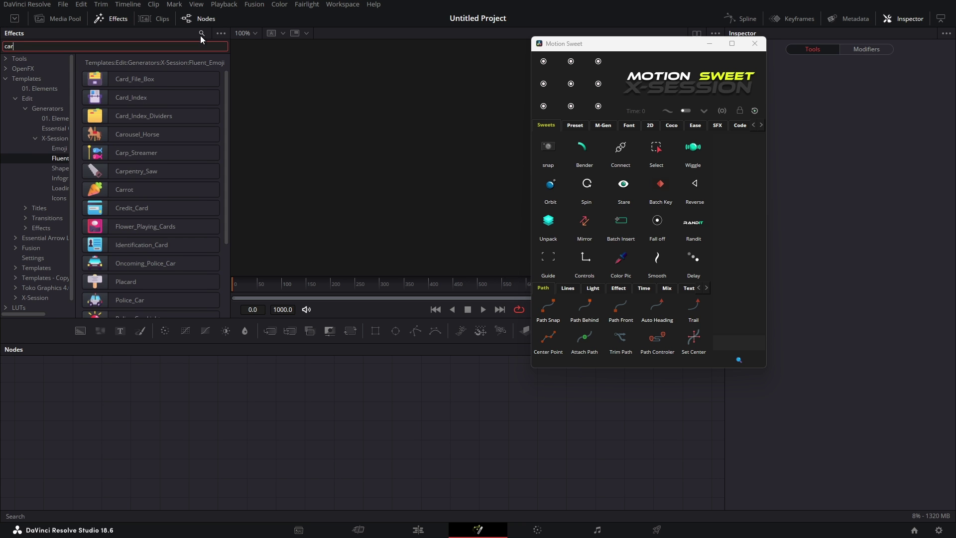
pyautogui.scroll(-5, 166, 171)
pyautogui.moveTo(126, 201); pyautogui.dragTo(298, 384)
pyautogui.moveTo(862, 121); pyautogui.dragTo(833, 127)
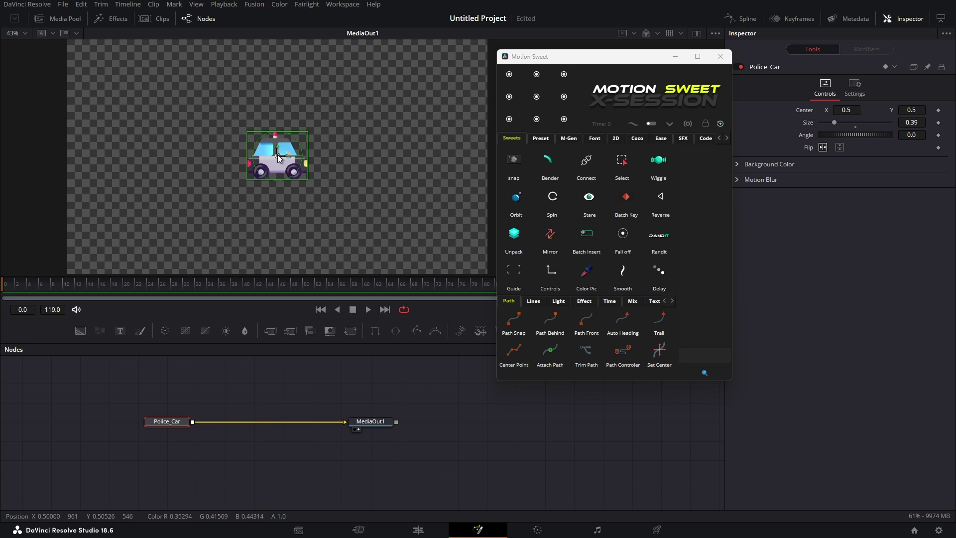
# - Keyframe the Police_Car's center along a wavy path from lower left to lower right over about 38 frames and smooth the path
pyautogui.moveTo(278, 157); pyautogui.dragTo(98, 203)
pyautogui.click(939, 110)
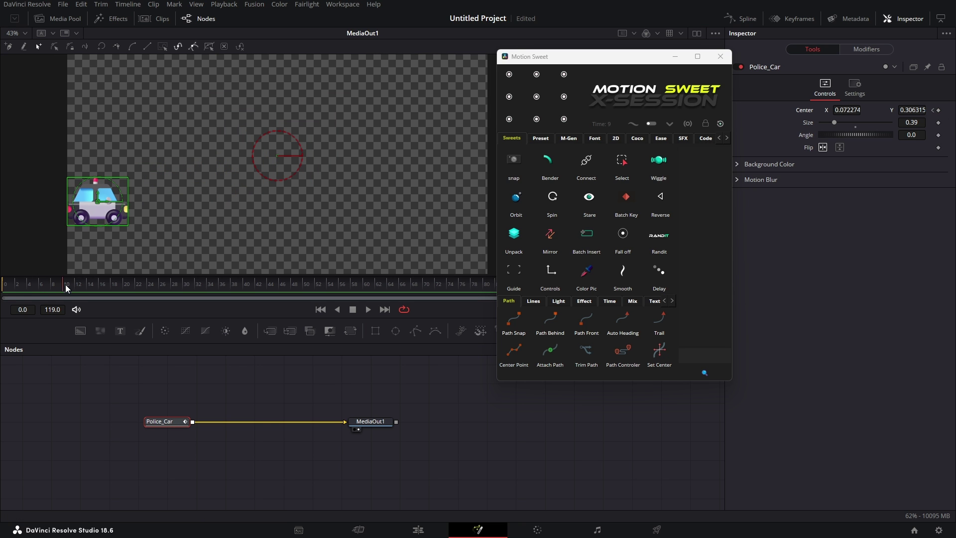
pyautogui.moveTo(67, 285); pyautogui.dragTo(171, 286)
pyautogui.moveTo(276, 202); pyautogui.dragTo(438, 241)
pyautogui.click(231, 285)
pyautogui.moveTo(64, 128); pyautogui.dragTo(419, 271)
pyautogui.moveTo(419, 271); pyautogui.dragTo(469, 272)
pyautogui.hotkey('shift', 's')
pyautogui.press('space')
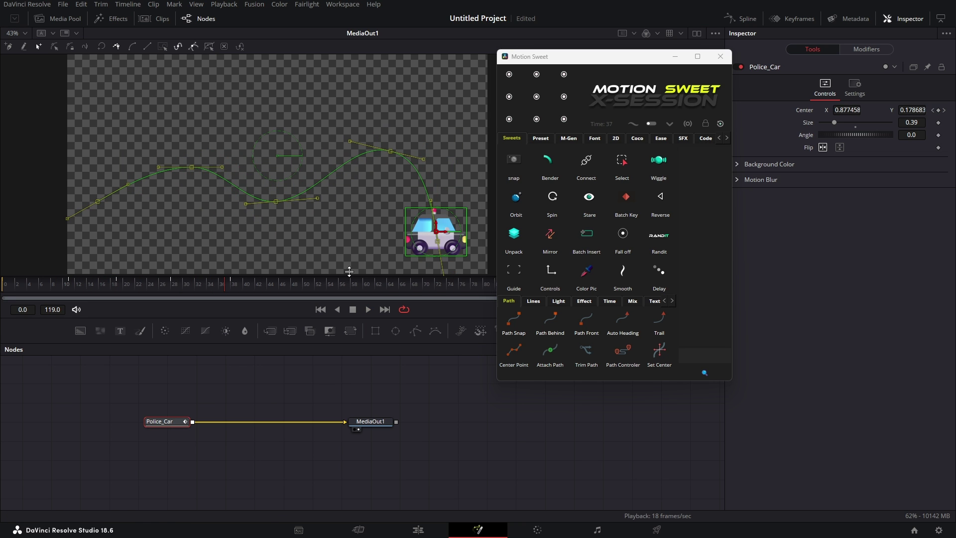
# - Apply Auto Heading to the Police_Car so it rotates along its motion path, and preview the movement
pyautogui.moveTo(145, 285); pyautogui.dragTo(110, 290)
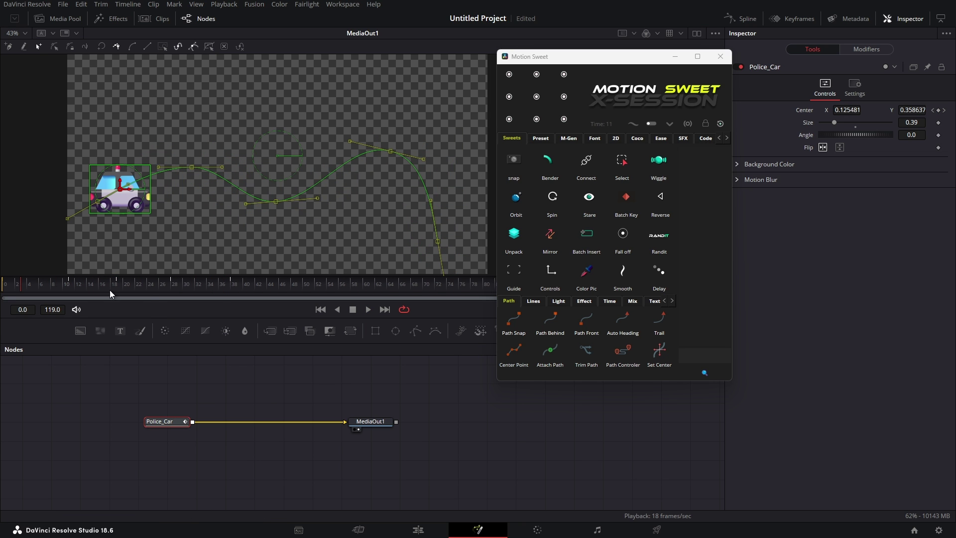
pyautogui.click(628, 322)
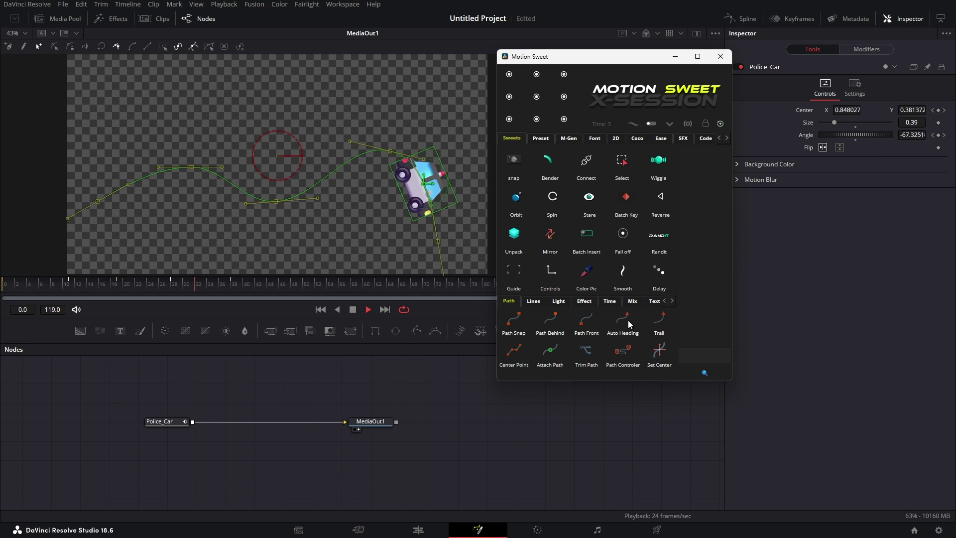
pyautogui.moveTo(218, 286); pyautogui.dragTo(30, 287)
# - Create a polygon road from the Police_Car's motion path with Path Snap and merge its background over the car
pyautogui.click(172, 422)
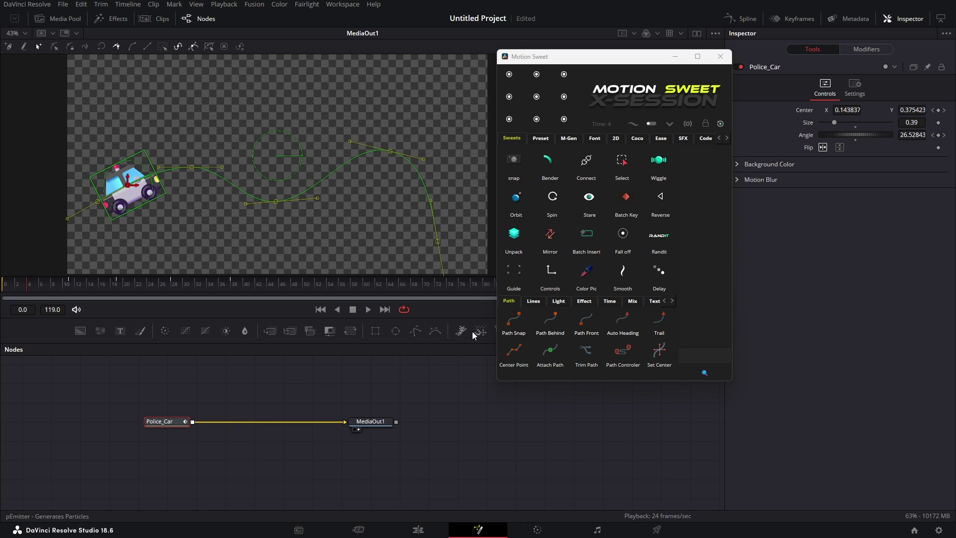
pyautogui.click(514, 321)
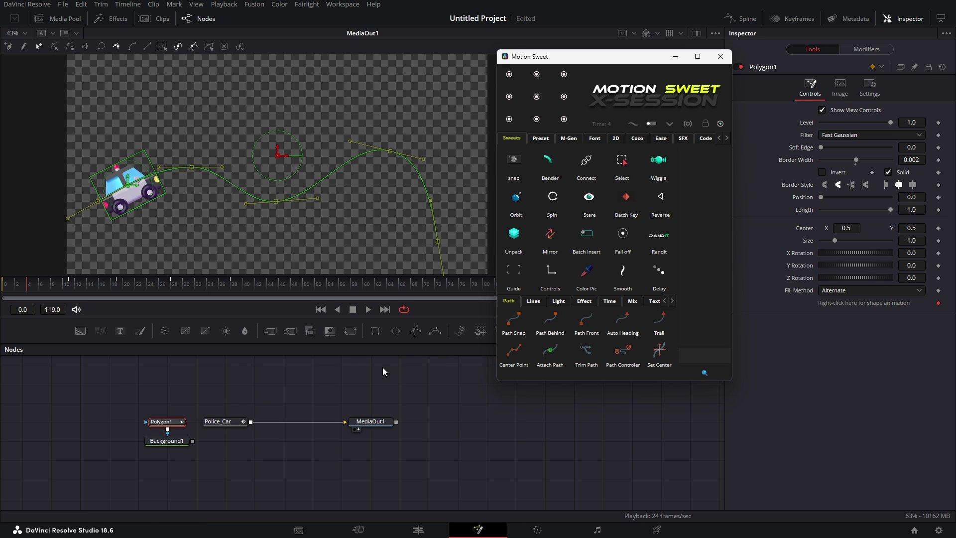
pyautogui.moveTo(180, 402); pyautogui.dragTo(261, 384)
pyautogui.moveTo(232, 423); pyautogui.dragTo(192, 423)
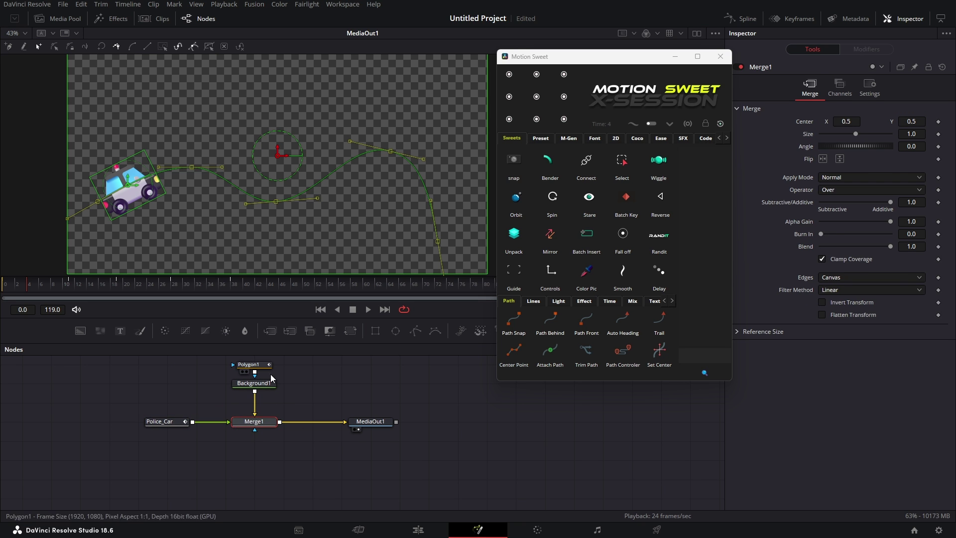
# - Set the road polygon's border width to about 0.066 and raise the center of Merge1 slightly
pyautogui.click(255, 366)
pyautogui.moveTo(858, 166); pyautogui.dragTo(869, 162)
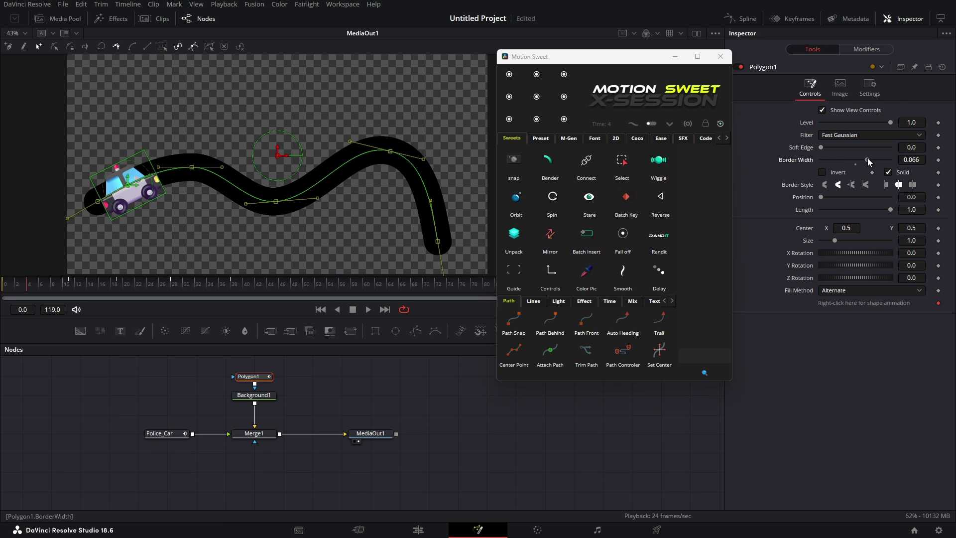
pyautogui.click(253, 434)
pyautogui.moveTo(277, 155); pyautogui.dragTo(277, 140)
pyautogui.click(254, 377)
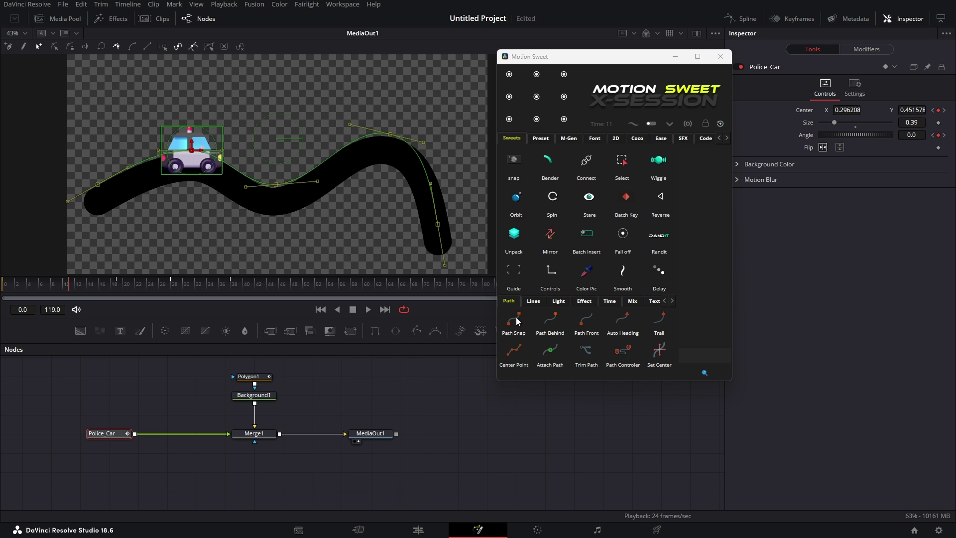
# - Generate a Dash_Line along the car's motion path with Path Snap and merge it over the output of Merge1
pyautogui.click(516, 317)
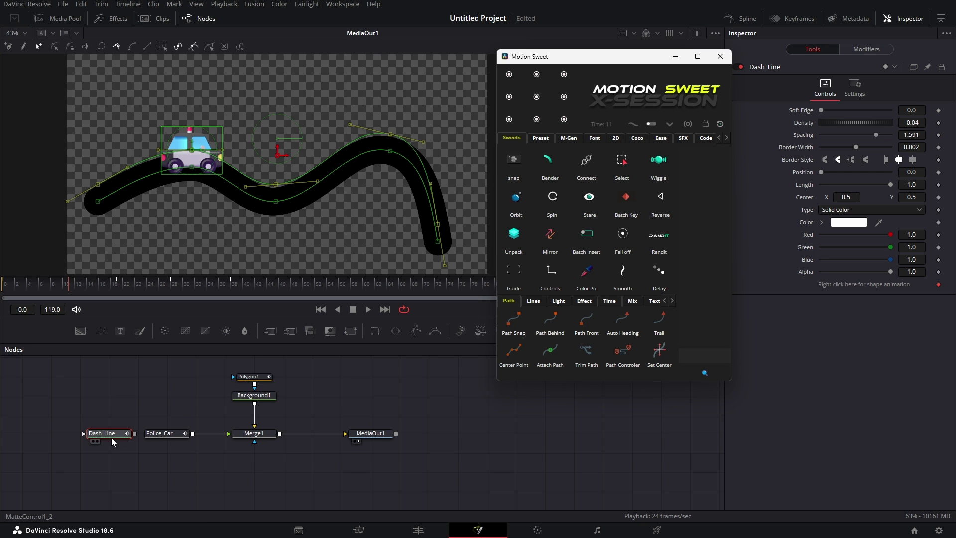
pyautogui.moveTo(111, 438); pyautogui.dragTo(315, 399)
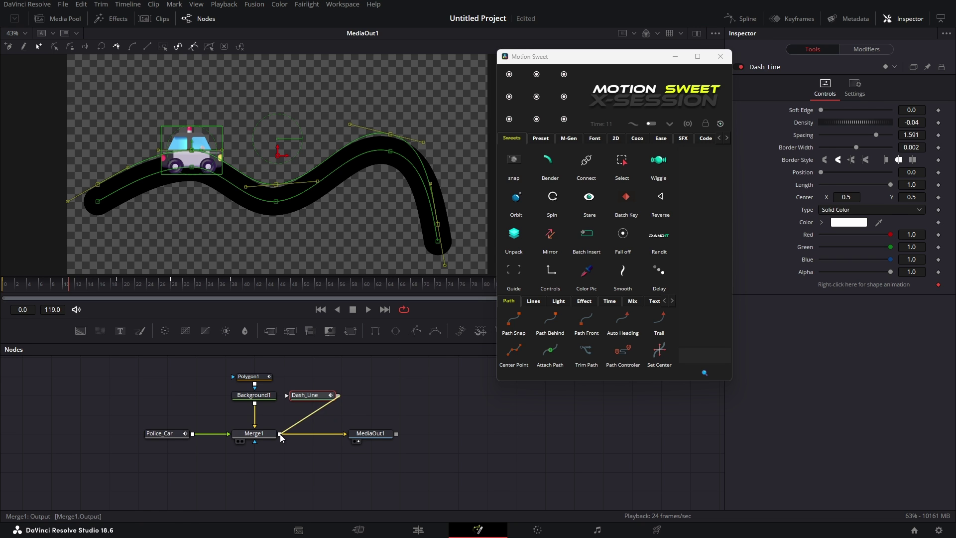
pyautogui.moveTo(280, 434); pyautogui.dragTo(279, 434)
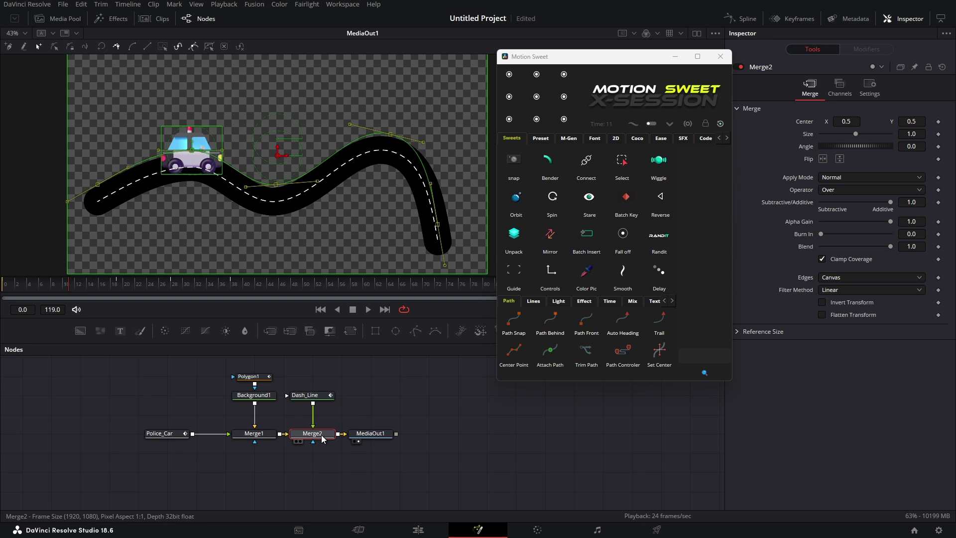
# - Move the Police_Car into a new merge over the dashed road and bend the end of the motion path outward
pyautogui.moveTo(370, 435); pyautogui.dragTo(401, 436)
pyautogui.click(223, 451)
pyautogui.moveTo(171, 450); pyautogui.dragTo(348, 410)
pyautogui.moveTo(408, 450); pyautogui.dragTo(467, 450)
pyautogui.moveTo(348, 410); pyautogui.dragTo(418, 449)
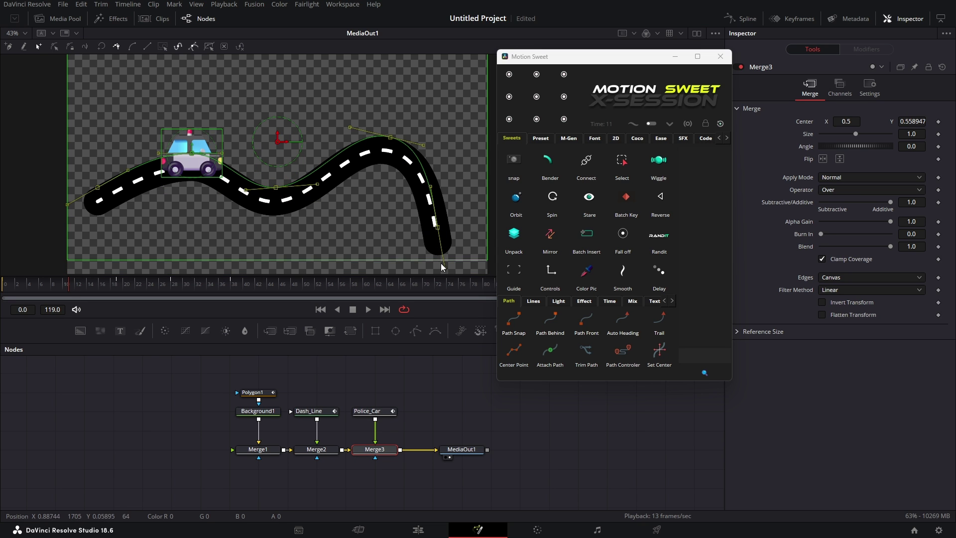
pyautogui.moveTo(445, 268); pyautogui.dragTo(495, 235)
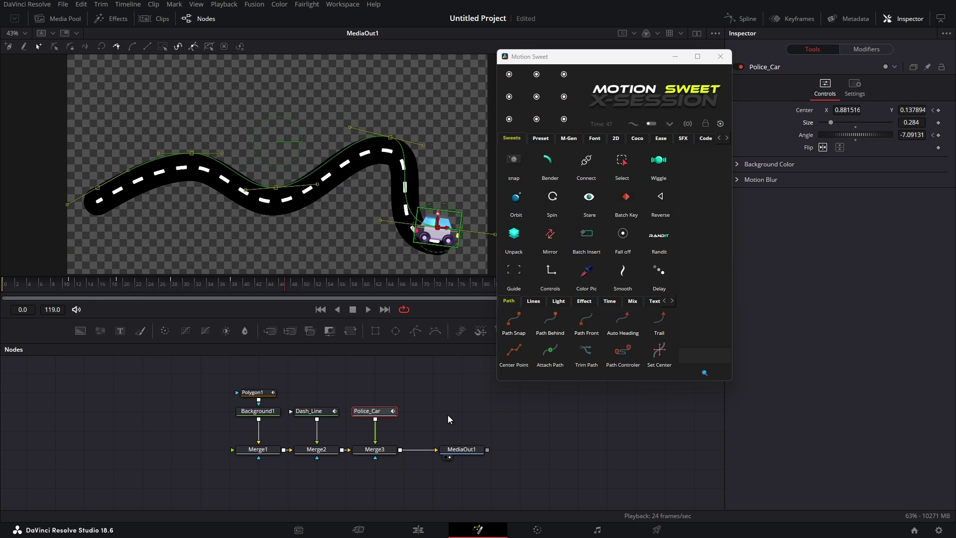
# - Add the Splash effect fed by the Police_Car, then view the splash and play it back
pyautogui.moveTo(448, 416); pyautogui.dragTo(364, 416)
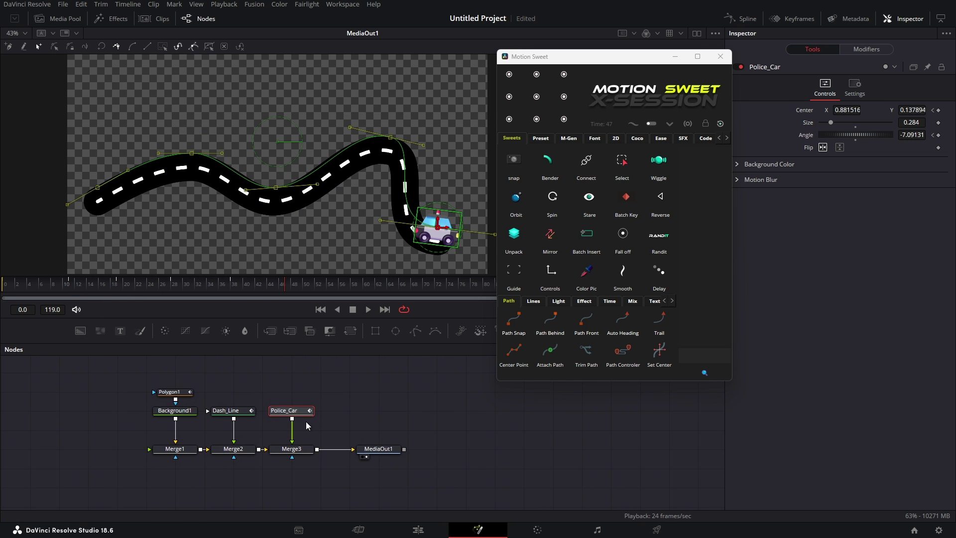
pyautogui.click(585, 301)
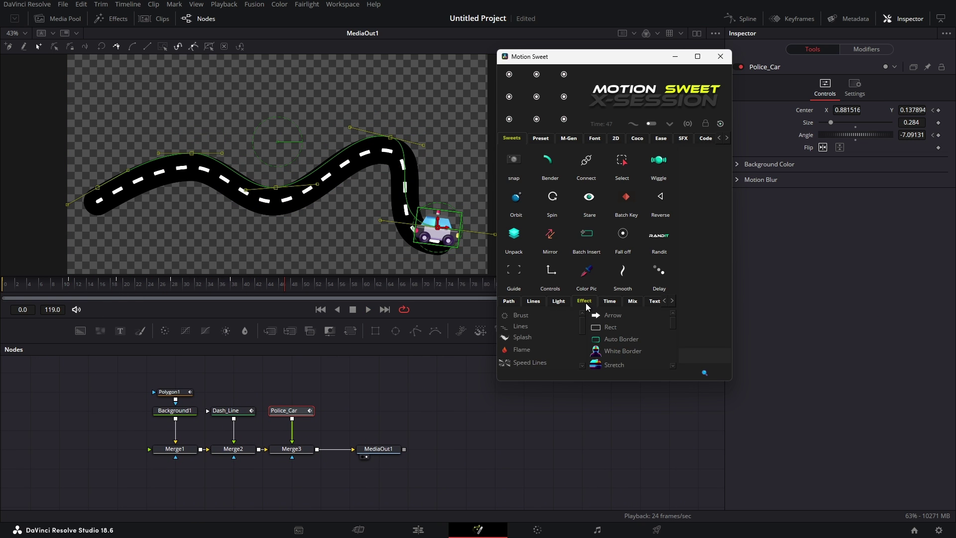
pyautogui.click(523, 337)
pyautogui.moveTo(293, 418); pyautogui.dragTo(393, 393)
pyautogui.moveTo(391, 393); pyautogui.dragTo(383, 248)
pyautogui.press('1')
pyautogui.press('space')
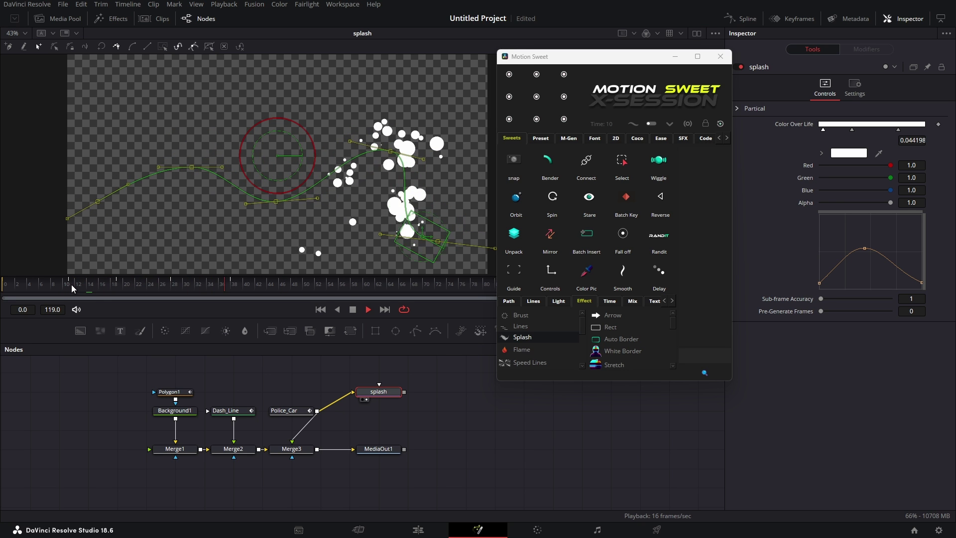
# - Merge the splash with the Police_Car ahead of Merge3 and view the combined result
pyautogui.moveTo(404, 394); pyautogui.dragTo(319, 417)
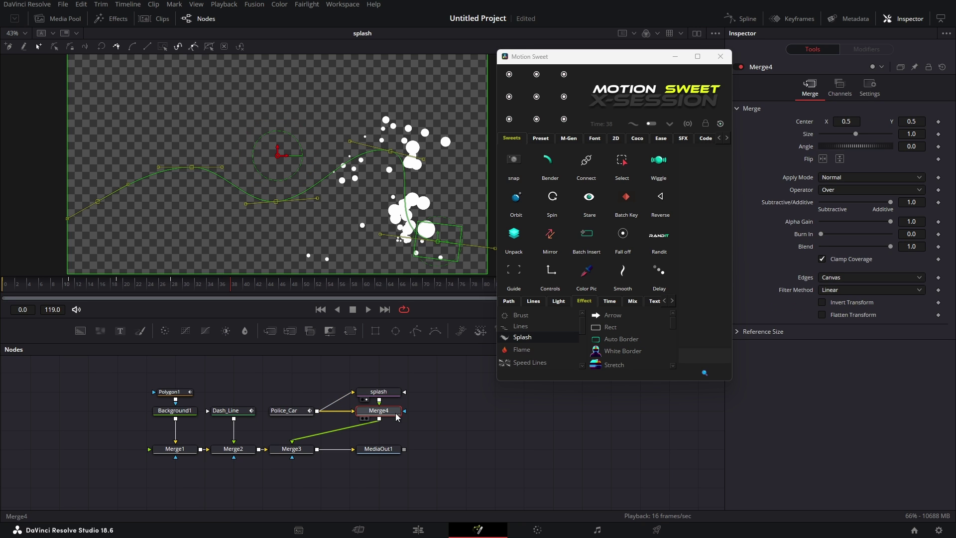
pyautogui.click(387, 392)
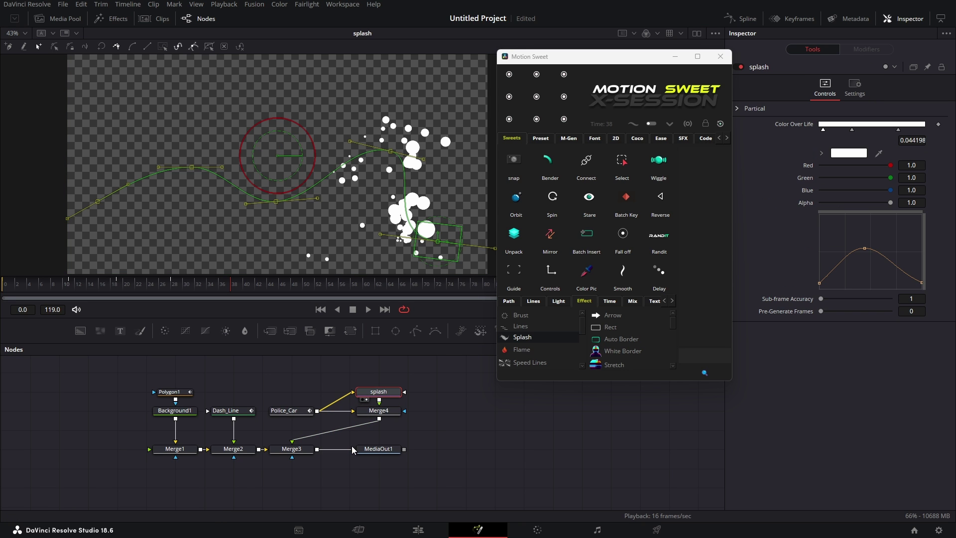
pyautogui.click(382, 415)
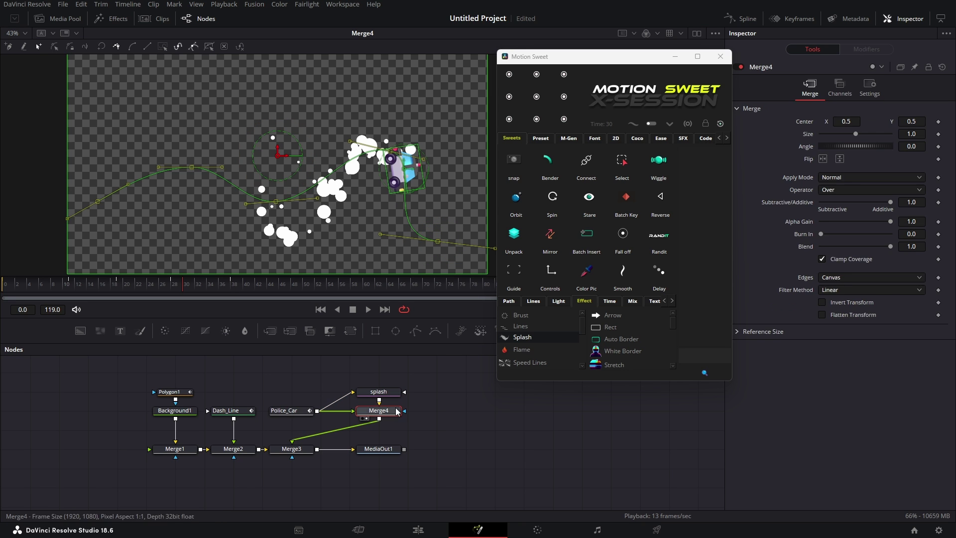
# - Spread out the MediaOut1, Police_Car and Merge3 nodes to tidy the node layout
pyautogui.moveTo(382, 451); pyautogui.dragTo(470, 452)
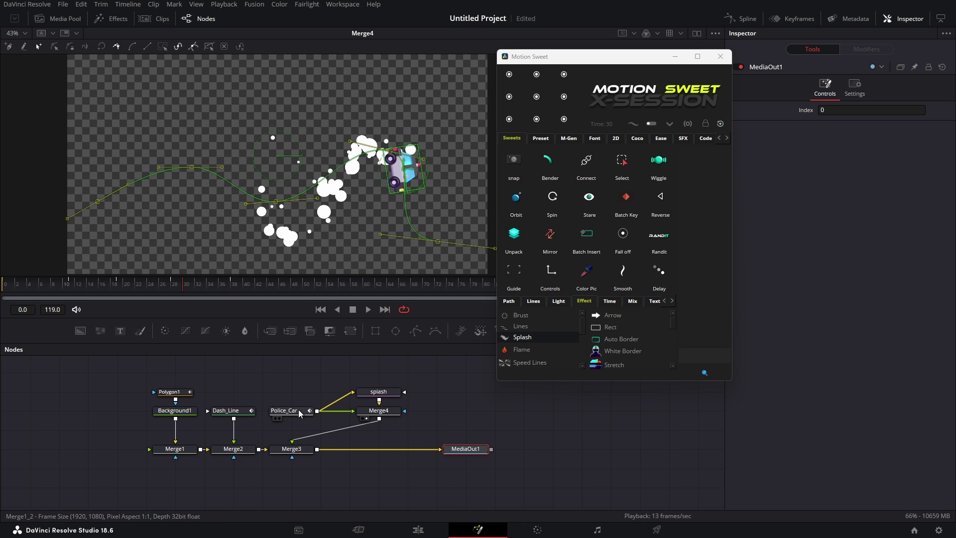
pyautogui.moveTo(300, 412); pyautogui.dragTo(300, 375)
pyautogui.moveTo(303, 449); pyautogui.dragTo(398, 231)
# - View MediaOut1 and play the car, road and splash animation from near the start
pyautogui.click(424, 424)
pyautogui.press('1')
pyautogui.press('space')
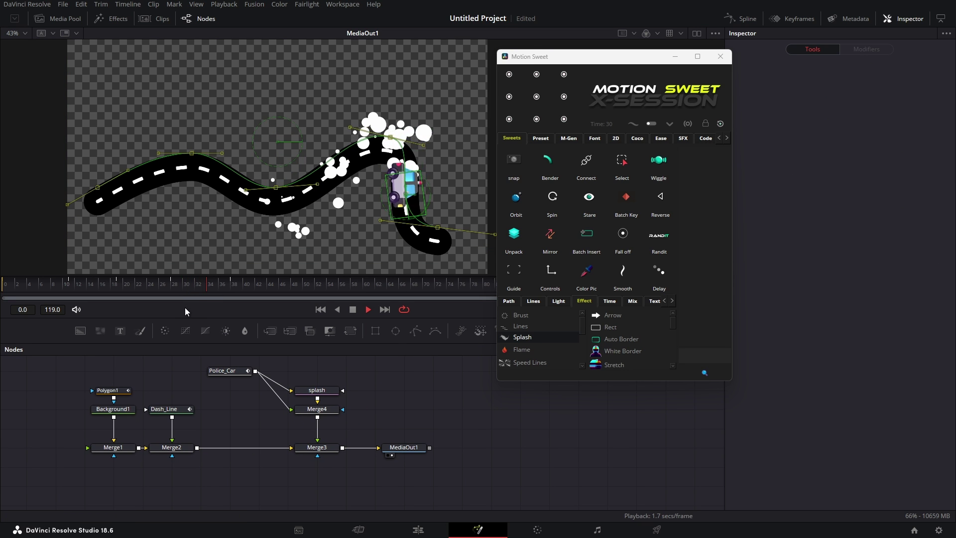
pyautogui.press('space')
pyautogui.click(20, 289)
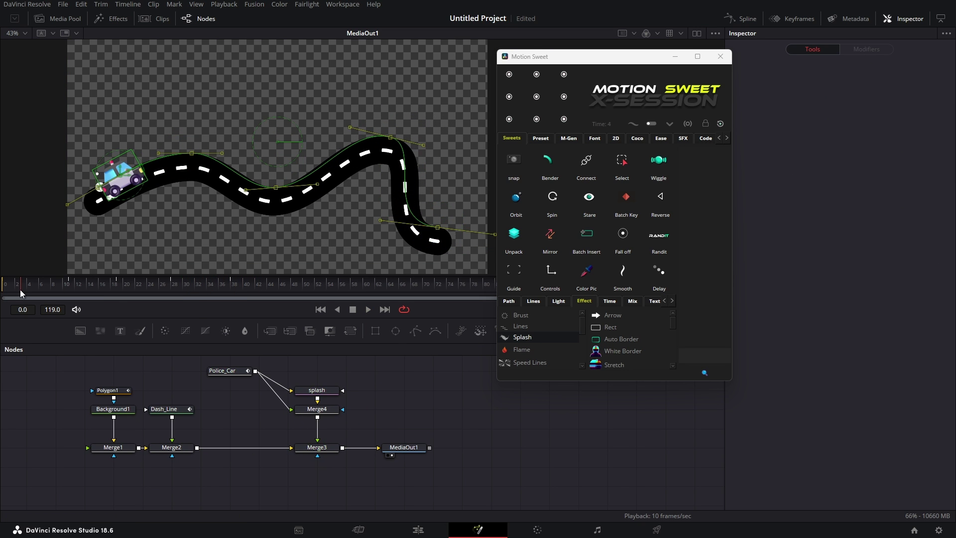
pyautogui.press('space')
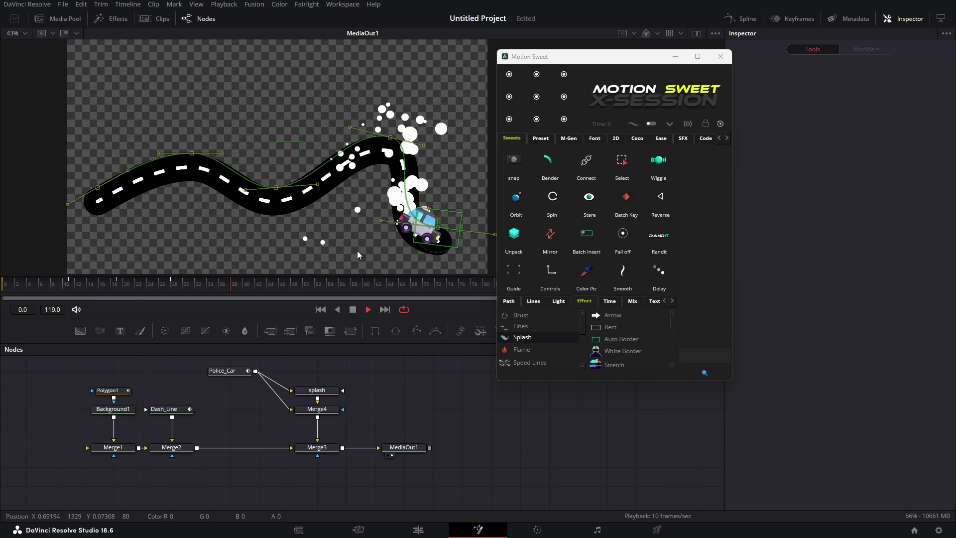
# - Lower the peak of the splash's size-over-life curve to shrink the particles
pyautogui.click(317, 391)
pyautogui.press('space')
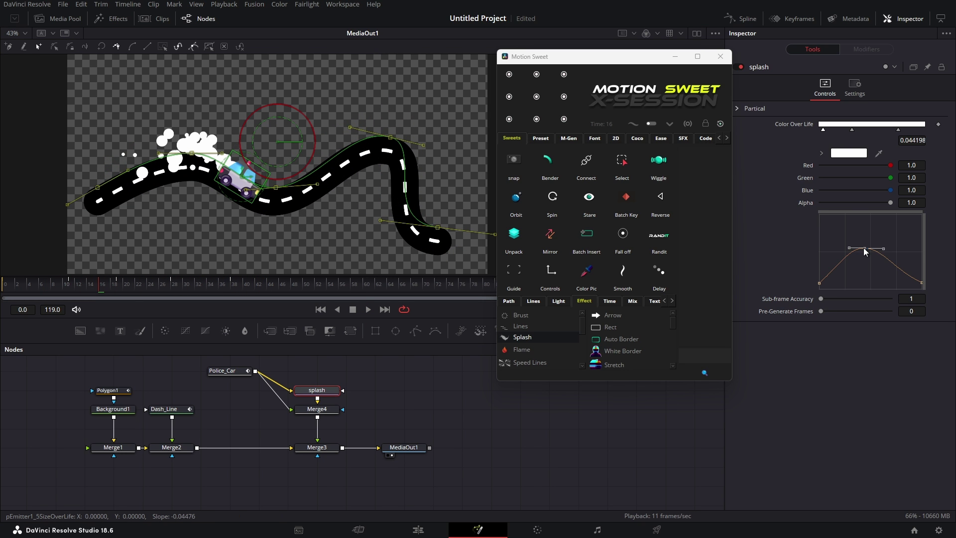
pyautogui.moveTo(864, 247); pyautogui.dragTo(864, 256)
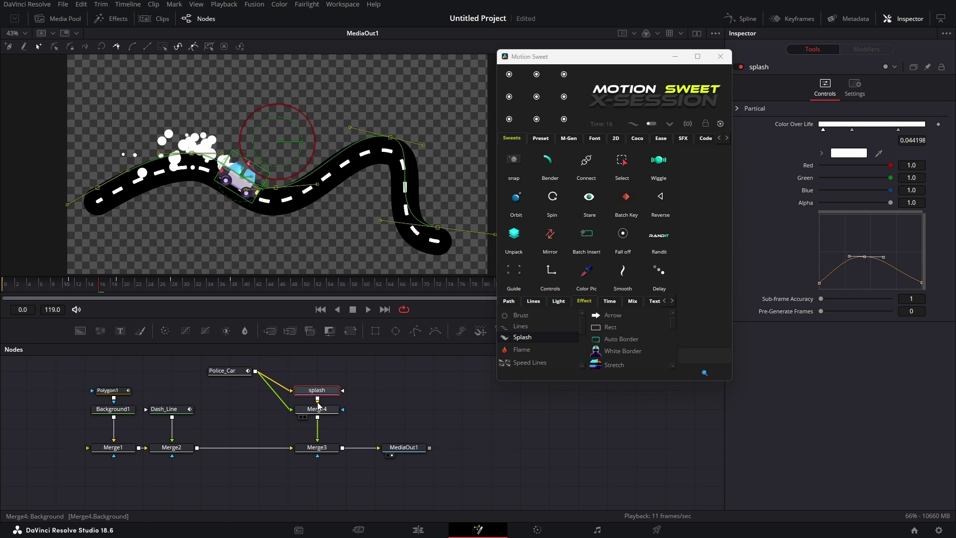
# - Insert a Transform between the splash and Merge4 with center Y at 0.468421, and preview the animation
pyautogui.click(351, 331)
pyautogui.press('space')
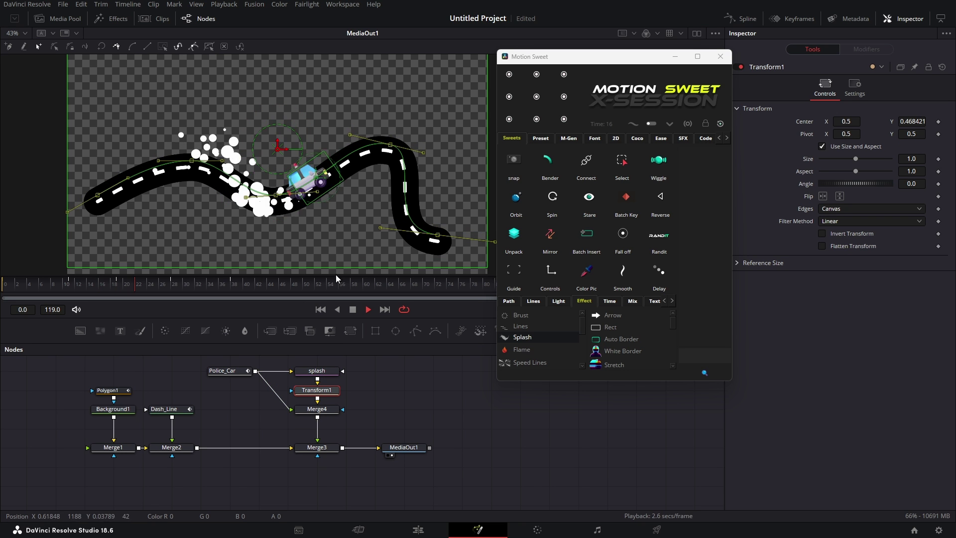
pyautogui.press('space')
# - Reshape the Police_Car's motion path by adjusting its middle point, lowering its second point and raising its starting point
pyautogui.click(228, 376)
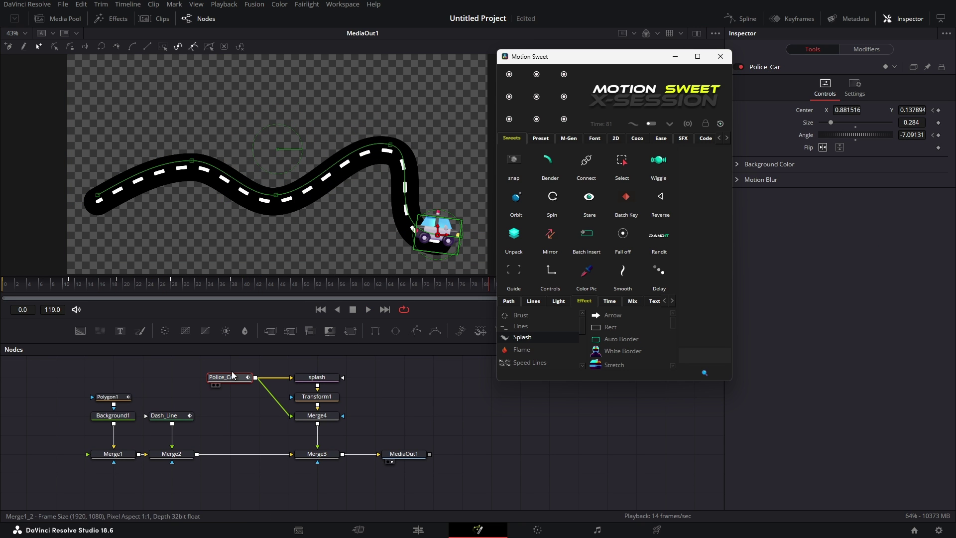
pyautogui.moveTo(276, 195); pyautogui.dragTo(277, 164)
pyautogui.moveTo(182, 286); pyautogui.dragTo(156, 286)
pyautogui.moveTo(278, 164); pyautogui.dragTo(279, 191)
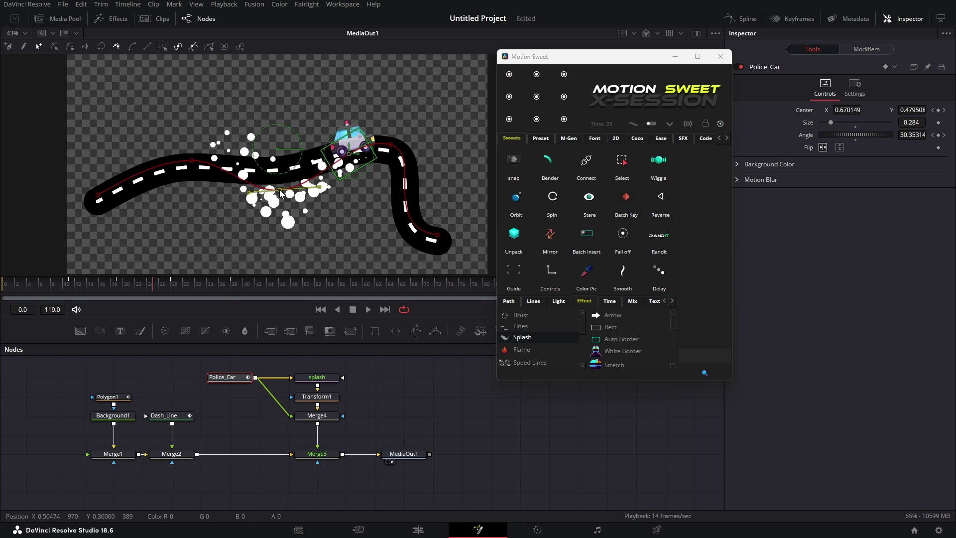
pyautogui.moveTo(192, 161); pyautogui.dragTo(190, 186)
pyautogui.moveTo(98, 196); pyautogui.dragTo(107, 153)
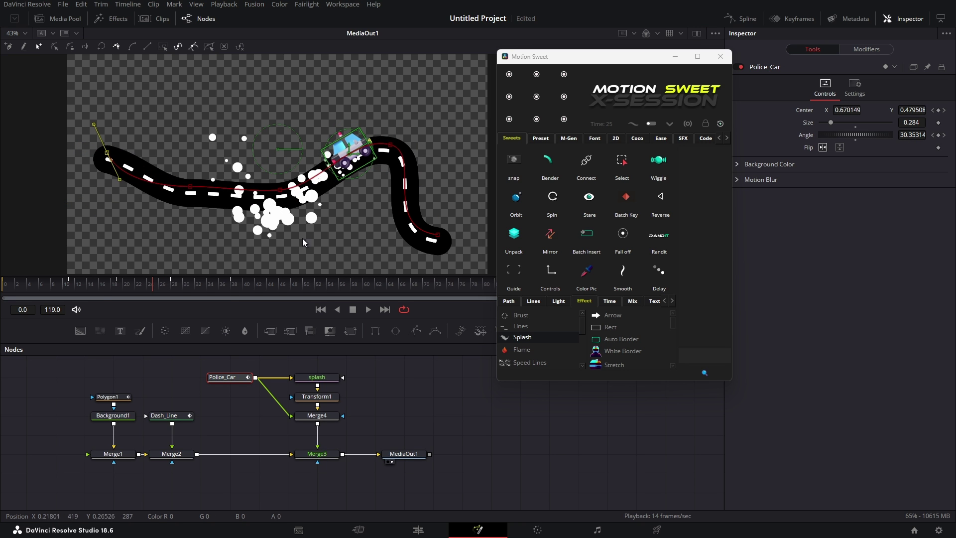
pyautogui.click(408, 411)
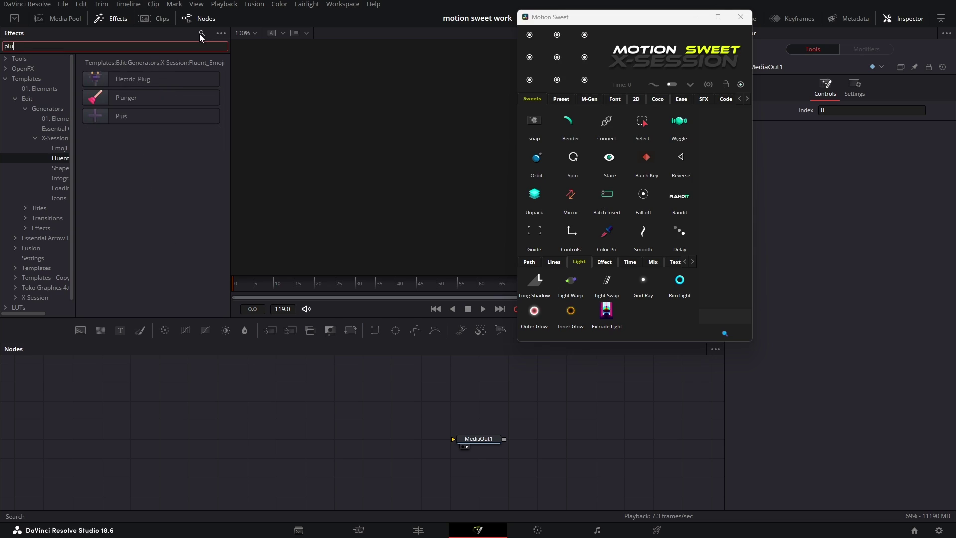
# - Add the Electric_Plug emoji generator to the new composition, show it in the viewer and set its angle to -90
pyautogui.moveTo(130, 81); pyautogui.dragTo(285, 423)
pyautogui.press('2')
pyautogui.click(111, 19)
pyautogui.moveTo(306, 138); pyautogui.dragTo(190, 145)
pyautogui.moveTo(268, 421); pyautogui.dragTo(181, 422)
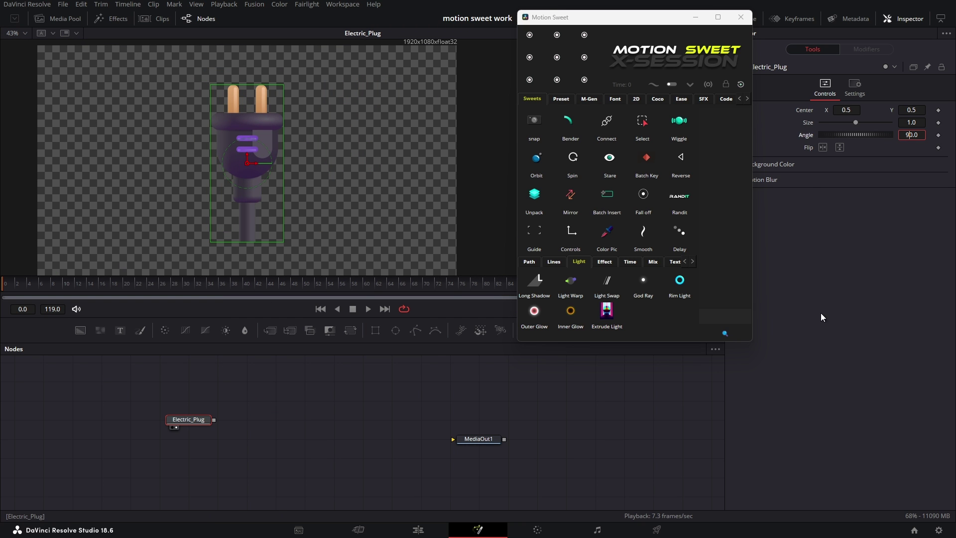
pyautogui.press('Return')
pyautogui.press('Return')
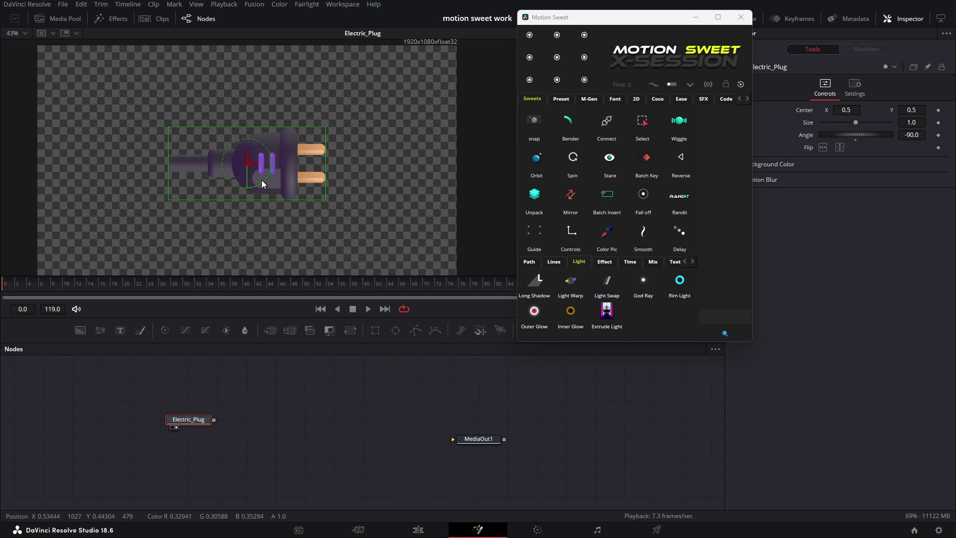
# - Shrink the Electric_Plug to a size of about 0.42 and merge it over a new Background
pyautogui.moveTo(329, 204); pyautogui.dragTo(282, 179)
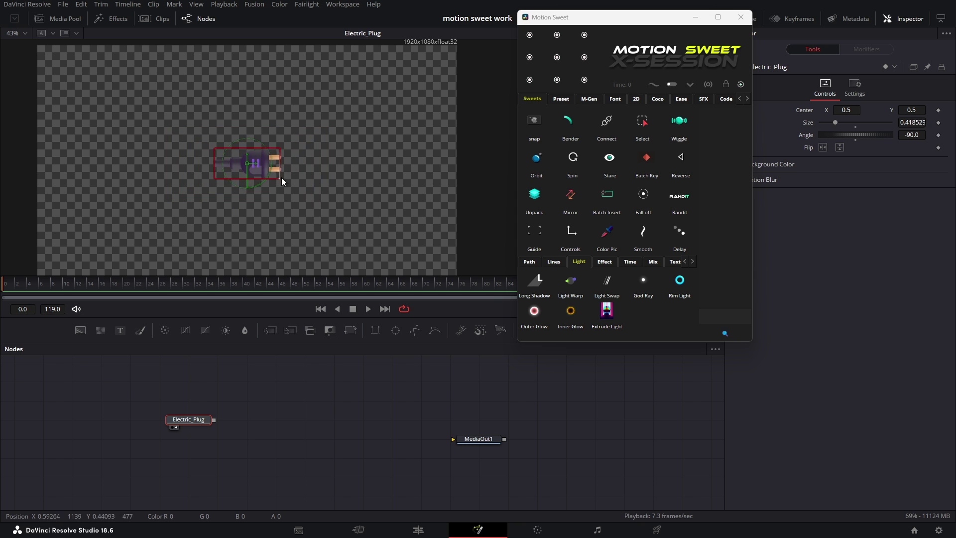
pyautogui.click(80, 330)
pyautogui.moveTo(215, 460); pyautogui.dragTo(215, 459)
pyautogui.moveTo(196, 425)
pyautogui.mouseDown()
pyautogui.moveTo(168, 407)
pyautogui.moveTo(207, 412)
pyautogui.mouseUp()
# - Add a MatteControl with a polygon mask to the Electric_Plug and cut away the outer end of its cable
pyautogui.click(329, 333)
pyautogui.scroll(5, 181, 129)
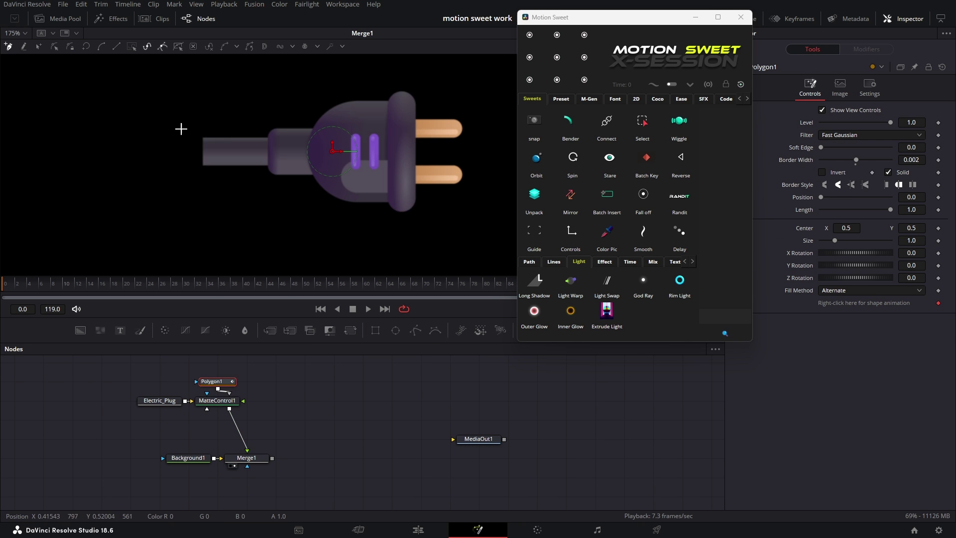
pyautogui.click(180, 129)
pyautogui.click(308, 391)
pyautogui.scroll(-5, 299, 174)
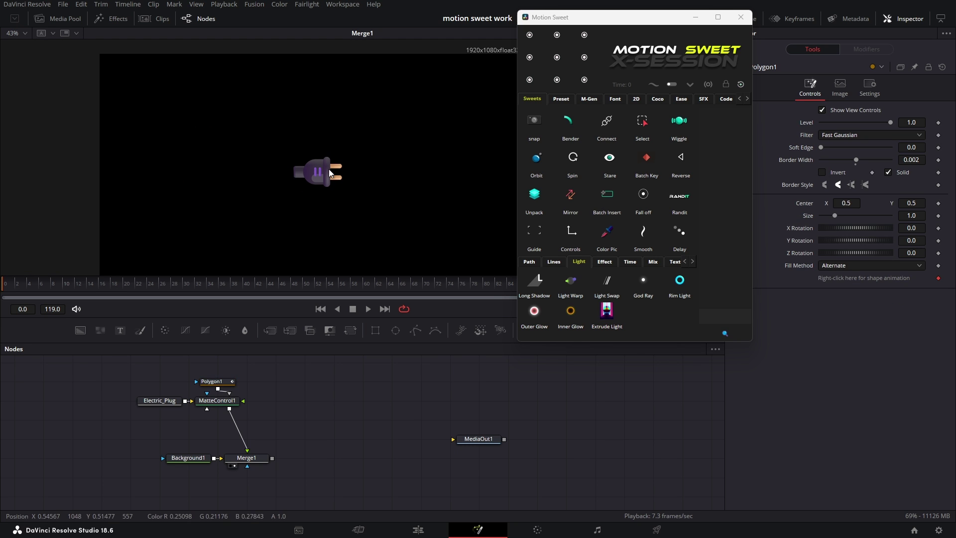
# - Group the Electric_Plug, Polygon1 and MatteControl1 nodes and space the group apart from Merge1
pyautogui.moveTo(124, 369); pyautogui.dragTo(262, 416)
pyautogui.hotkey('ctrl', 'g')
pyautogui.moveTo(205, 382); pyautogui.dragTo(176, 402)
pyautogui.moveTo(249, 459); pyautogui.dragTo(278, 458)
pyautogui.click(189, 401)
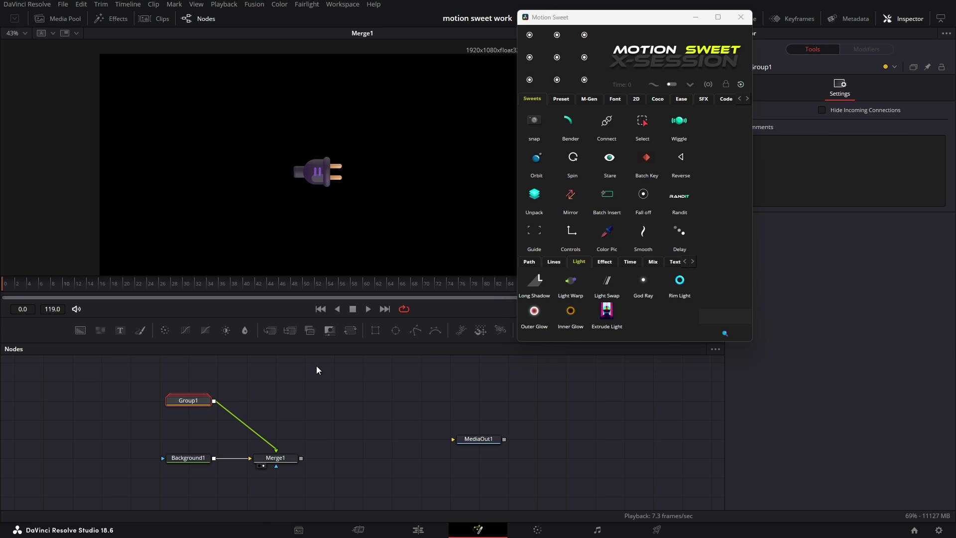
# - Insert a Transform after Group1, keyframe its center from off-frame along a stepped four-point path, and preview the motion
pyautogui.click(350, 331)
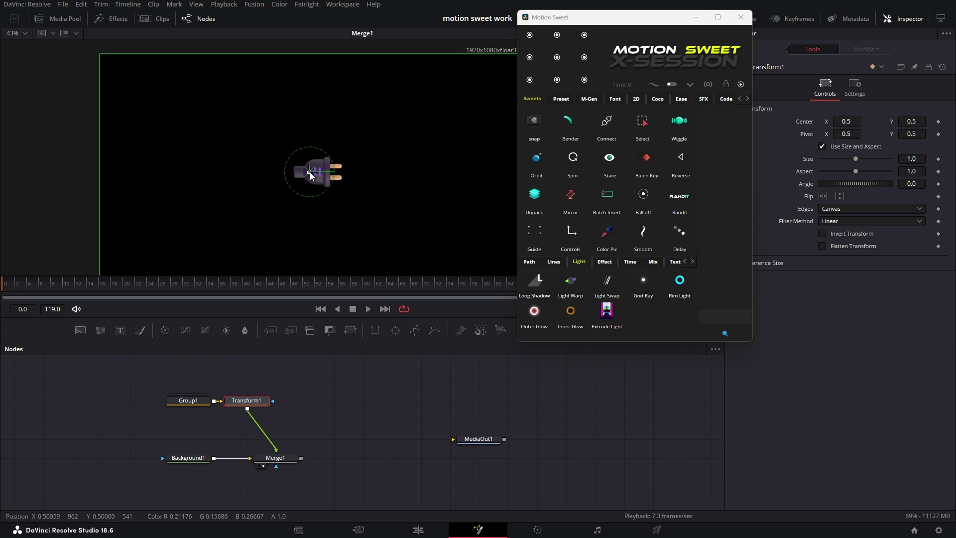
pyautogui.moveTo(310, 173); pyautogui.dragTo(73, 219)
pyautogui.click(939, 122)
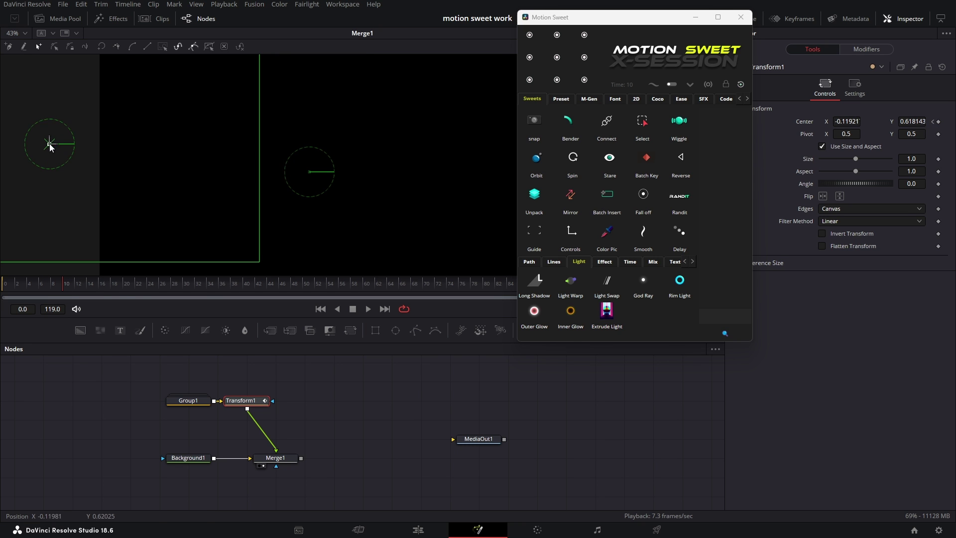
pyautogui.moveTo(50, 146); pyautogui.dragTo(339, 249)
pyautogui.click(135, 286)
pyautogui.press('space')
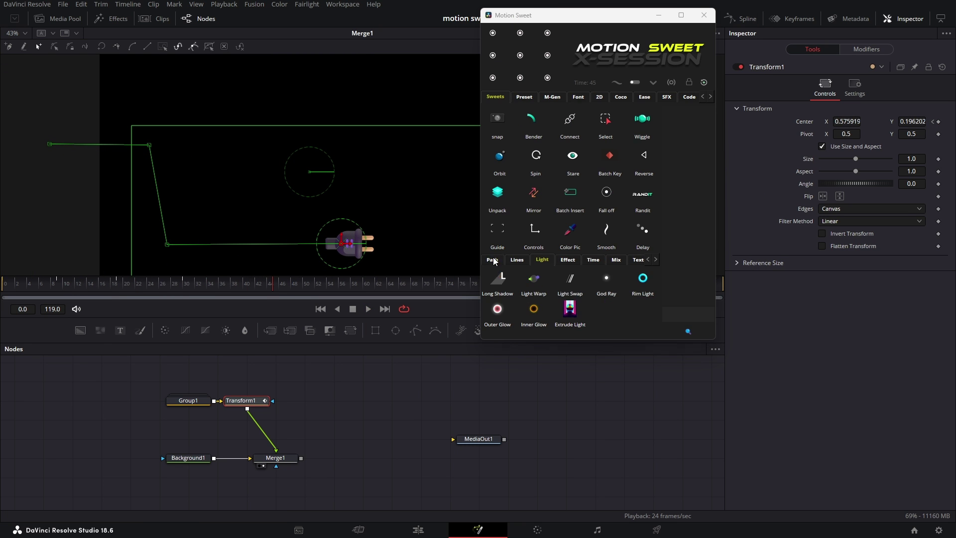
# - Apply Auto Heading to Transform1, smooth its motion path's points and preview the plug's movement
pyautogui.click(492, 260)
pyautogui.click(605, 280)
pyautogui.moveTo(132, 288); pyautogui.dragTo(110, 287)
pyautogui.moveTo(35, 111); pyautogui.dragTo(273, 252)
pyautogui.click(132, 46)
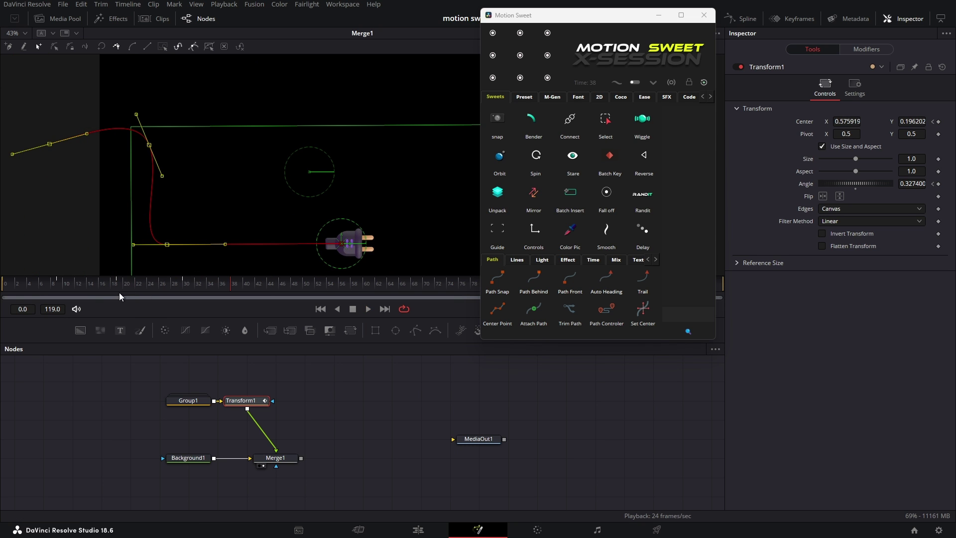
pyautogui.click(2, 285)
pyautogui.press('space')
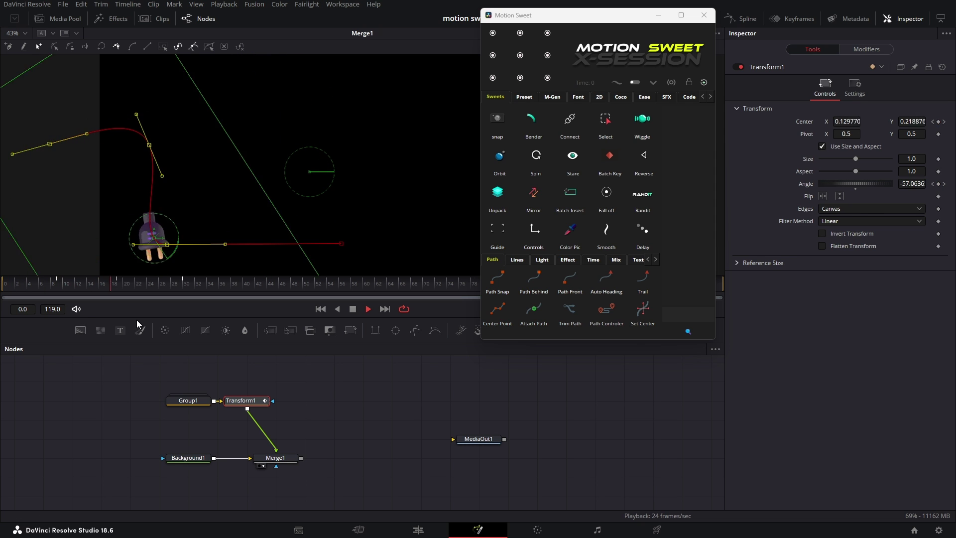
pyautogui.press('space')
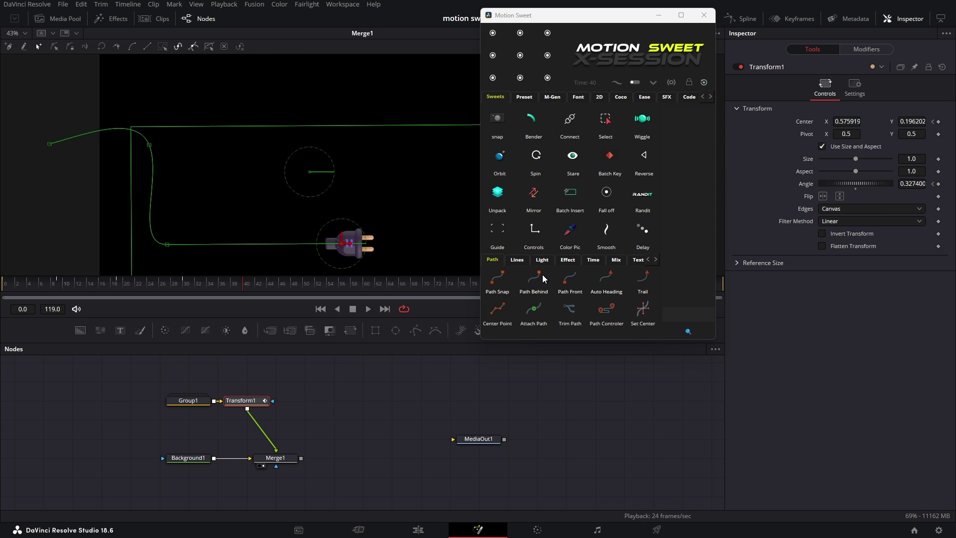
# - Generate a Path Behind shape for Transform1, merge it with the plug and color its Background2 red
pyautogui.click(542, 275)
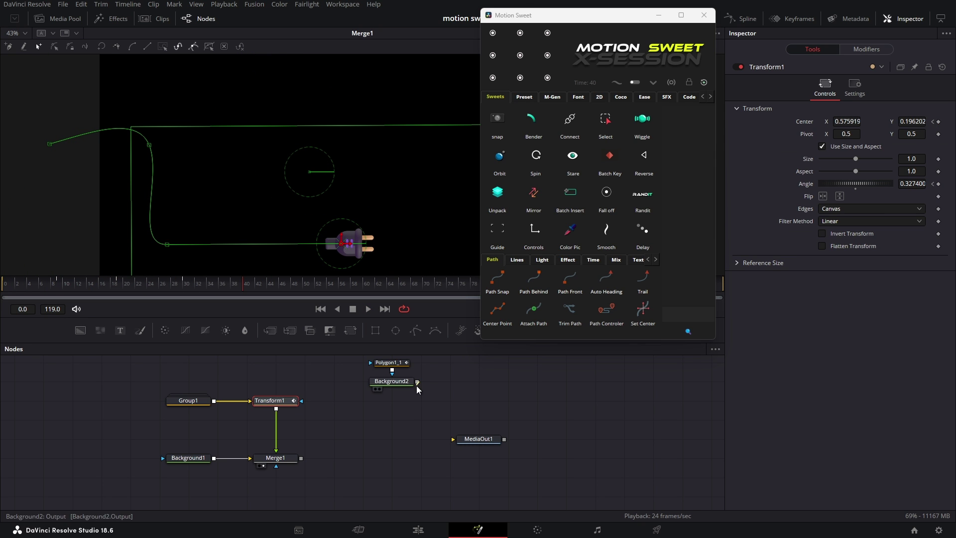
pyautogui.moveTo(417, 382); pyautogui.dragTo(278, 409)
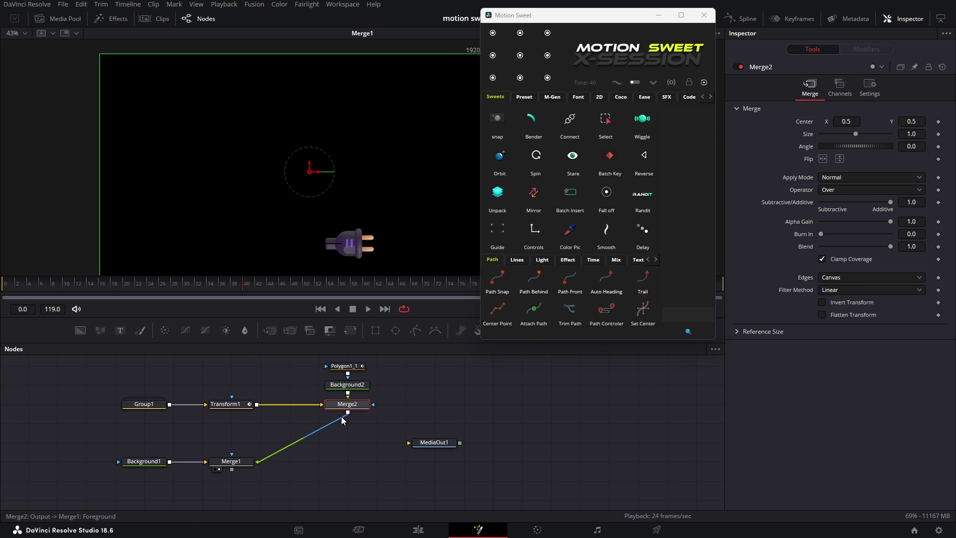
pyautogui.click(347, 385)
pyautogui.click(849, 169)
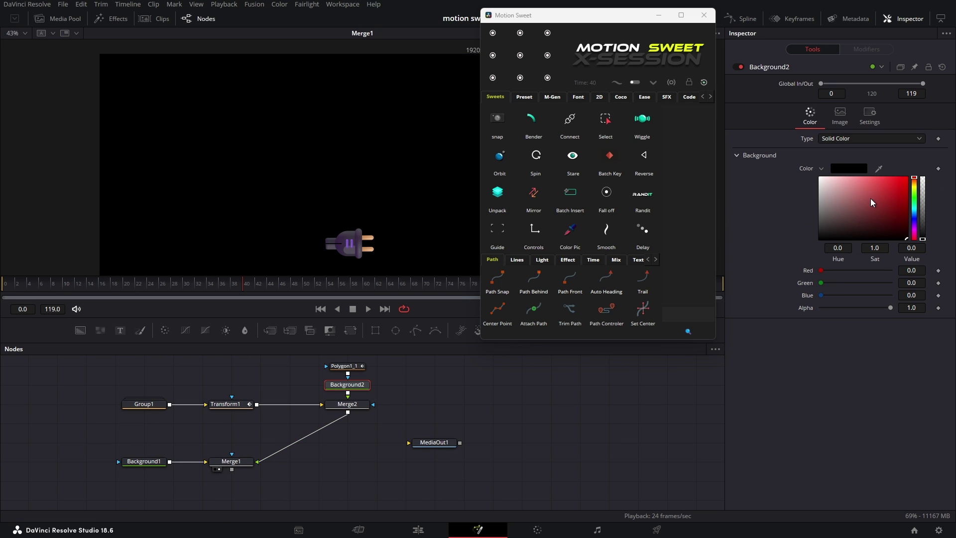
pyautogui.click(894, 185)
# - Increase Polygon1_1's border width to form a thick cable and swap Merge2's inputs to put the plug in front
pyautogui.click(351, 367)
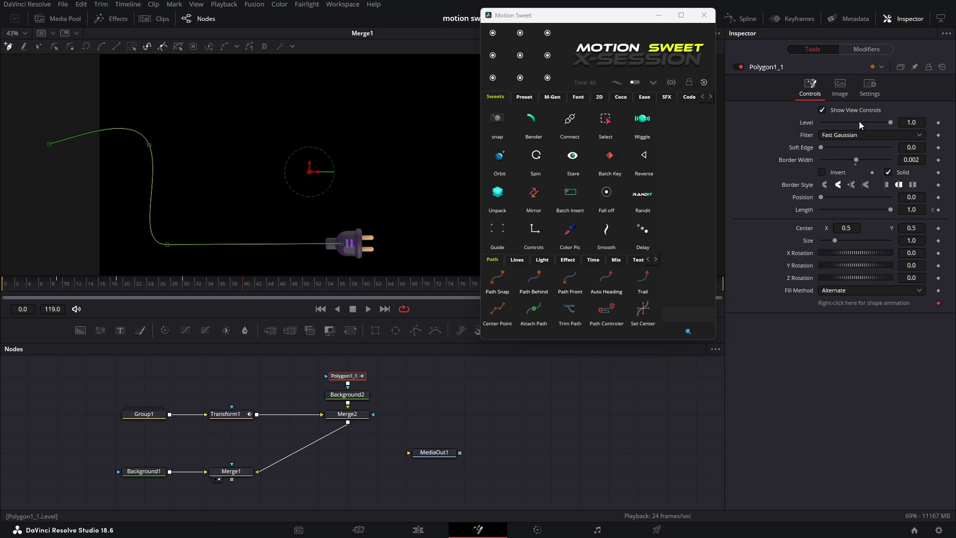
pyautogui.moveTo(857, 160); pyautogui.dragTo(863, 161)
pyautogui.click(363, 416)
pyautogui.hotkey('ctrl', 't')
pyautogui.click(400, 402)
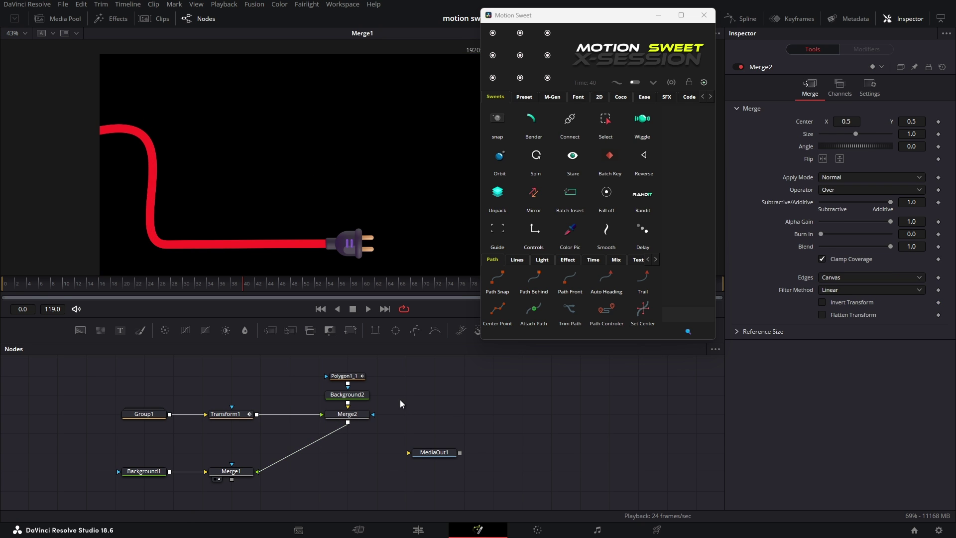
# - Move the motion path's lower bend inward for a gentler slope and preview the plug and cable animation
pyautogui.click(1, 285)
pyautogui.press('space')
pyautogui.press('space')
pyautogui.click(199, 239)
pyautogui.moveTo(200, 239); pyautogui.dragTo(208, 250)
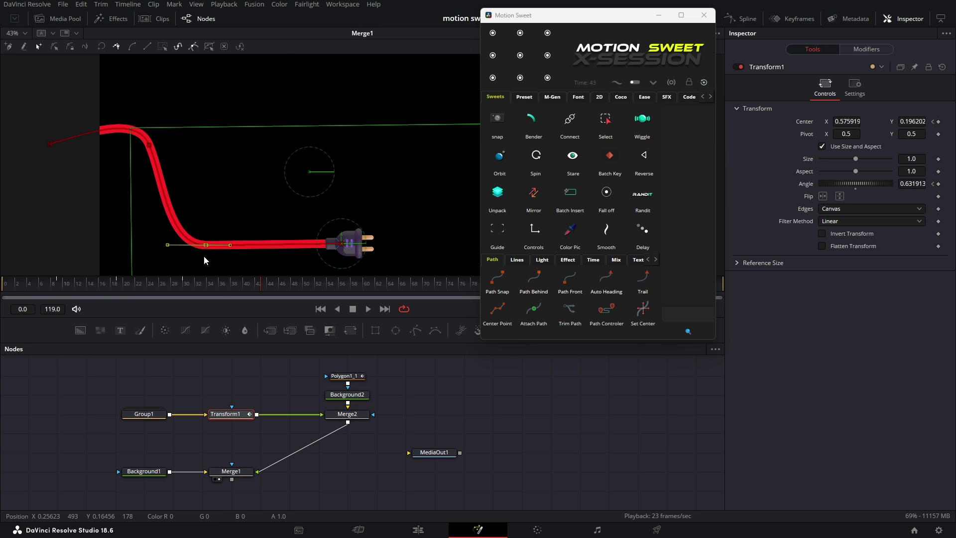
pyautogui.click(6, 284)
pyautogui.press('space')
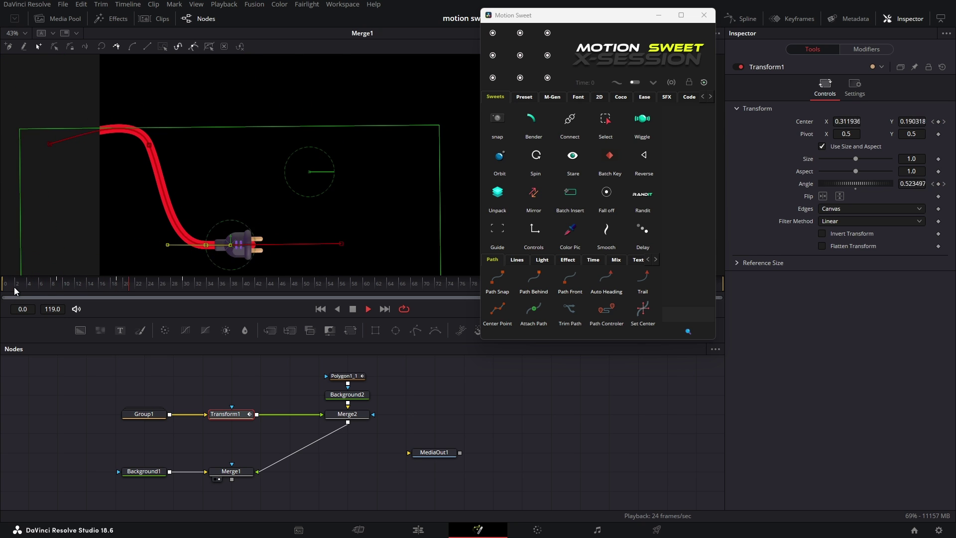
pyautogui.click(444, 380)
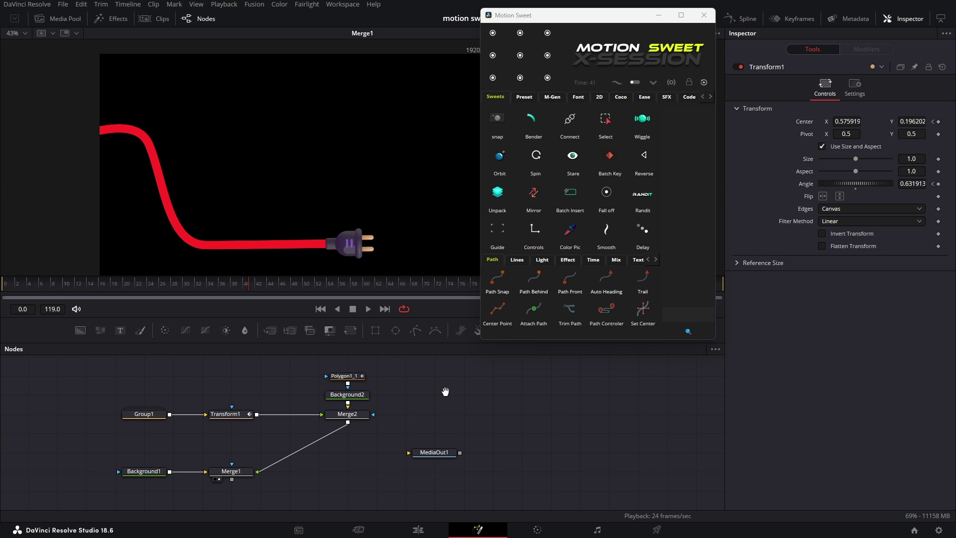
# - Rearrange the nodes to make room before MediaOut1 and add the Electric effect
pyautogui.moveTo(444, 390); pyautogui.dragTo(373, 380)
pyautogui.moveTo(170, 462); pyautogui.dragTo(261, 466)
pyautogui.moveTo(450, 457); pyautogui.dragTo(451, 460)
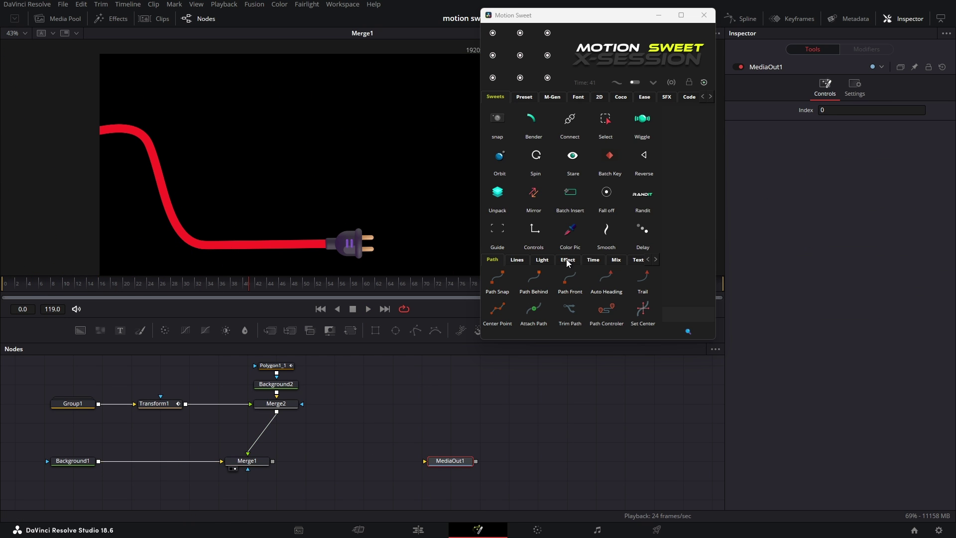
pyautogui.click(568, 260)
pyautogui.click(516, 294)
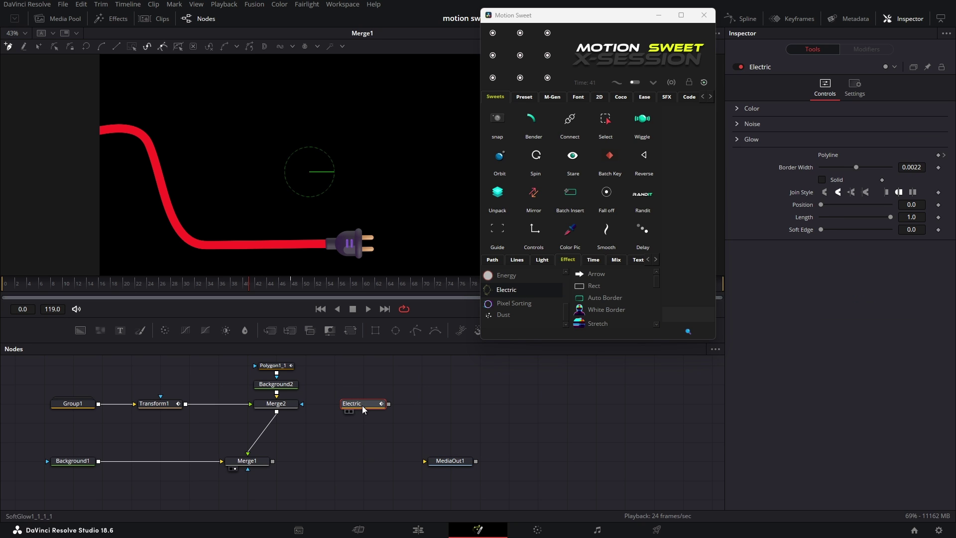
# - Check Transform1's Path1 modifier, view the Electric node and replace its polyline link with a connection to Path1's PolyLine
pyautogui.click(149, 404)
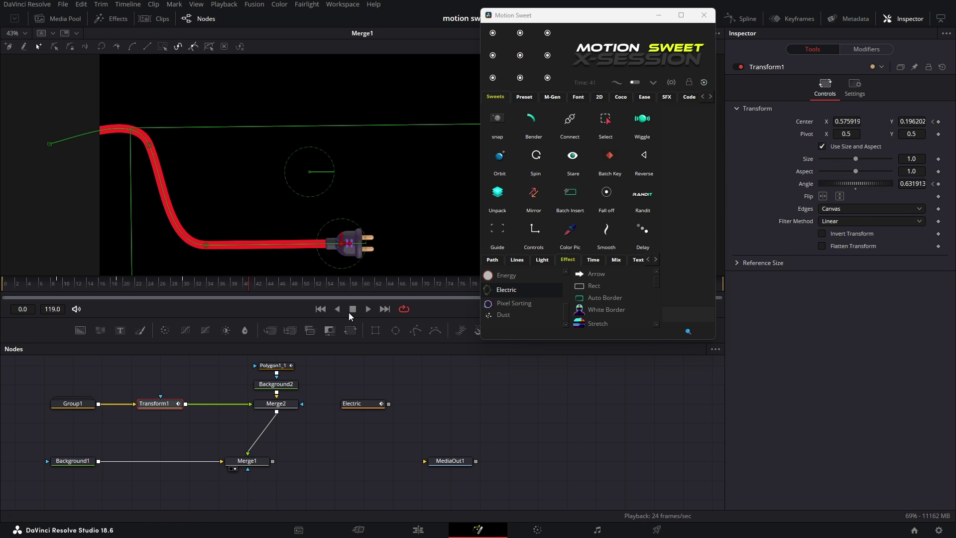
pyautogui.click(865, 49)
pyautogui.click(814, 129)
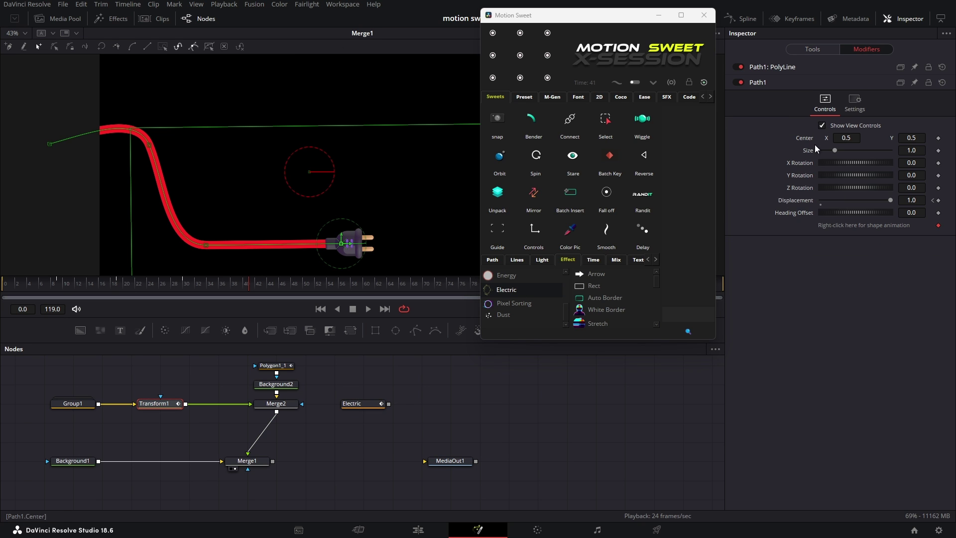
pyautogui.rightClick(809, 225)
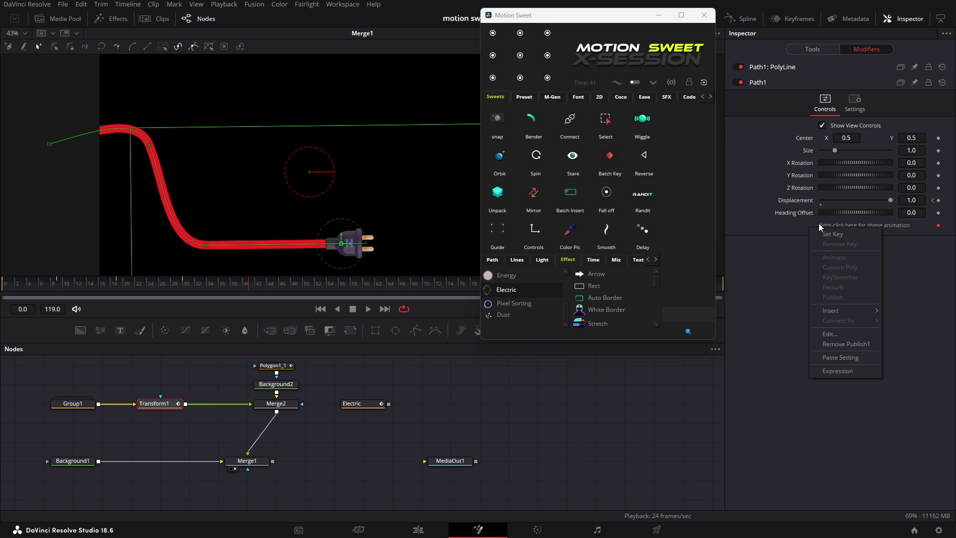
pyautogui.click(787, 224)
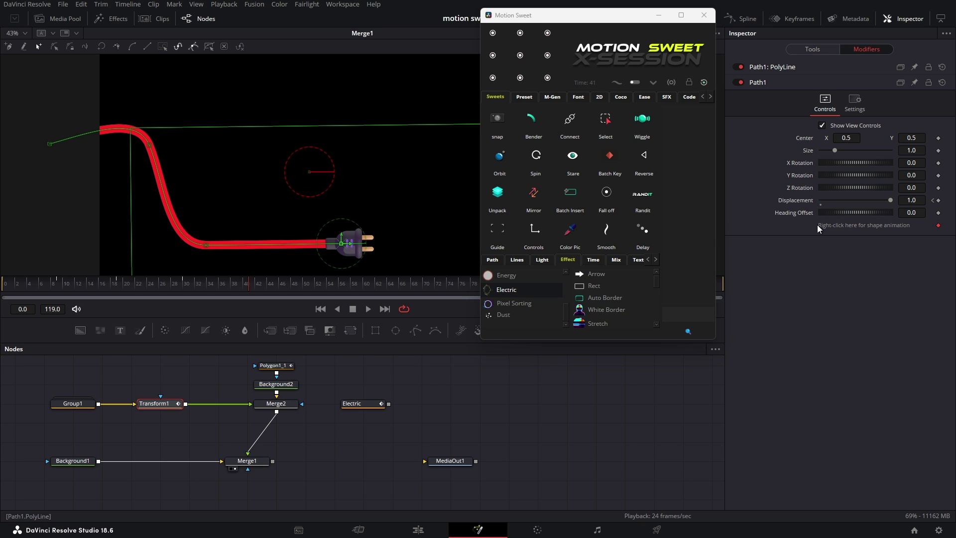
pyautogui.click(366, 412)
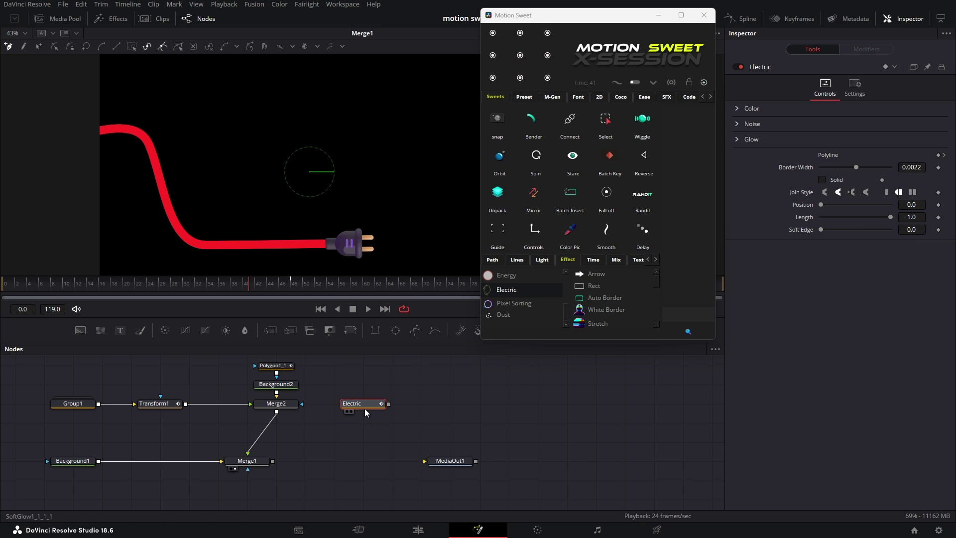
pyautogui.press('1')
pyautogui.rightClick(817, 155)
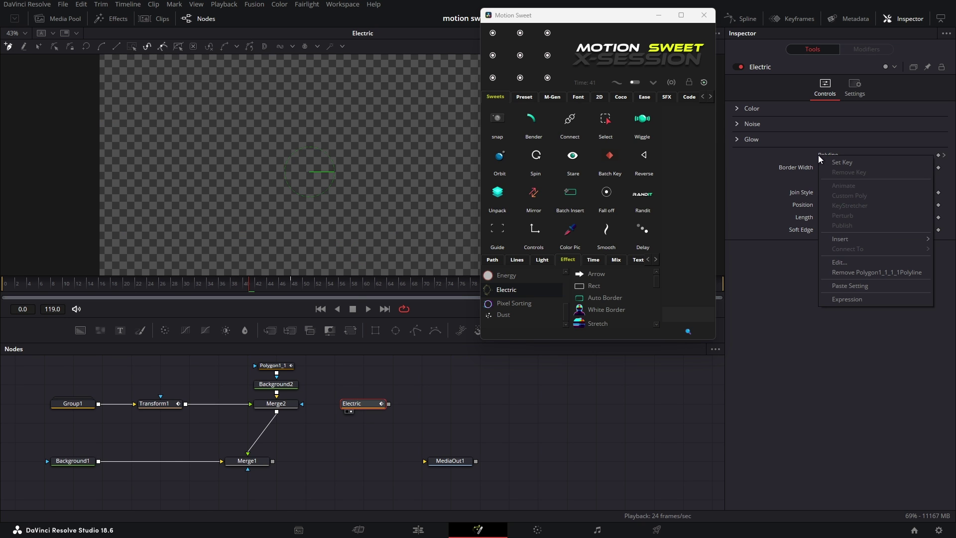
pyautogui.click(847, 274)
pyautogui.rightClick(831, 158)
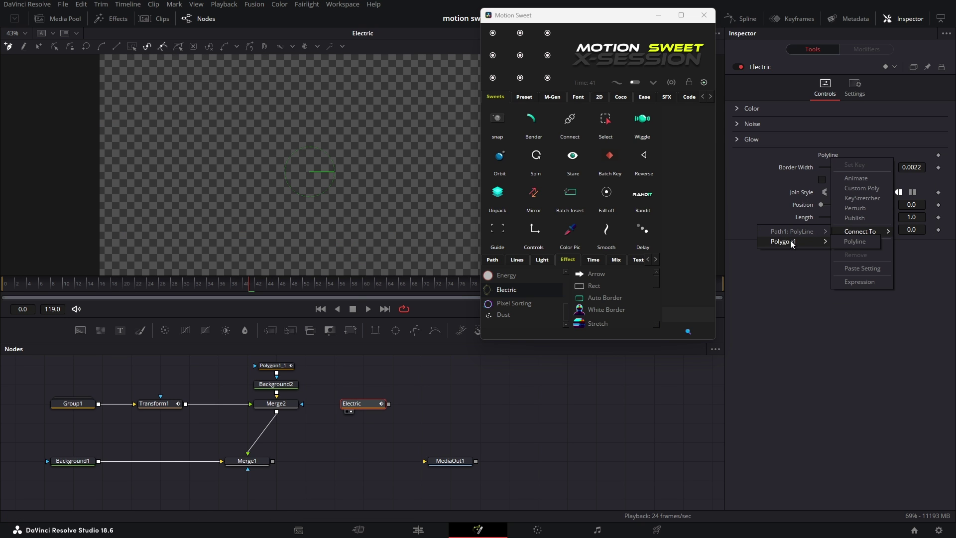
pyautogui.moveTo(797, 232)
pyautogui.click(853, 232)
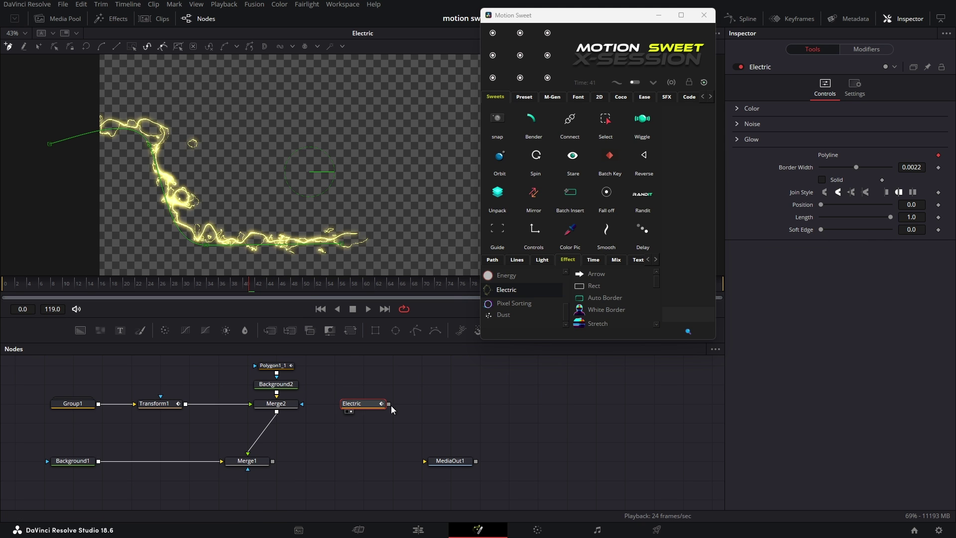
# - Merge the Electric effect over Merge2's output, show Merge1 in the viewer and preview the animation
pyautogui.moveTo(301, 420); pyautogui.dragTo(277, 412)
pyautogui.moveTo(356, 405); pyautogui.dragTo(385, 398)
pyautogui.click(209, 472)
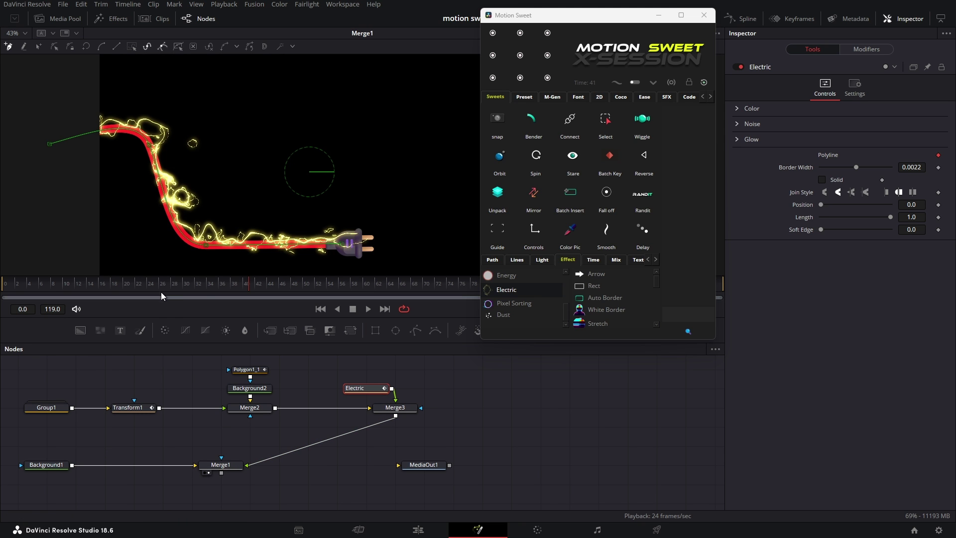
pyautogui.press('space')
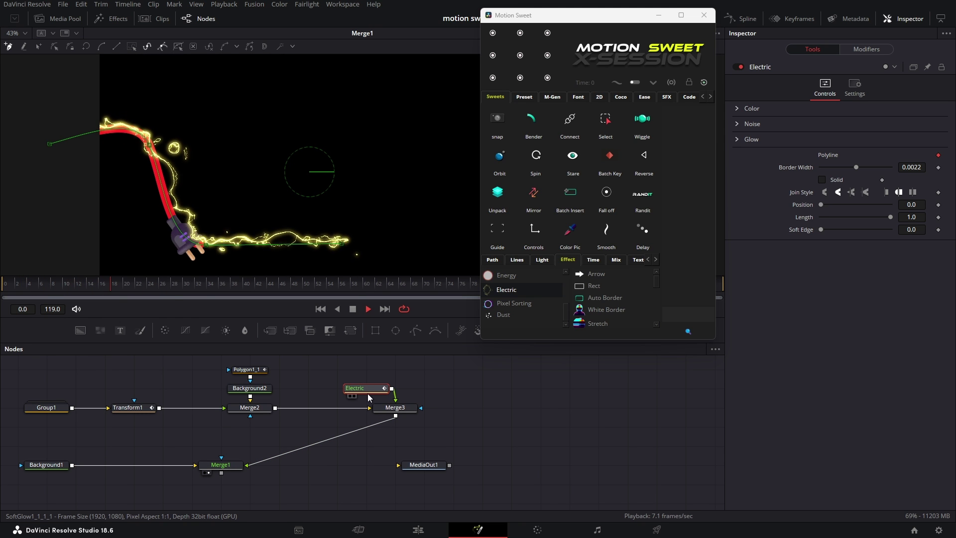
pyautogui.press('space')
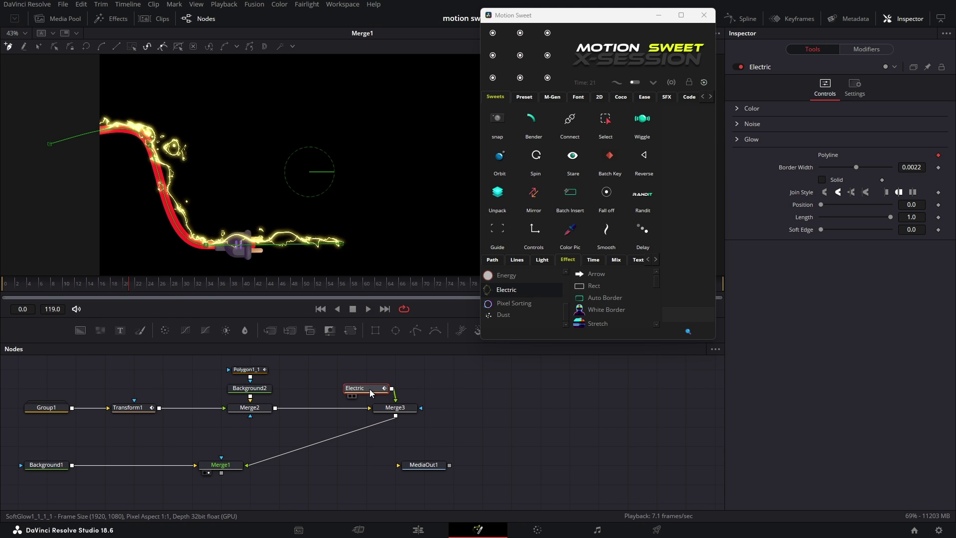
# - Connect the Electric effect's Length to Path1's Displacement and play the animation
pyautogui.rightClick(799, 218)
pyautogui.moveTo(816, 273)
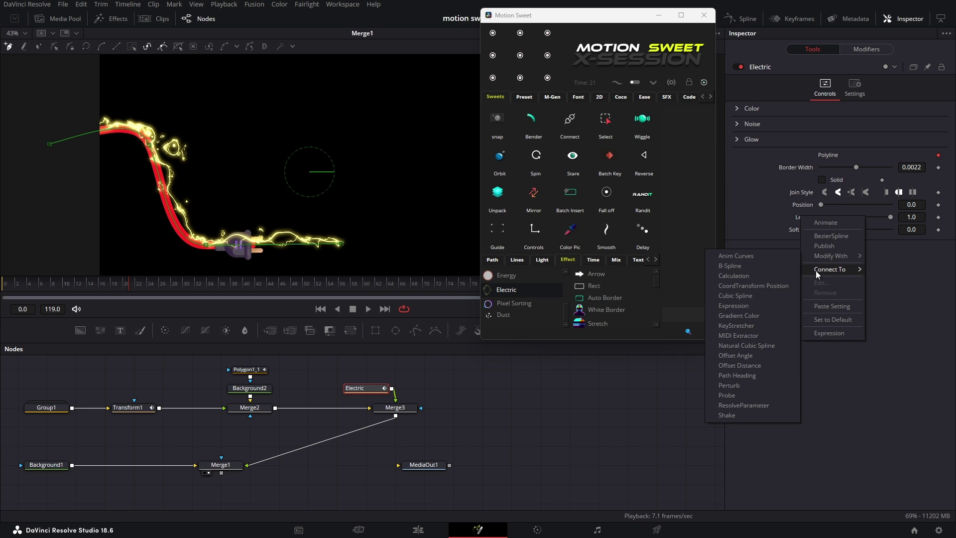
pyautogui.moveTo(889, 270)
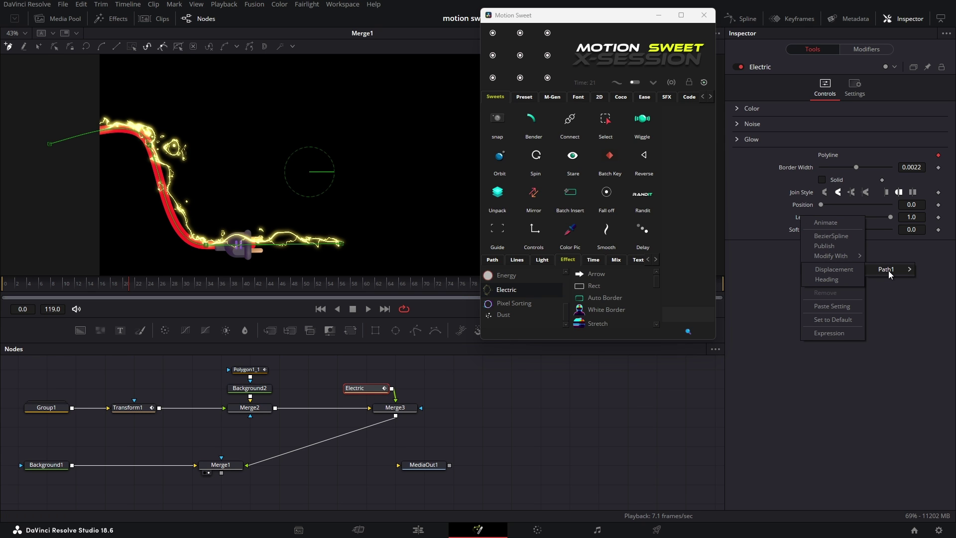
pyautogui.click(841, 270)
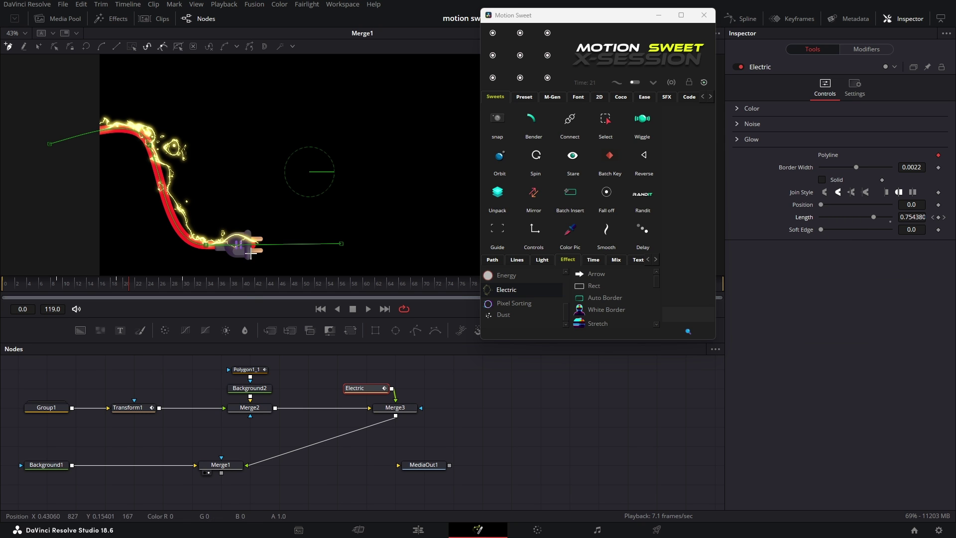
pyautogui.press('space')
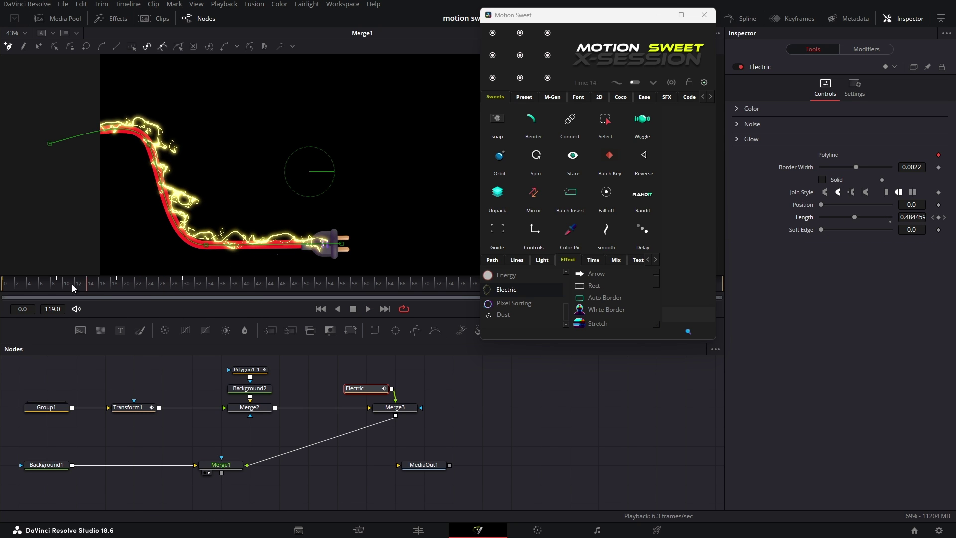
# - Play the electric cable animation from the first frame
pyautogui.click(6, 285)
pyautogui.press('space')
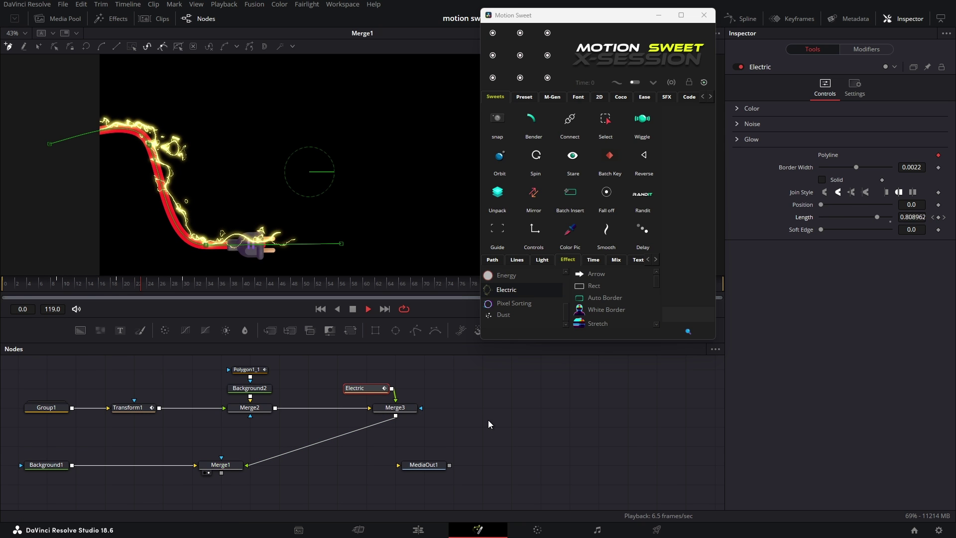
pyautogui.press('space')
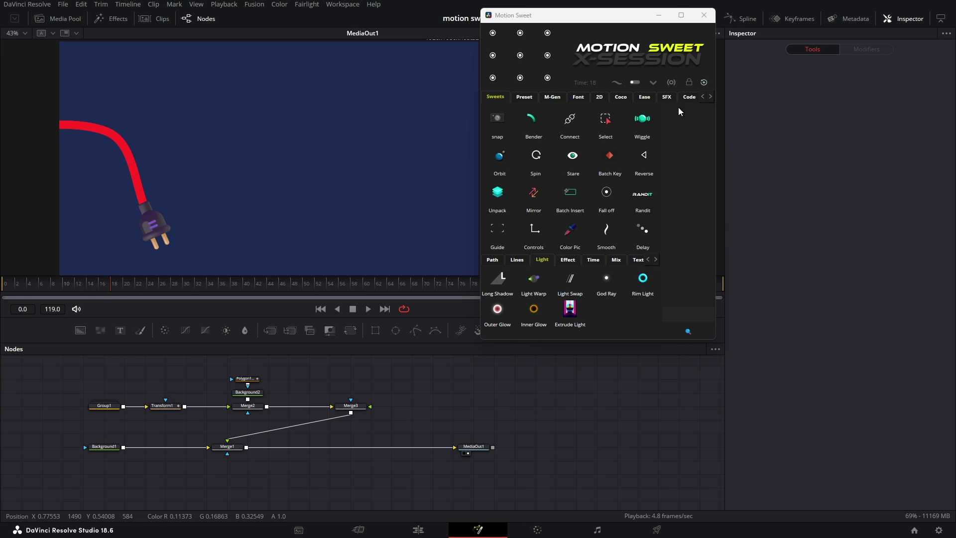
# - Run the script from Motion Sweet's code page and move the Motion Sweet and Effects windows clear of the plug
pyautogui.click(687, 97)
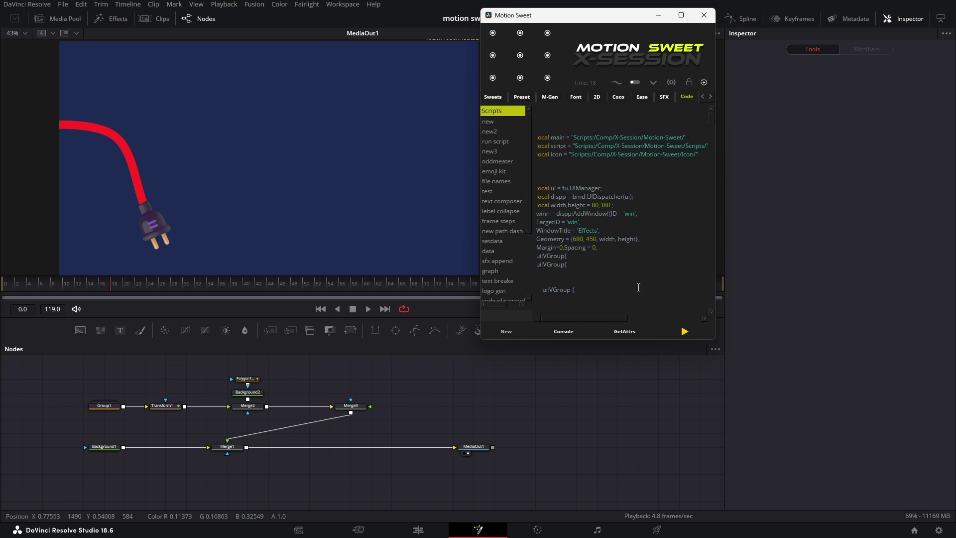
pyautogui.click(684, 333)
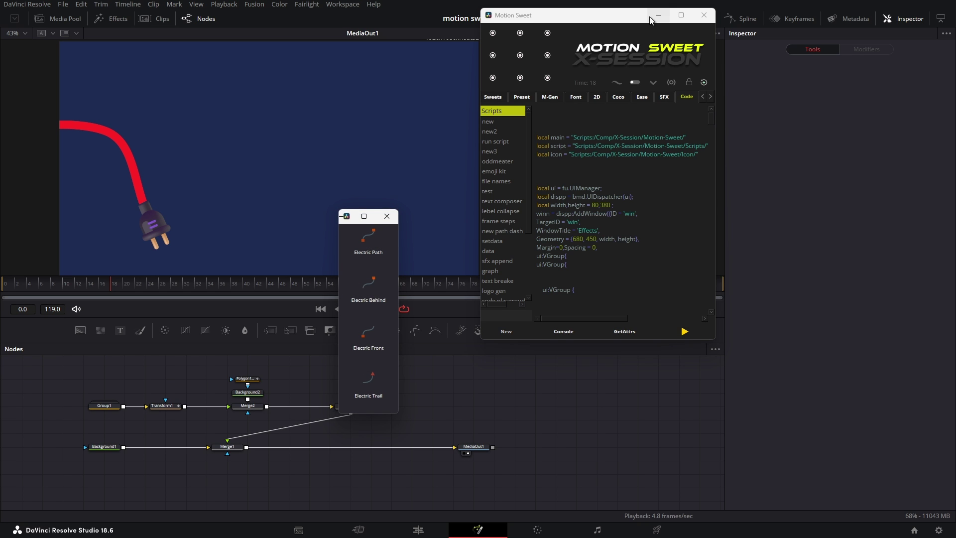
pyautogui.moveTo(650, 19); pyautogui.dragTo(679, 18)
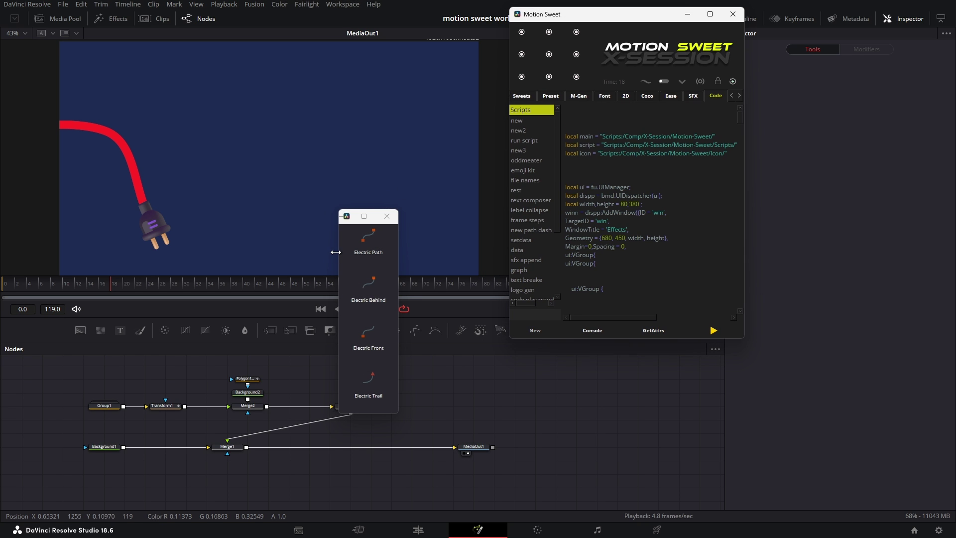
pyautogui.moveTo(335, 252); pyautogui.dragTo(438, 95)
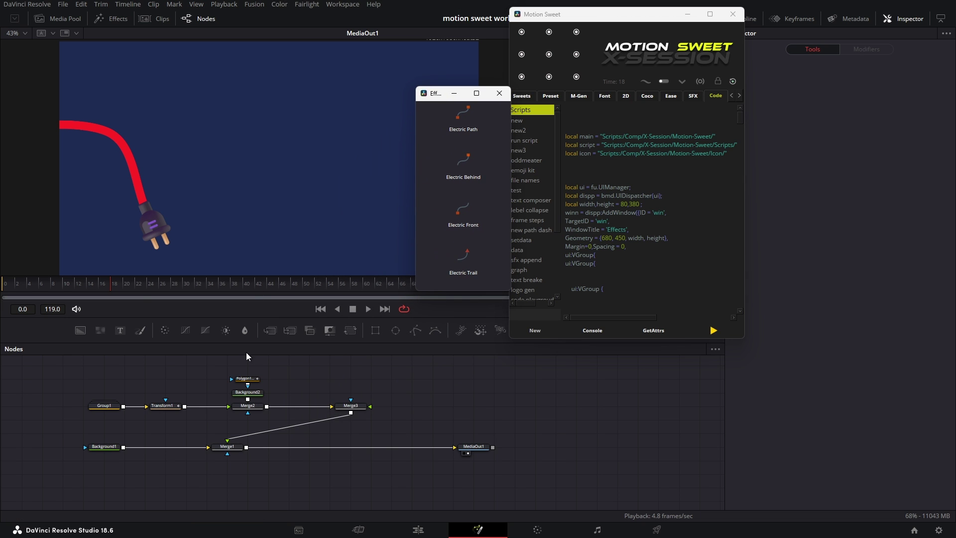
# - Apply Electric Behind to Transform1 and connect the new Electric node as Merge3's foreground
pyautogui.moveTo(92, 286); pyautogui.dragTo(48, 284)
pyautogui.press('space')
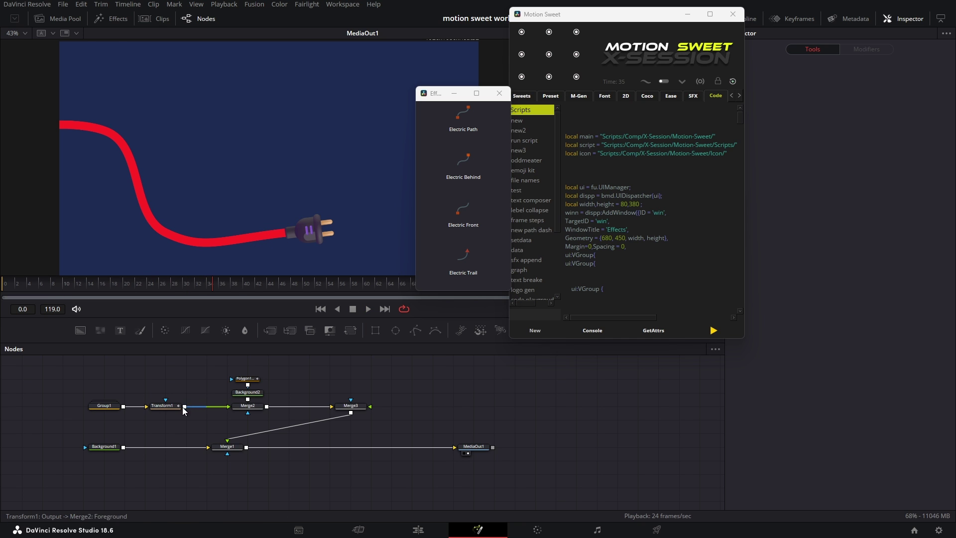
pyautogui.click(168, 406)
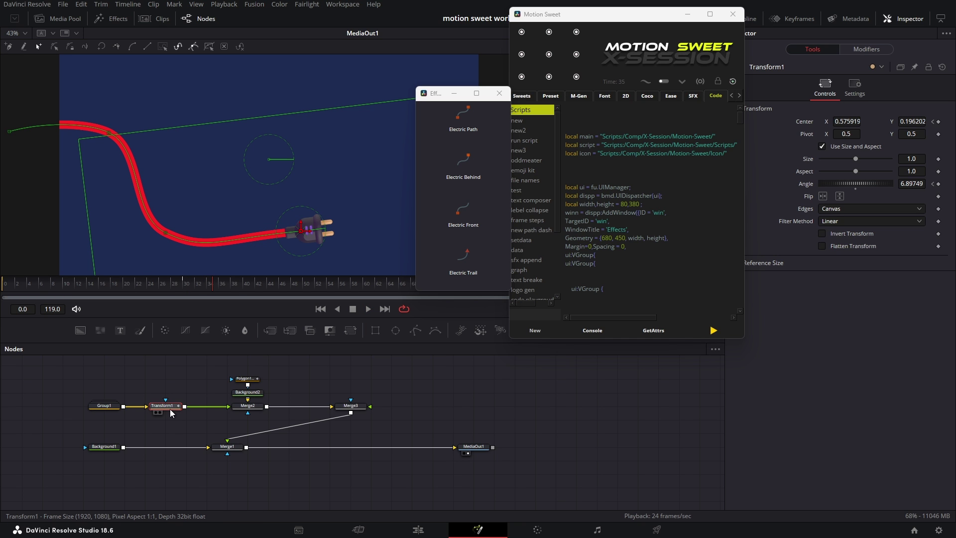
pyautogui.click(470, 168)
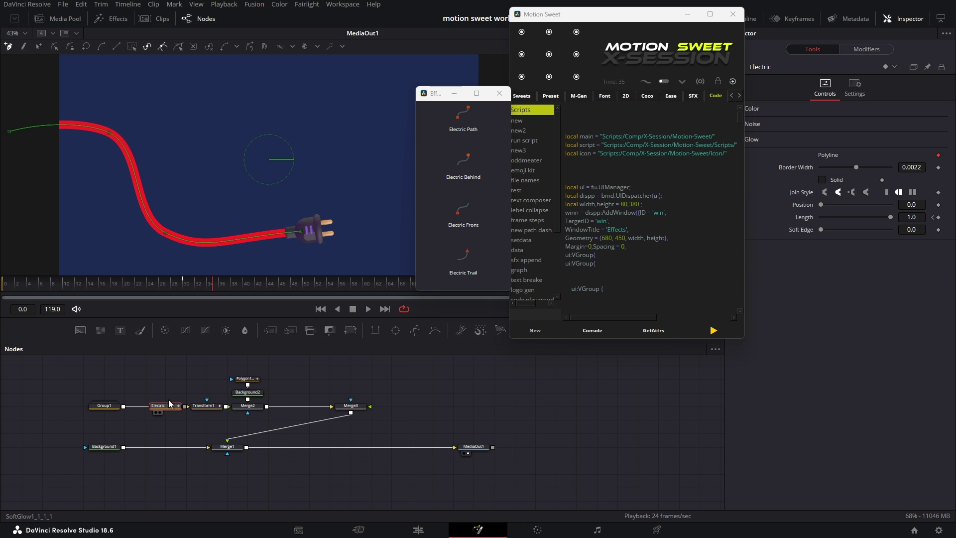
pyautogui.moveTo(169, 404); pyautogui.dragTo(351, 405)
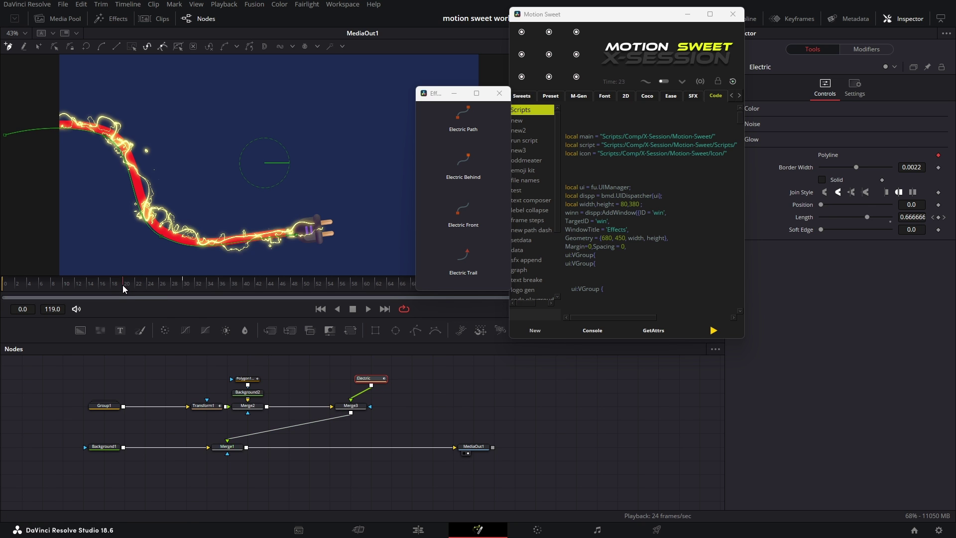
# - Play the Electric Behind animation from an earlier frame
pyautogui.moveTo(122, 284); pyautogui.dragTo(79, 285)
pyautogui.press('space')
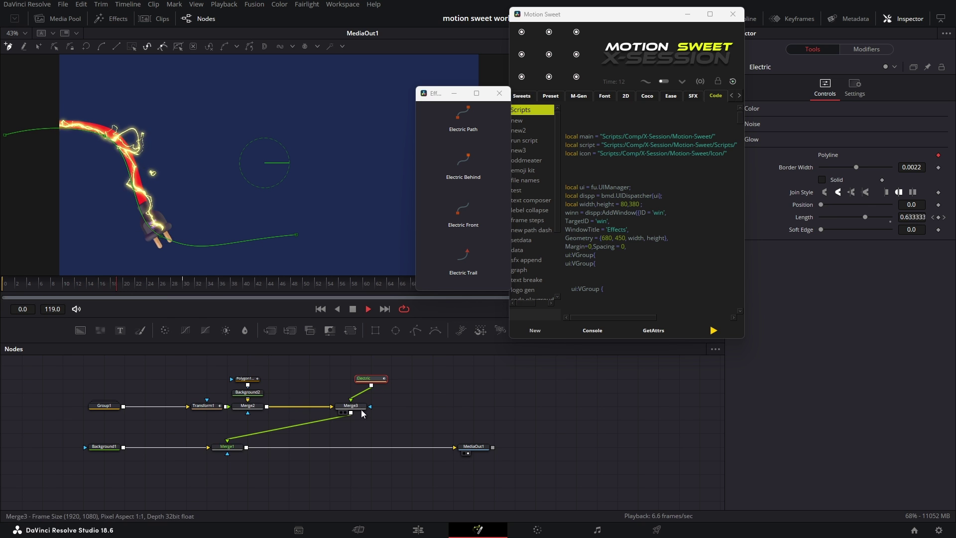
pyautogui.click(420, 410)
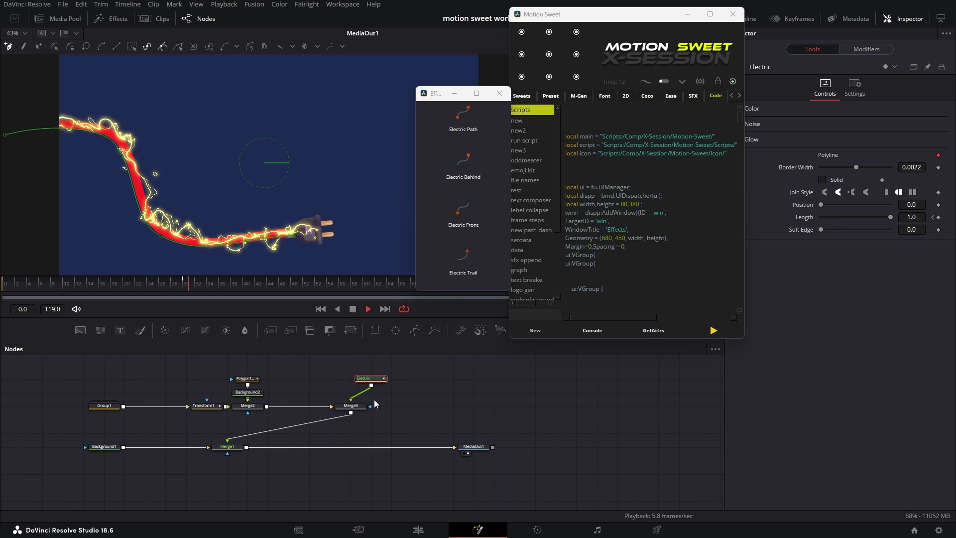
pyautogui.press('space')
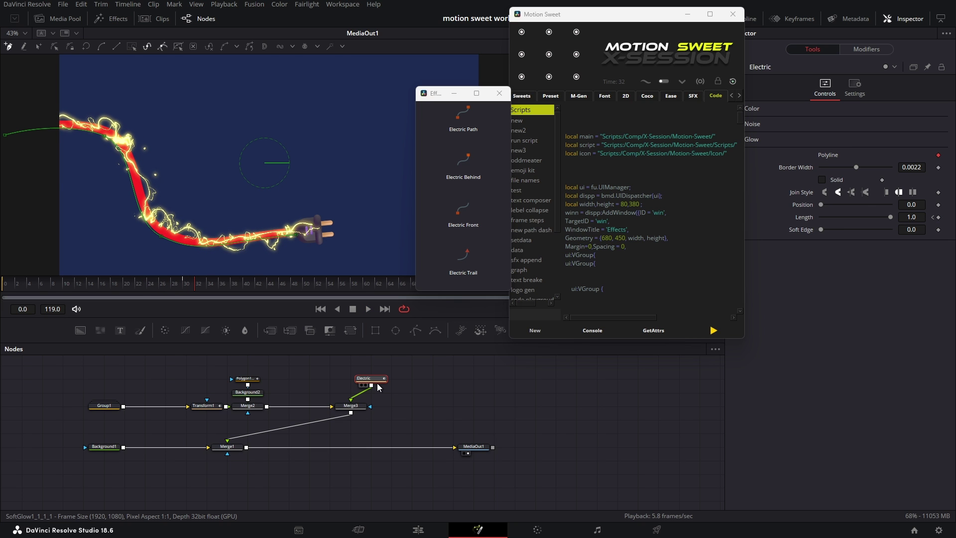
# - Delete the Electric node, apply Electric Trail to Transform1 and play the result
pyautogui.press('Delete')
pyautogui.click(213, 407)
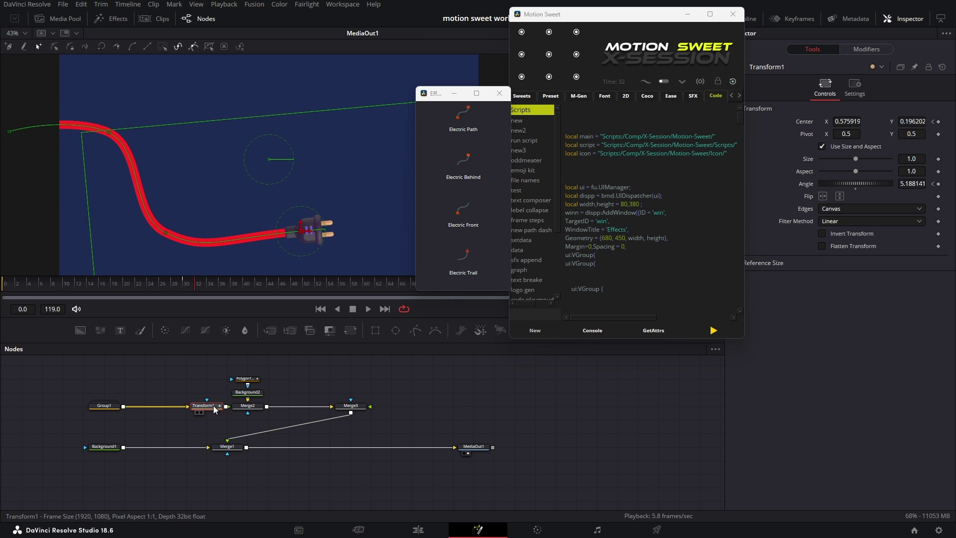
pyautogui.click(463, 259)
pyautogui.click(96, 284)
pyautogui.press('space')
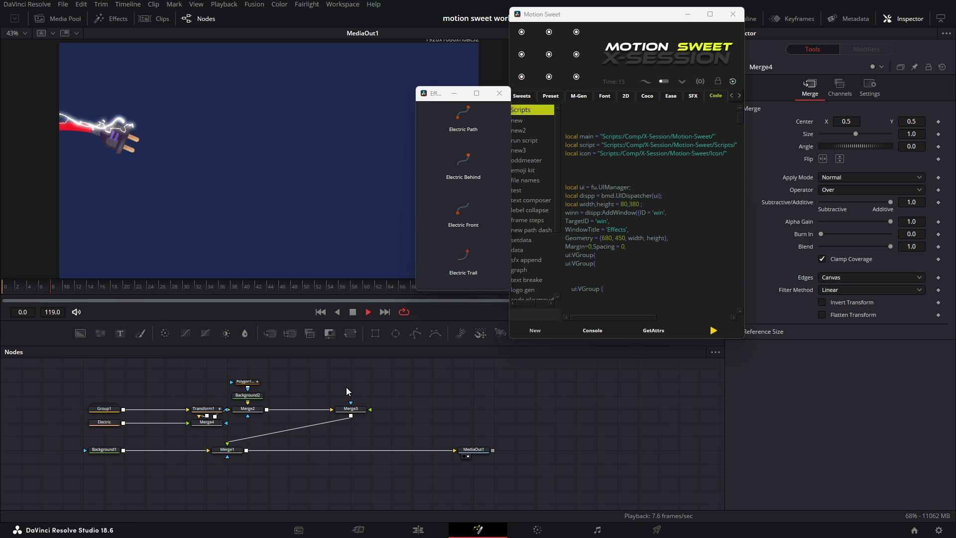
# - Replace the trail's Electric node with Electric Front applied to Transform1, and connect it to Merge4's background
pyautogui.click(105, 423)
pyautogui.press('space')
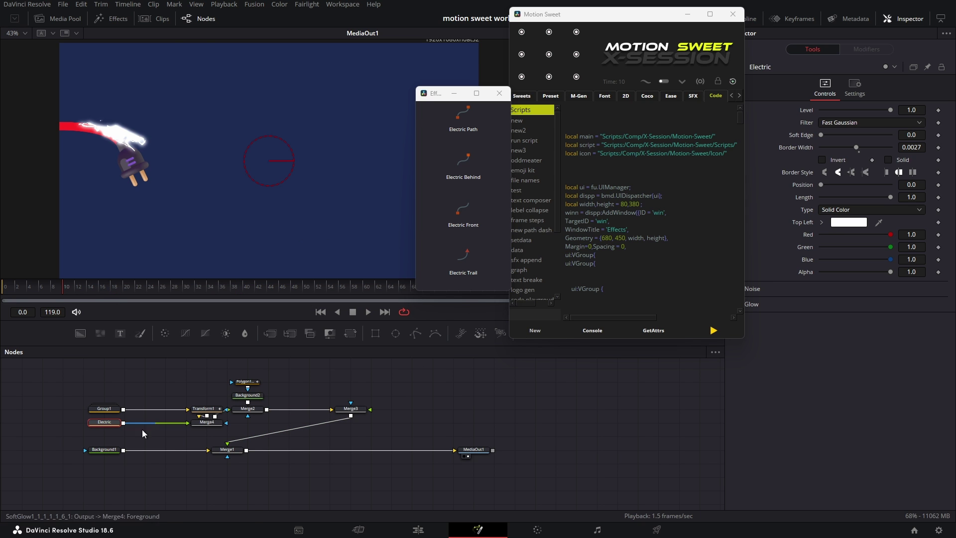
pyautogui.press('Delete')
pyautogui.click(204, 409)
pyautogui.click(468, 215)
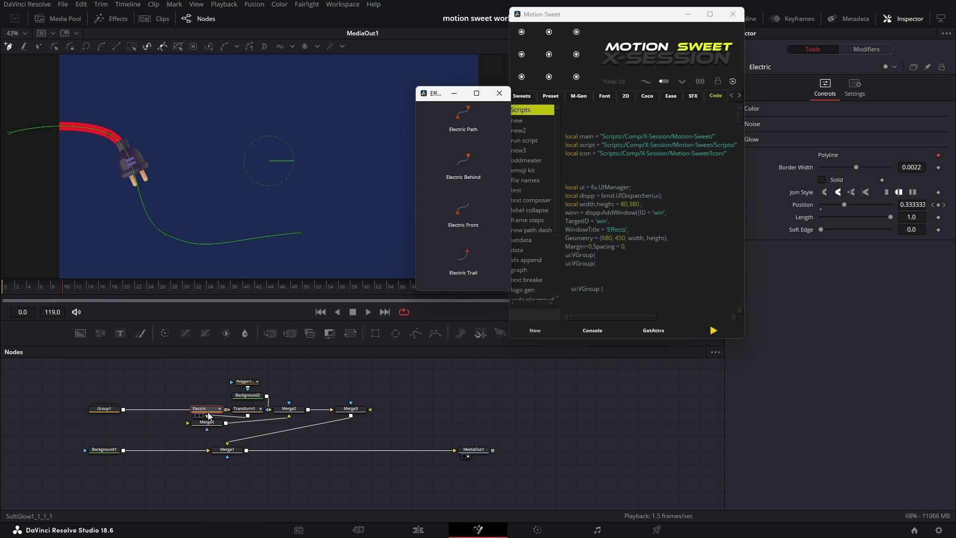
pyautogui.moveTo(208, 411); pyautogui.dragTo(190, 423)
# - Play the Electric Front animation from the first frame and delete the effect's nodes
pyautogui.click(4, 289)
pyautogui.press('space')
pyautogui.click(464, 397)
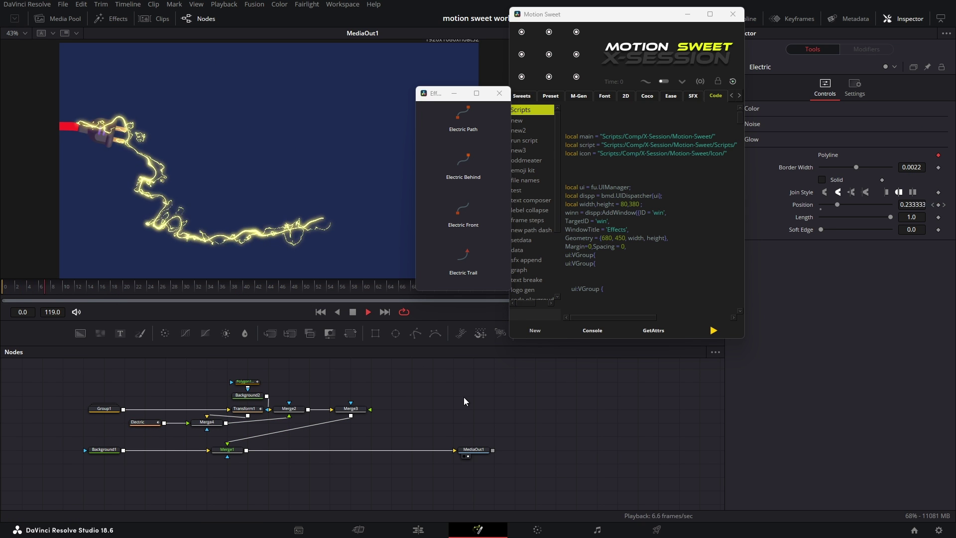
pyautogui.press('space')
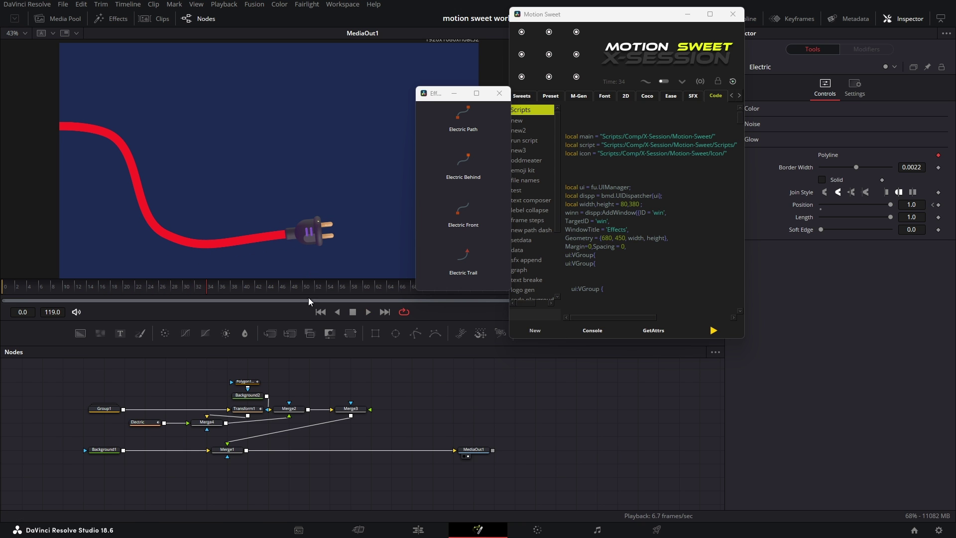
pyautogui.moveTo(142, 433); pyautogui.dragTo(219, 417)
pyautogui.press('Delete')
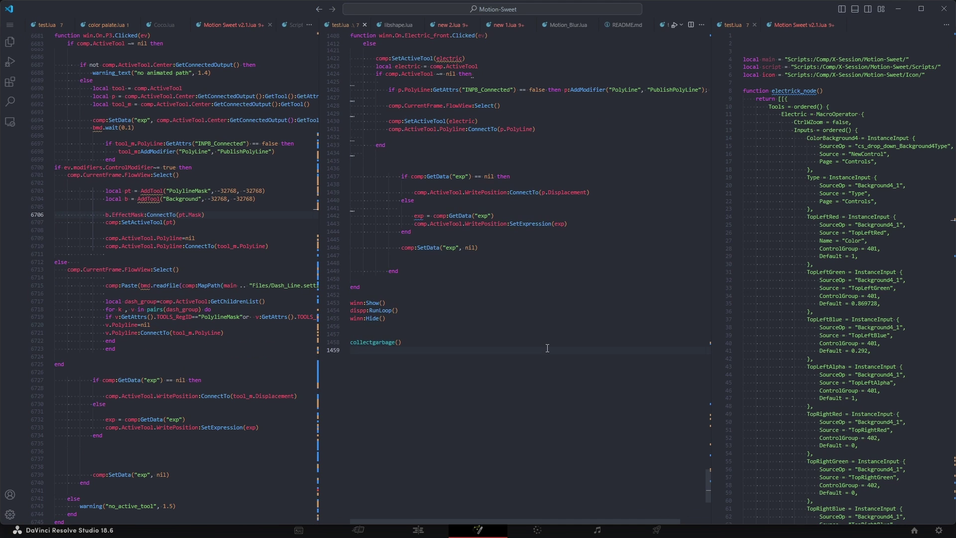
# - Select the script's code in VS Code, run the connect script from Motion Sweet's code page and close its window
pyautogui.hotkey('ctrl', 'a')
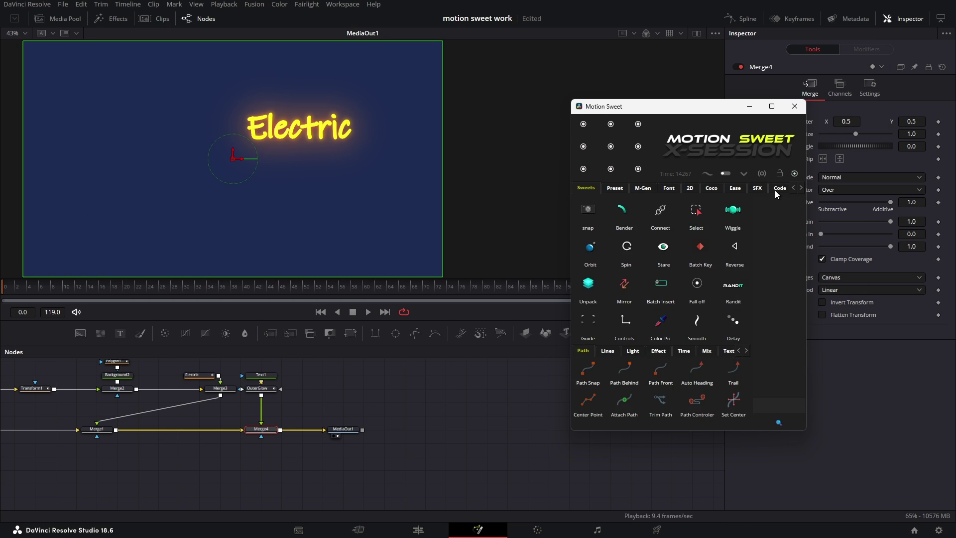
pyautogui.click(777, 188)
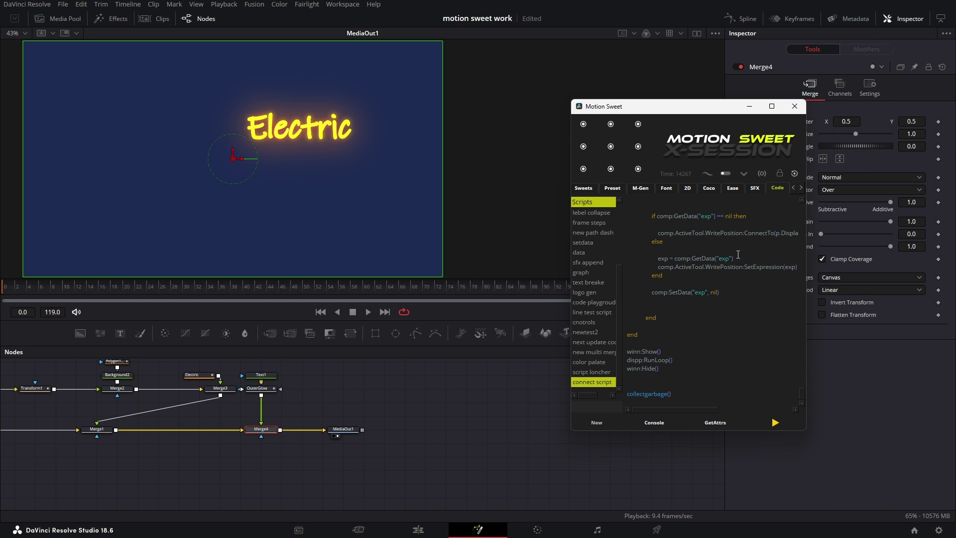
pyautogui.hotkey('ctrl', 'a')
pyautogui.click(738, 255)
pyautogui.click(775, 423)
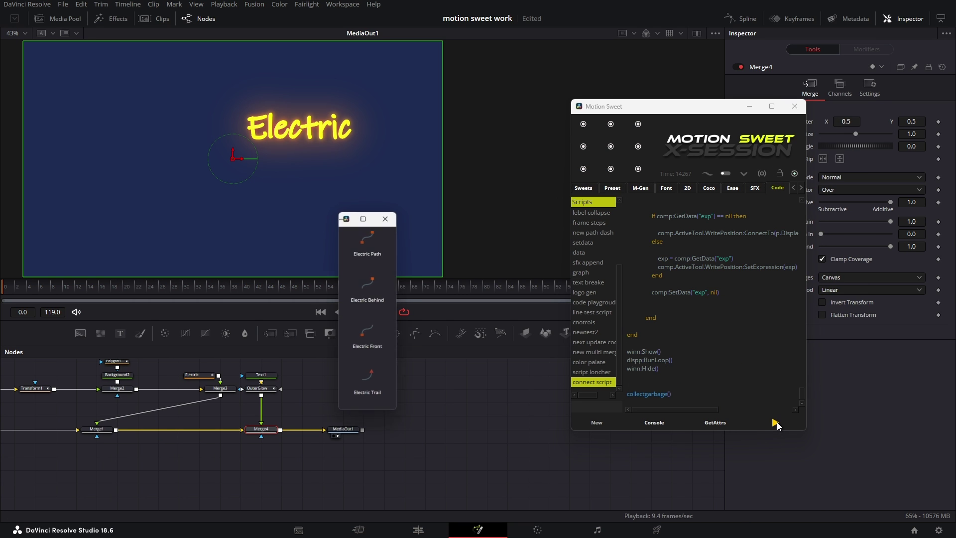
pyautogui.click(387, 216)
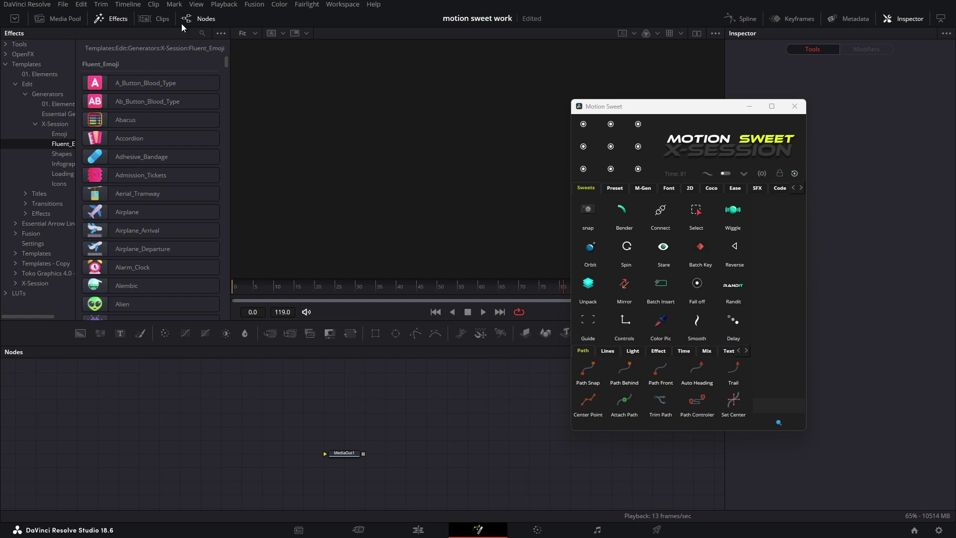
# - Search the effects library for "lo", add Articulated_Lorry to the node graph and show it in the viewer
pyautogui.click(202, 34)
pyautogui.write('lo')
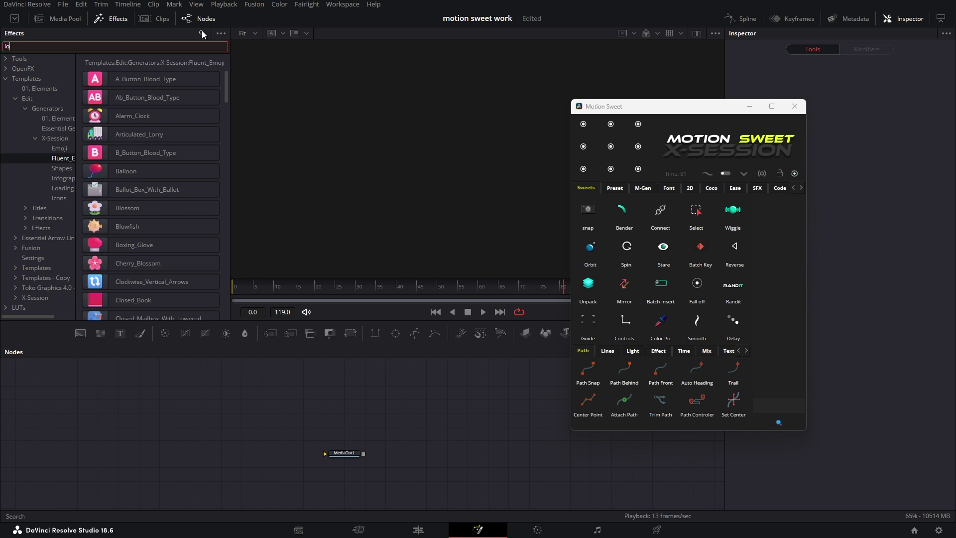
pyautogui.moveTo(160, 135); pyautogui.dragTo(279, 402)
pyautogui.click(96, 19)
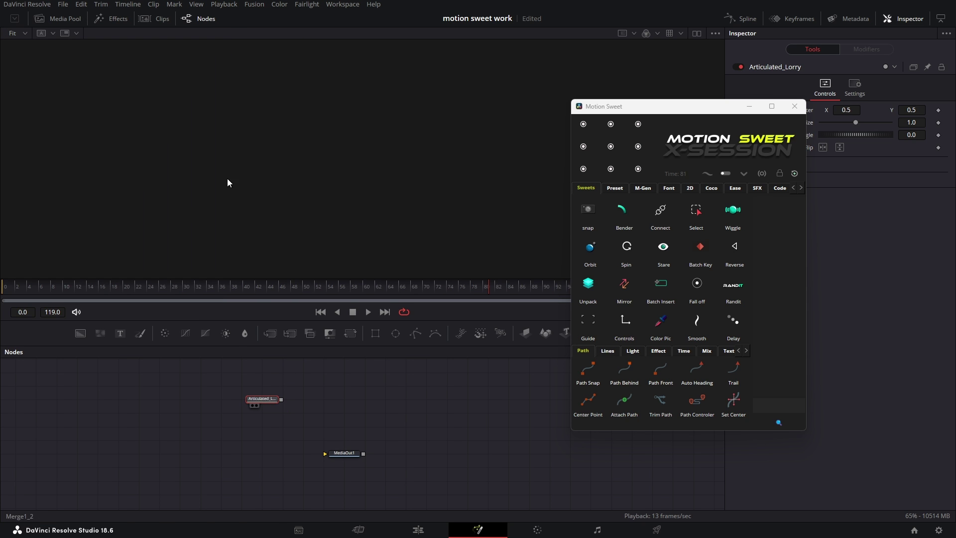
pyautogui.press('1')
pyautogui.click(825, 147)
pyautogui.click(824, 148)
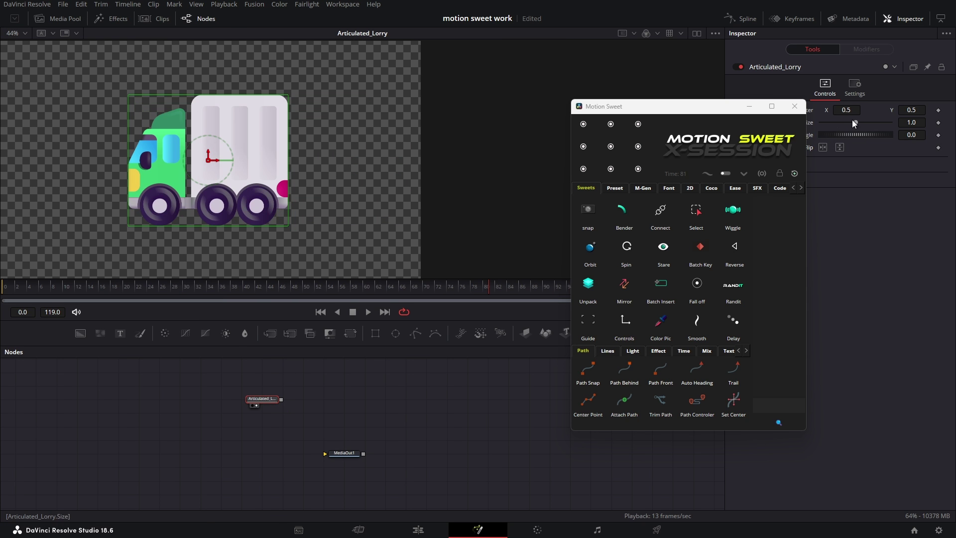
# - Scale the lorry to 0.74 and merge it over a Super Lines effect
pyautogui.moveTo(854, 122); pyautogui.dragTo(846, 122)
pyautogui.moveTo(238, 220); pyautogui.dragTo(352, 202)
pyautogui.scroll(-2, 353, 203)
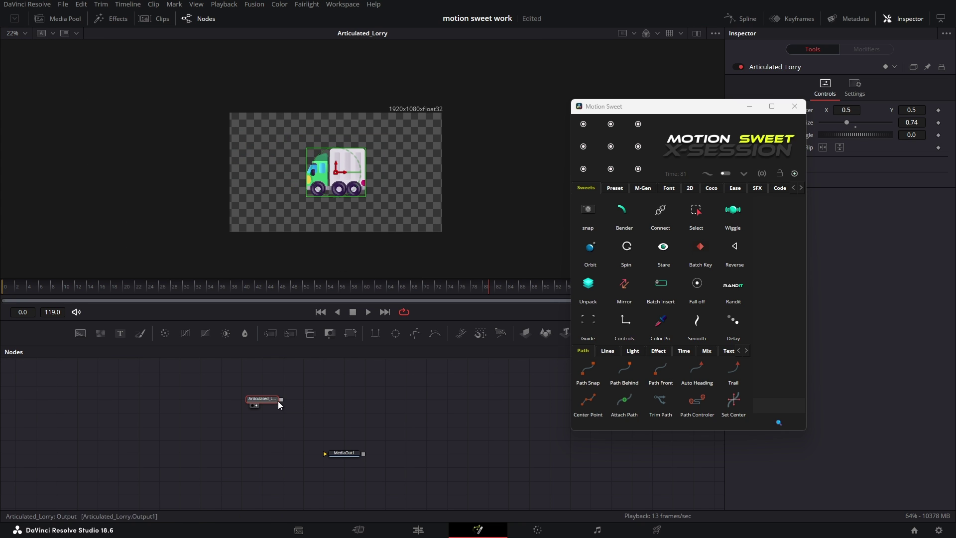
pyautogui.moveTo(266, 400); pyautogui.dragTo(262, 388)
pyautogui.click(659, 351)
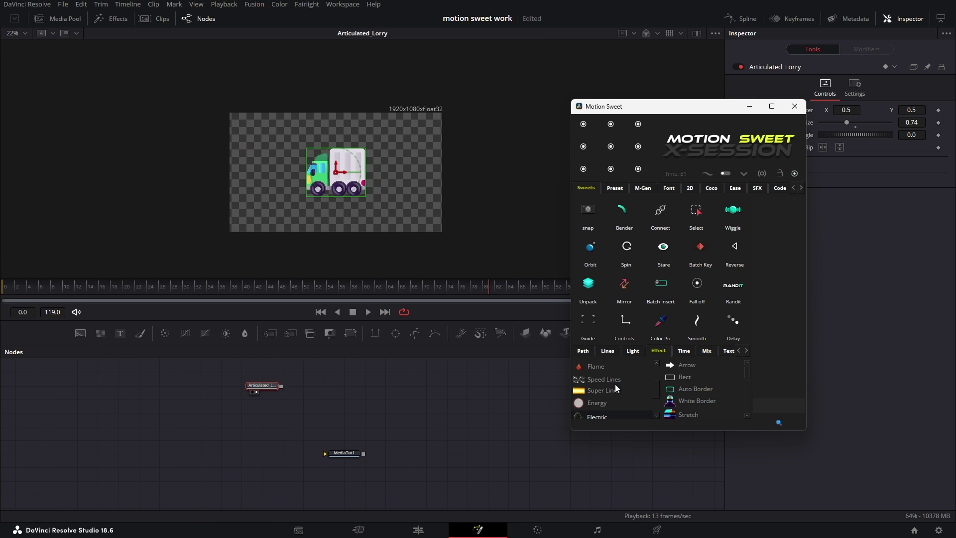
pyautogui.click(590, 391)
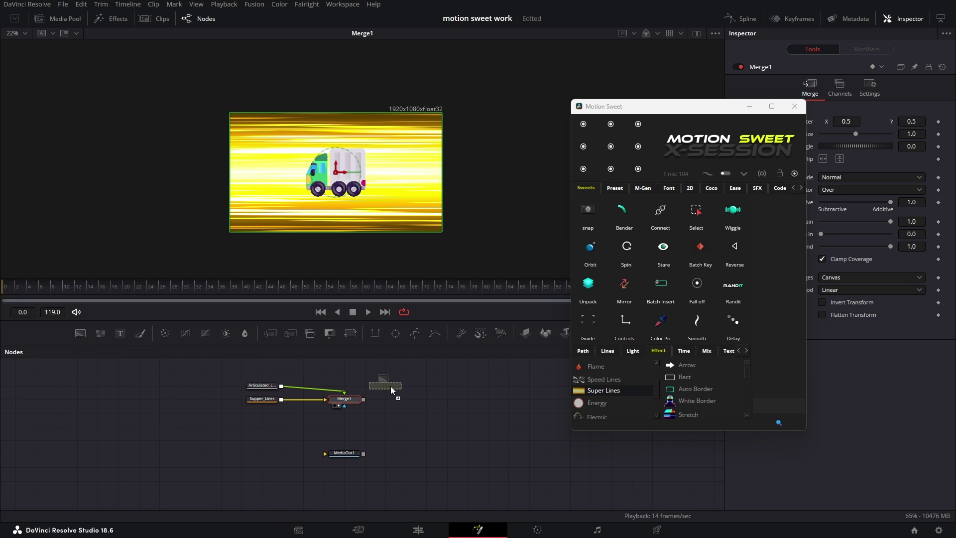
# - Merge a black Background over Merge1, masked by a Rectangle about 1.18 wide at Center Y about 0.04
pyautogui.moveTo(390, 386); pyautogui.dragTo(511, 468)
pyautogui.click(375, 427)
pyautogui.click(377, 334)
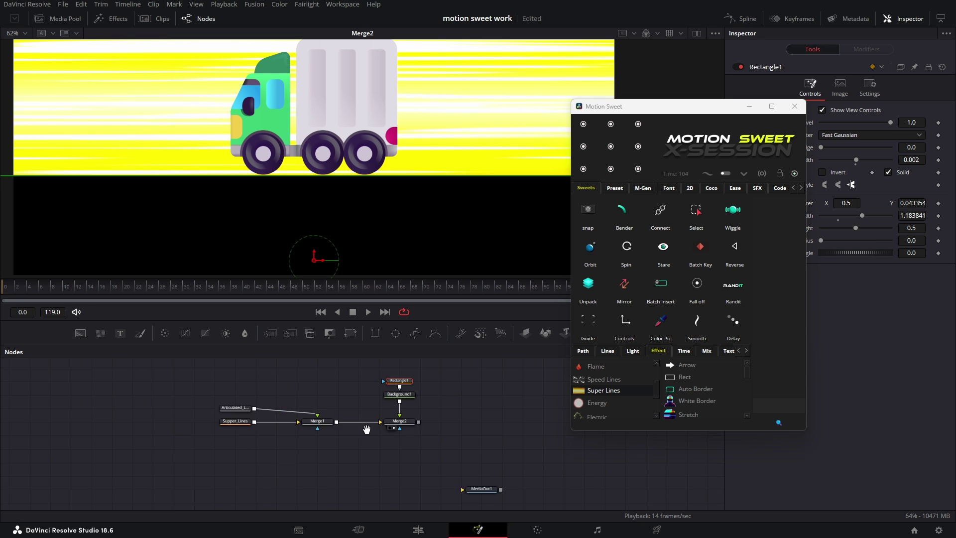
# - Rewire the nodes so Merge1 places the lorry over Background1 and Merge2 places Merge1 over Supper_Lines
pyautogui.click(339, 431)
pyautogui.moveTo(291, 432); pyautogui.dragTo(434, 472)
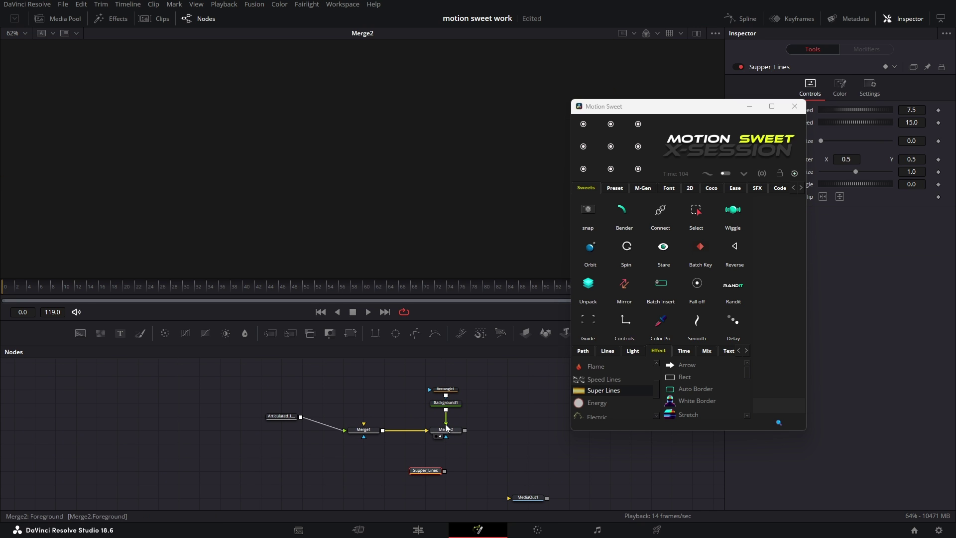
pyautogui.moveTo(372, 428); pyautogui.dragTo(374, 429)
pyautogui.moveTo(471, 378); pyautogui.dragTo(363, 403)
pyautogui.moveTo(443, 433); pyautogui.dragTo(421, 447)
pyautogui.click(423, 443)
pyautogui.moveTo(419, 470); pyautogui.dragTo(426, 437)
# - Raise the road's Rectangle1 mask to Center Y 0.112573, under the lorry's wheels
pyautogui.click(363, 389)
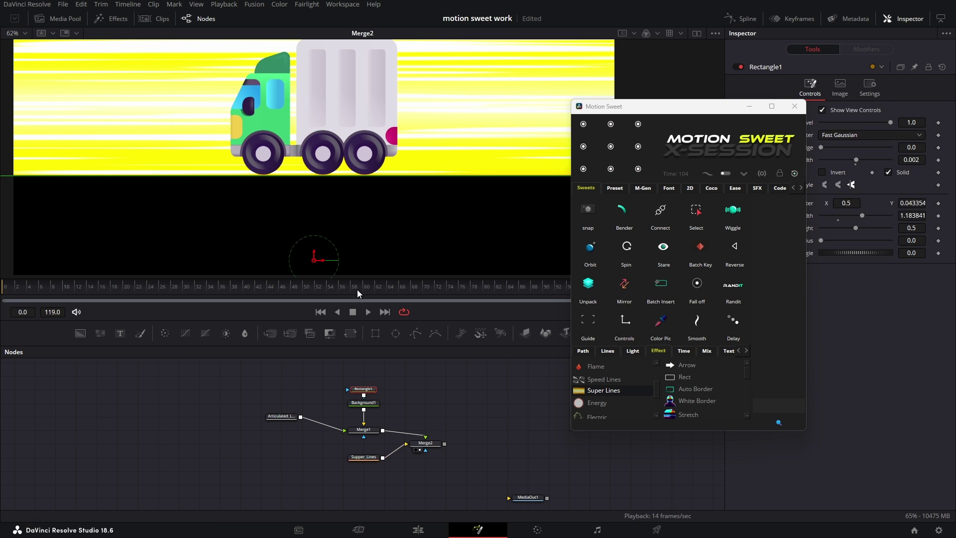
pyautogui.moveTo(314, 256); pyautogui.dragTo(320, 232)
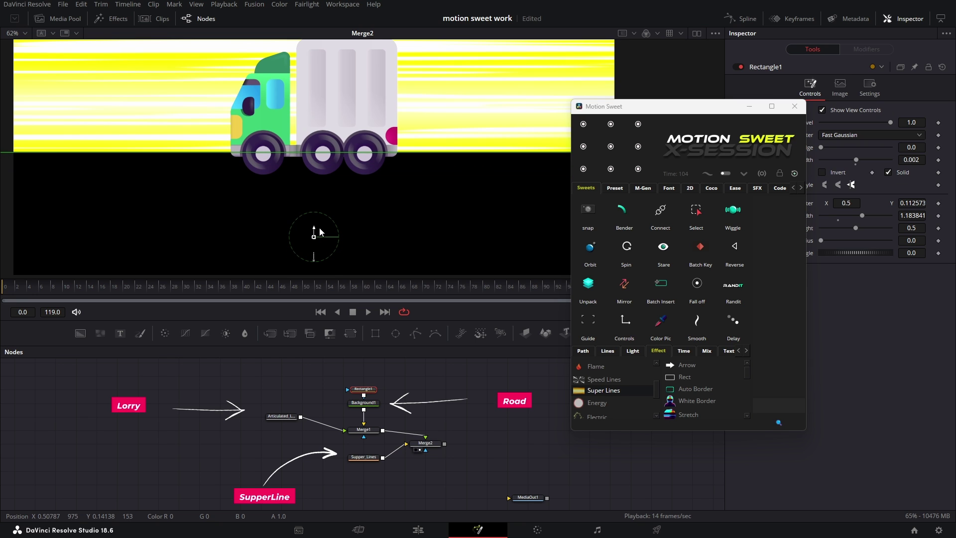
pyautogui.scroll(-5, 364, 172)
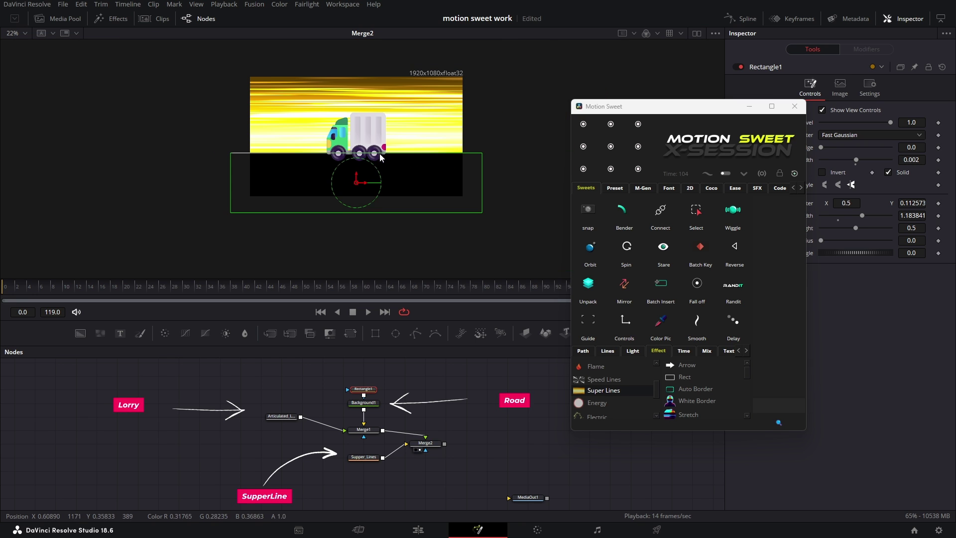
# - Play back the composite to check the lorry and road against the moving Super Lines
pyautogui.click(436, 405)
pyautogui.press('space')
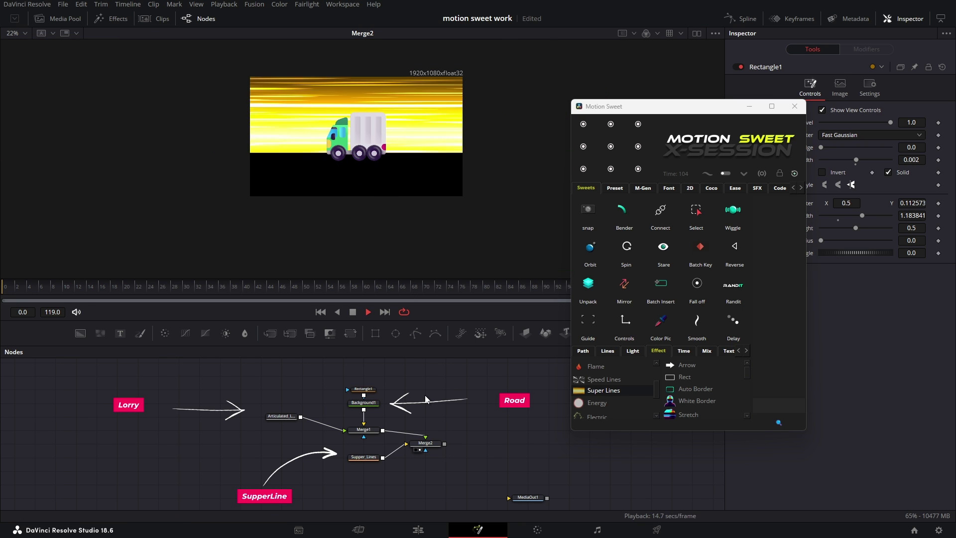
pyautogui.scroll(4, 366, 224)
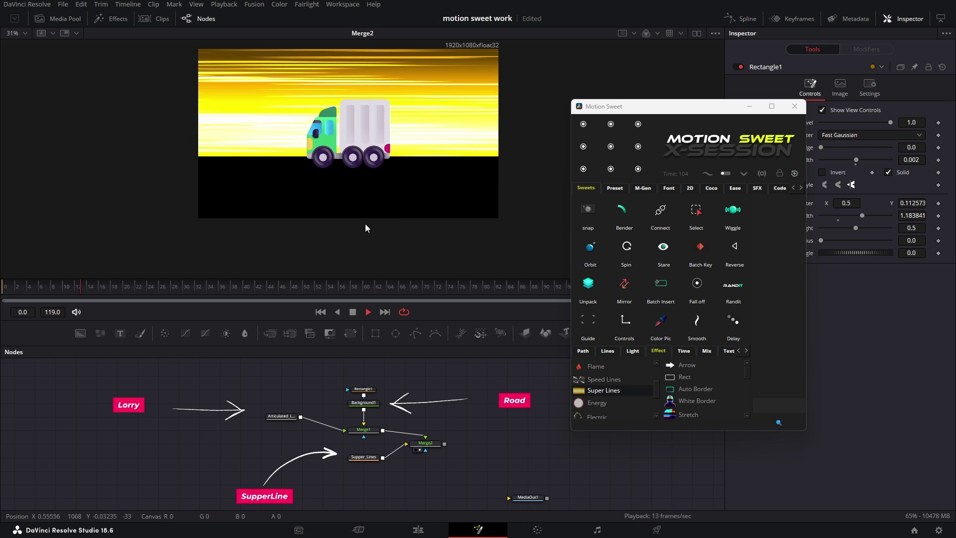
pyautogui.press('space')
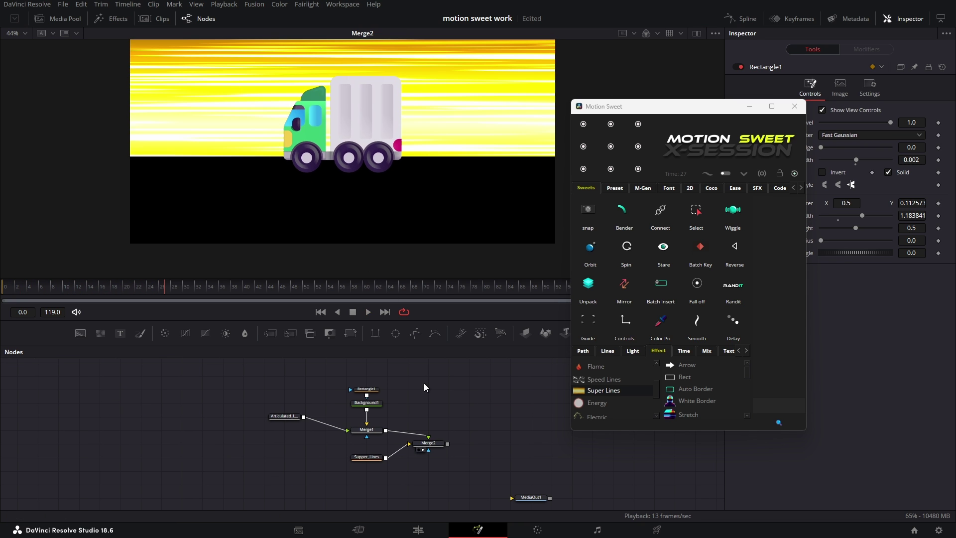
pyautogui.scroll(-2, 368, 205)
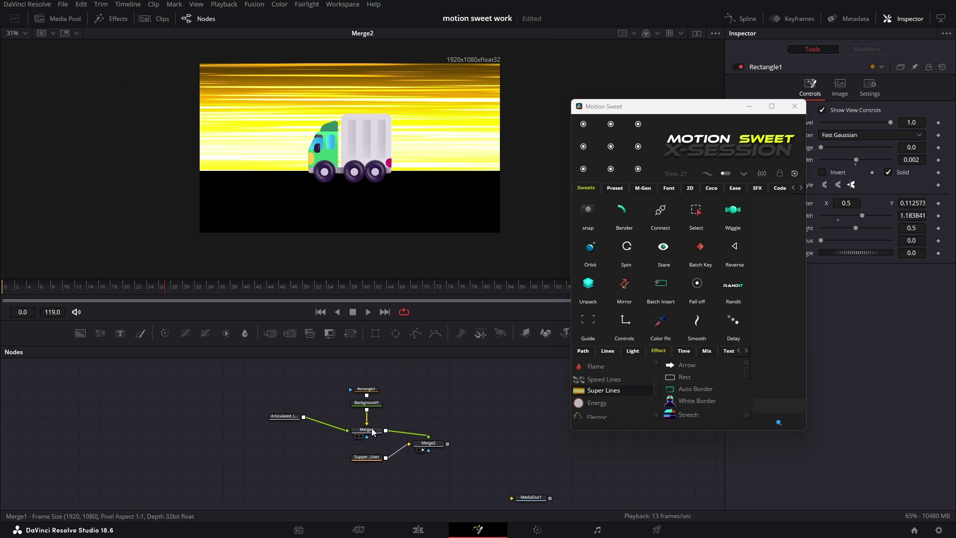
# - Merge a white Background over Background1, masked by a short horizontal Polygon line near the road's upper edge with Border Width 0.0066
pyautogui.moveTo(427, 443); pyautogui.dragTo(449, 457)
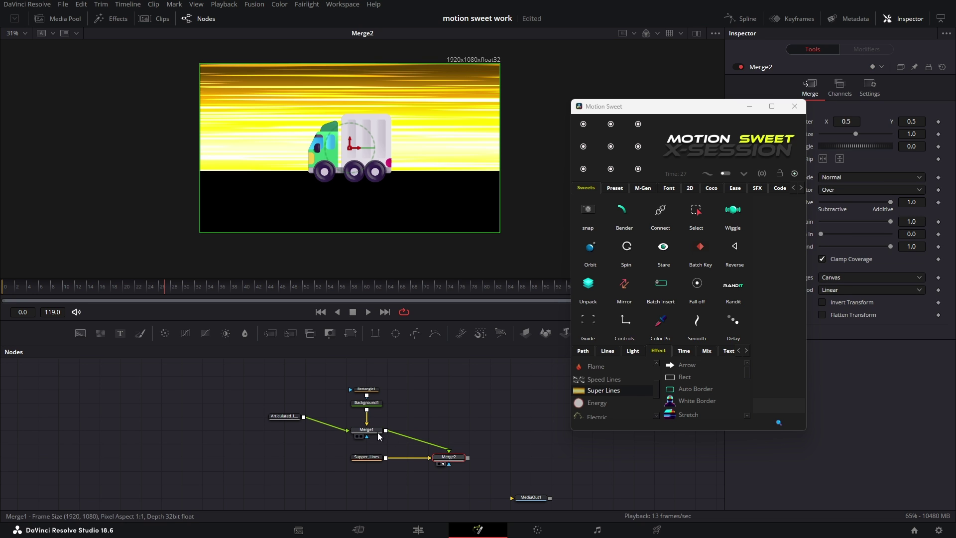
pyautogui.click(95, 338)
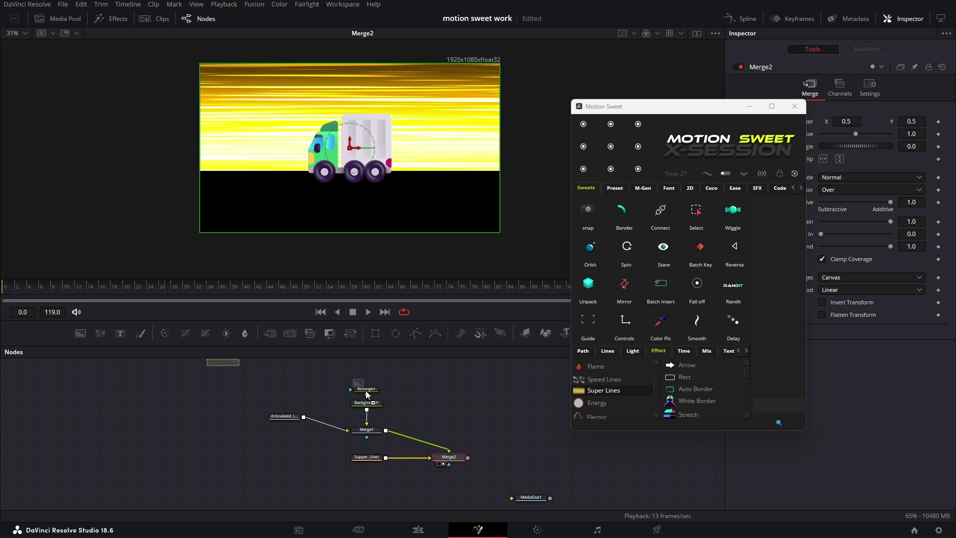
pyautogui.click(416, 336)
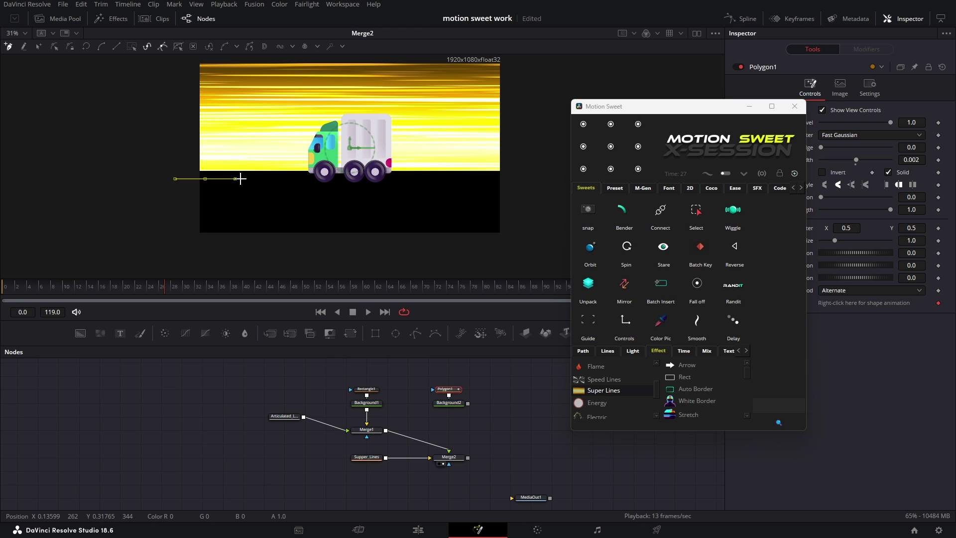
pyautogui.moveTo(469, 405); pyautogui.dragTo(367, 410)
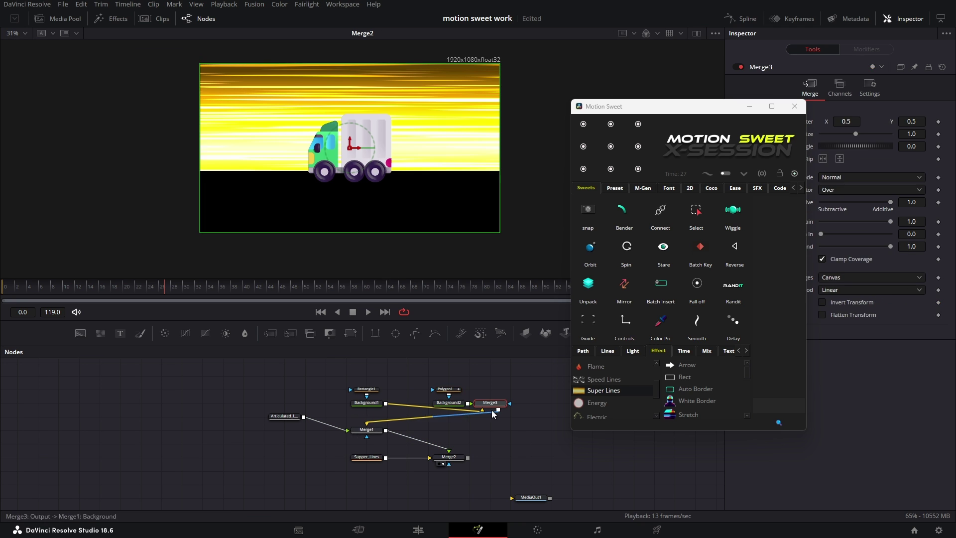
pyautogui.click(404, 387)
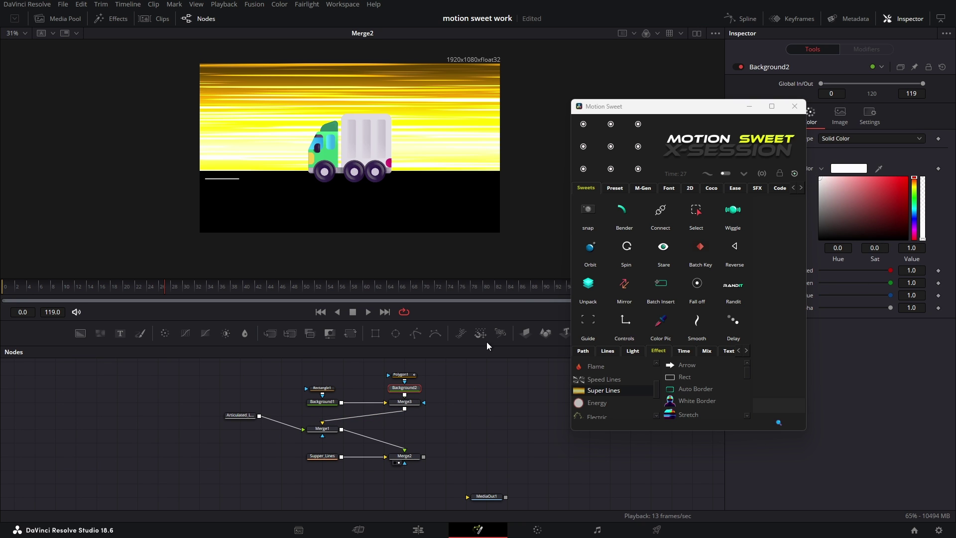
pyautogui.click(401, 374)
# - Add a Duplicate to the white dash and spread 6.64 copies across the road with Center X 0.665837
pyautogui.click(379, 403)
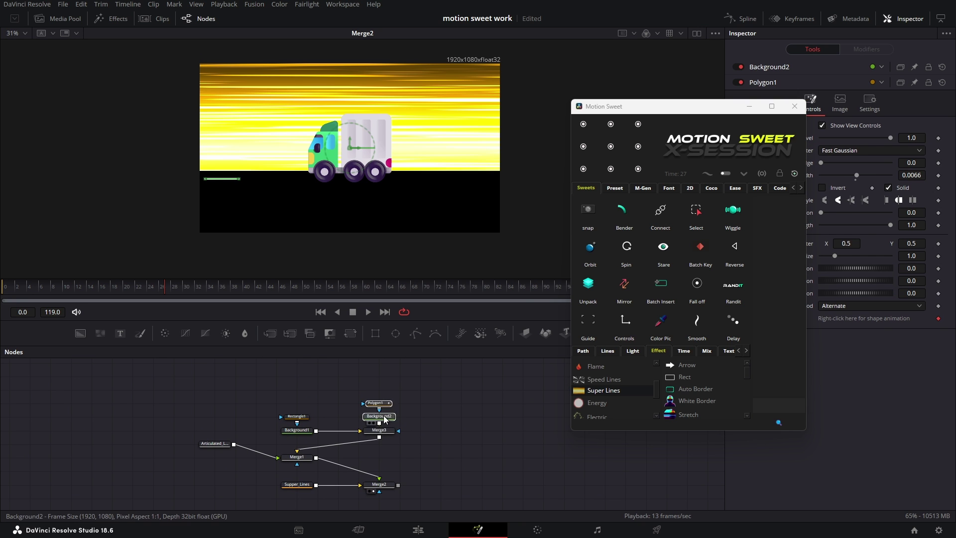
pyautogui.hotkey('shift', 'space')
pyautogui.write('dup')
pyautogui.click(509, 509)
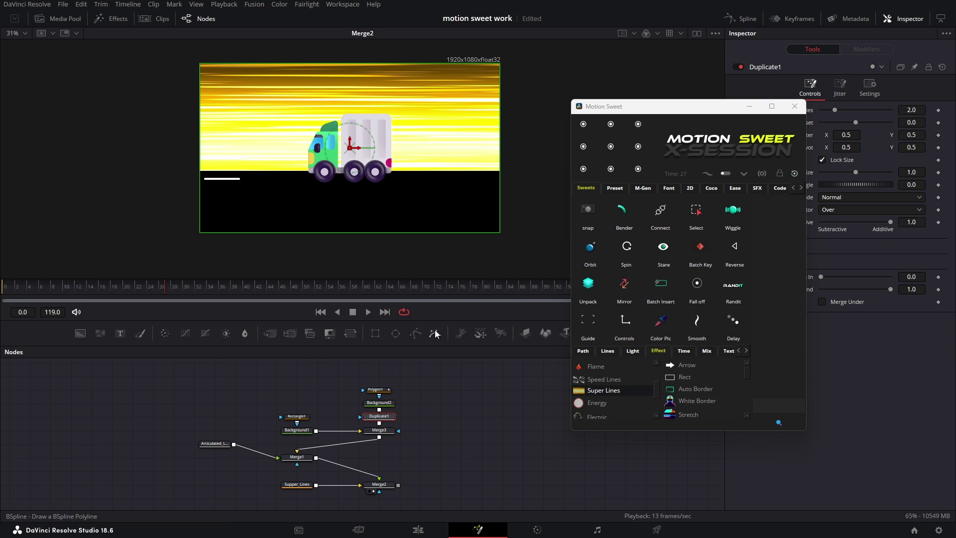
pyautogui.moveTo(356, 150); pyautogui.dragTo(400, 148)
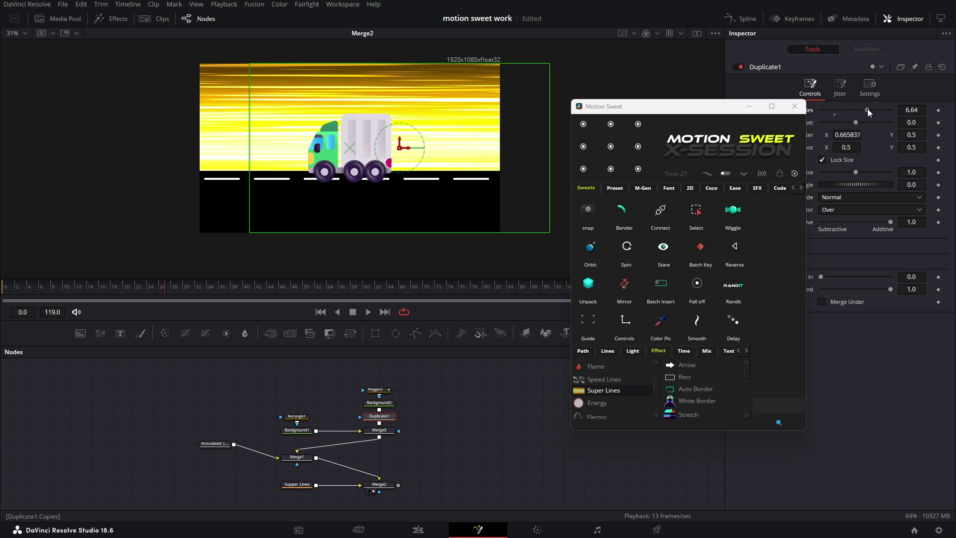
# - Set Merge3's Center X to 0.485 and its Edges to Wrap
pyautogui.click(387, 432)
pyautogui.moveTo(703, 113); pyautogui.dragTo(667, 83)
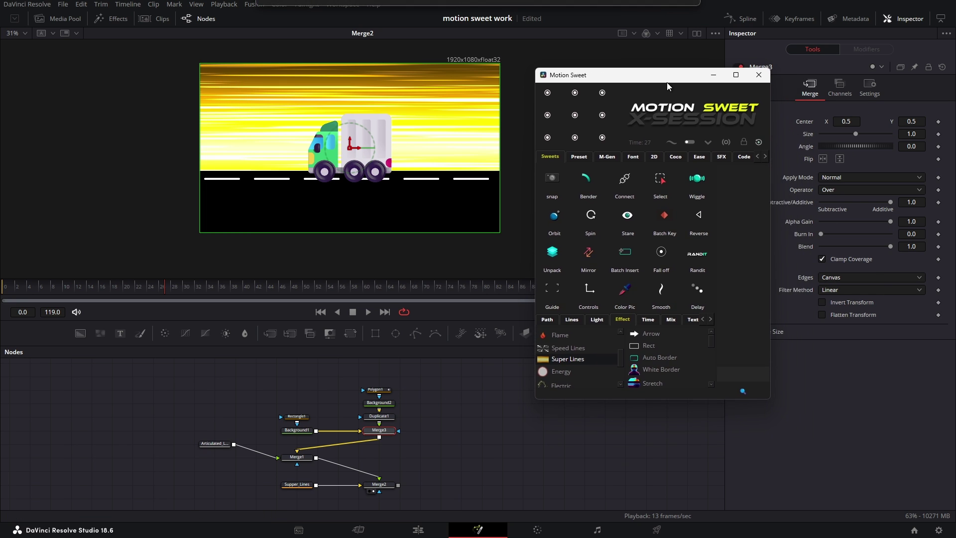
pyautogui.moveTo(856, 121)
pyautogui.mouseDown()
pyautogui.moveTo(742, 121)
pyautogui.moveTo(848, 121)
pyautogui.mouseUp()
pyautogui.click(827, 278)
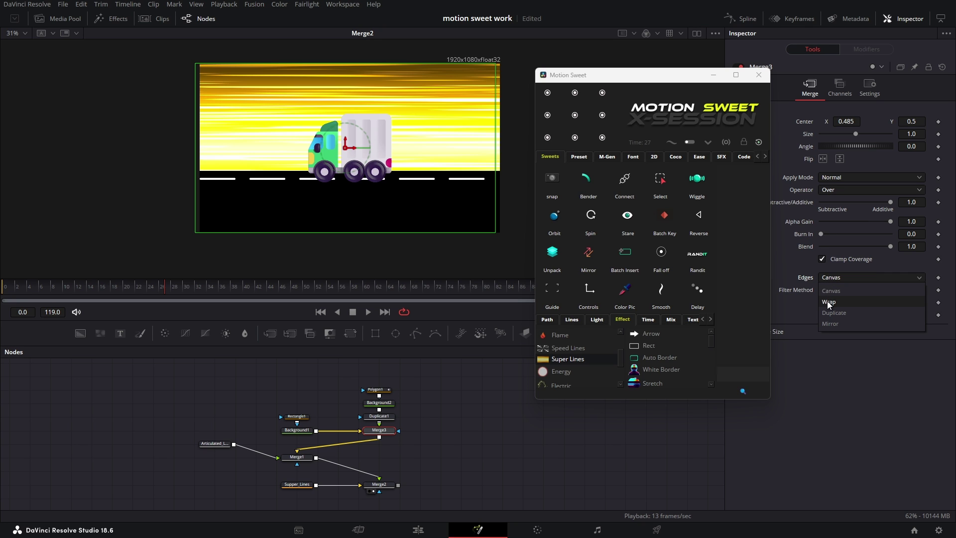
pyautogui.click(829, 303)
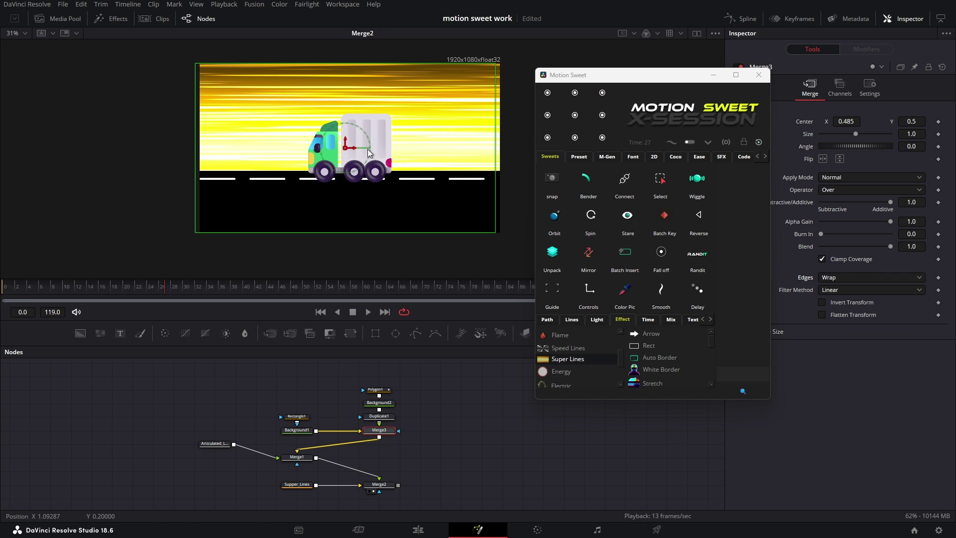
# - Animate Merge3's Center with keyframes between X -0.41052 and a position far to the right of the frame
pyautogui.moveTo(369, 153); pyautogui.dragTo(77, 150)
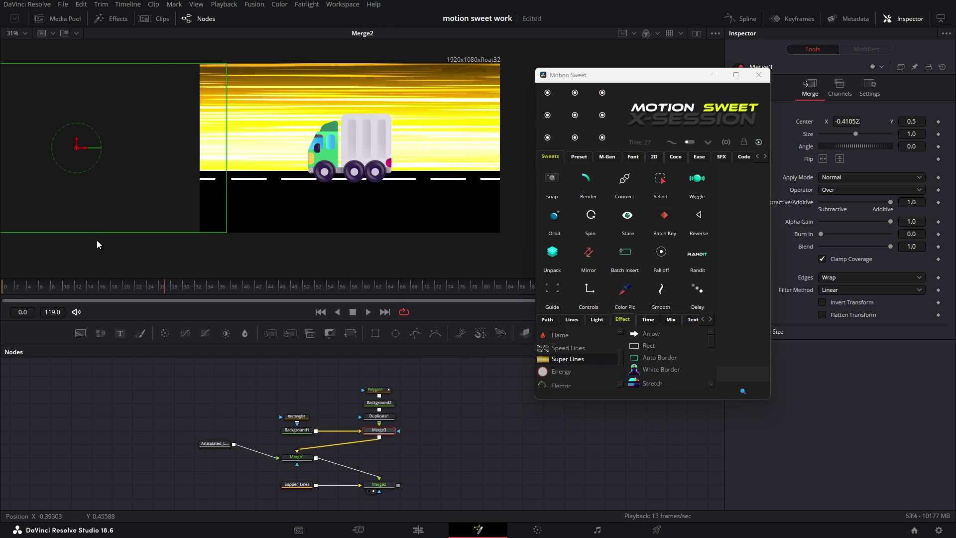
pyautogui.click(939, 122)
pyautogui.moveTo(170, 295); pyautogui.dragTo(527, 292)
pyautogui.scroll(-4, 332, 211)
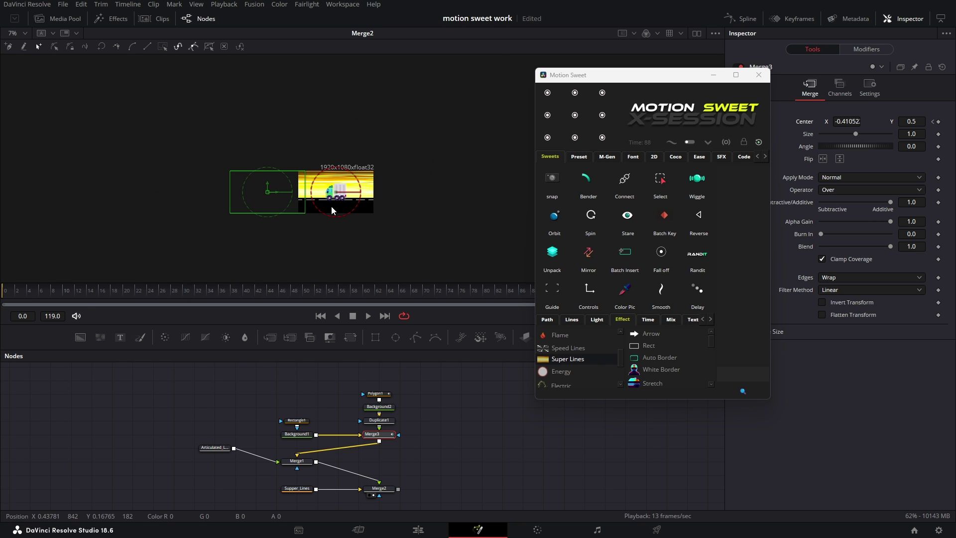
pyautogui.scroll(2, 327, 224)
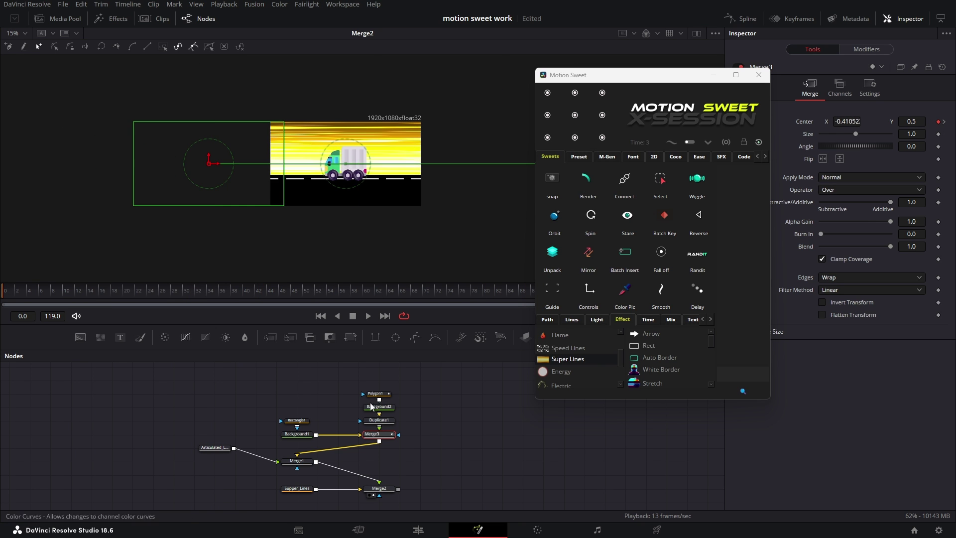
# - Play back the animation to check the dashes moving along the road
pyautogui.click(463, 438)
pyautogui.press('space')
pyautogui.scroll(2, 394, 194)
pyautogui.moveTo(393, 193); pyautogui.dragTo(404, 248)
# - Line up Merge1 beneath Merge3 and the Articulated_Lorry node level with Merge1
pyautogui.moveTo(471, 429); pyautogui.dragTo(469, 409)
pyautogui.moveTo(301, 443); pyautogui.dragTo(384, 443)
pyautogui.click(492, 440)
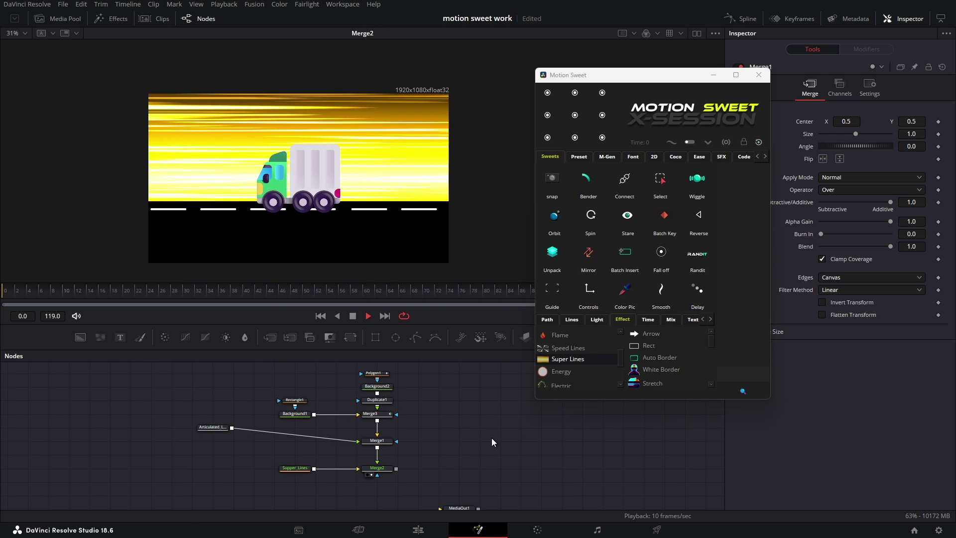
pyautogui.moveTo(214, 427); pyautogui.dragTo(297, 441)
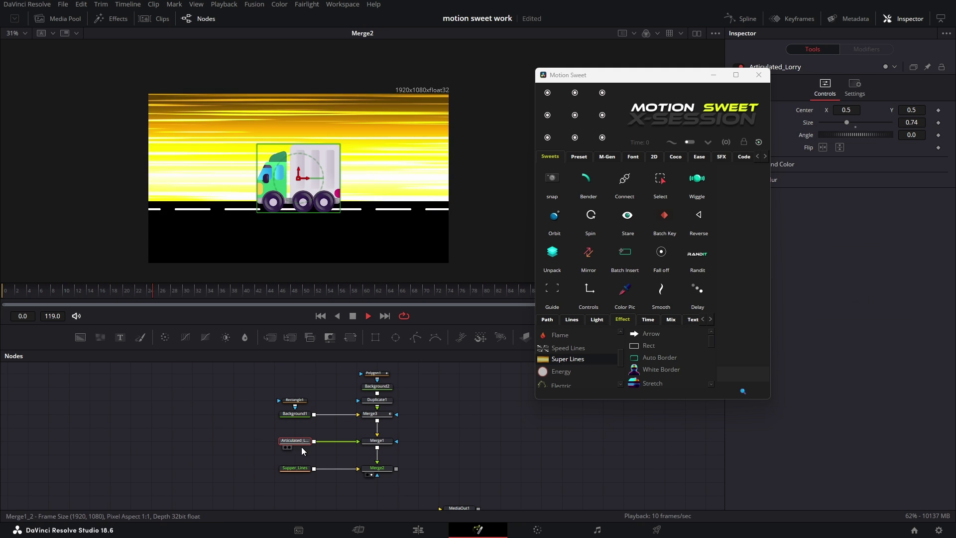
# - Recolor the Supper_Lines effect to cyan blue
pyautogui.click(296, 468)
pyautogui.click(840, 87)
pyautogui.moveTo(872, 152); pyautogui.dragTo(847, 167)
pyautogui.click(457, 411)
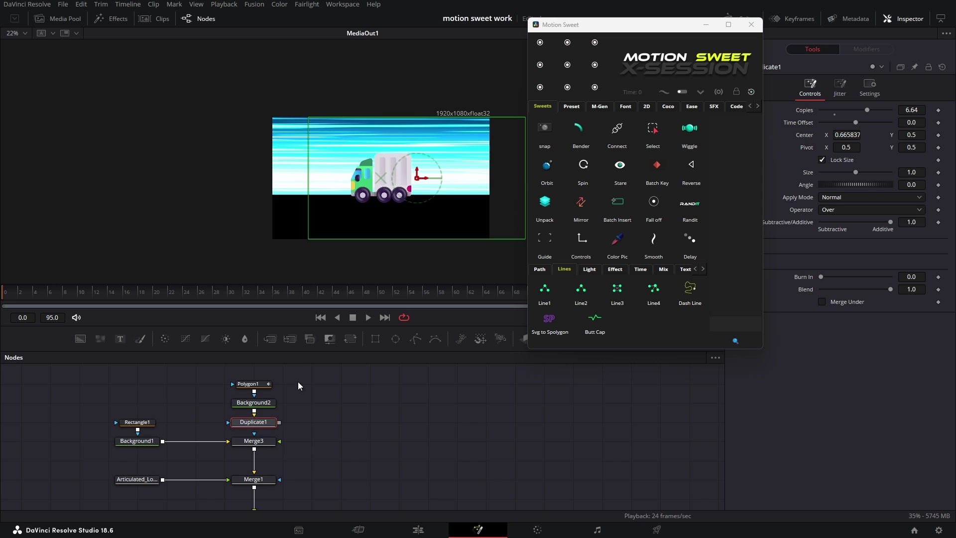
# - Replace the Polygon1, Background2 and Duplicate1 nodes with a Dash Line connected to Merge3's foreground
pyautogui.moveTo(299, 386); pyautogui.dragTo(230, 434)
pyautogui.press('Delete')
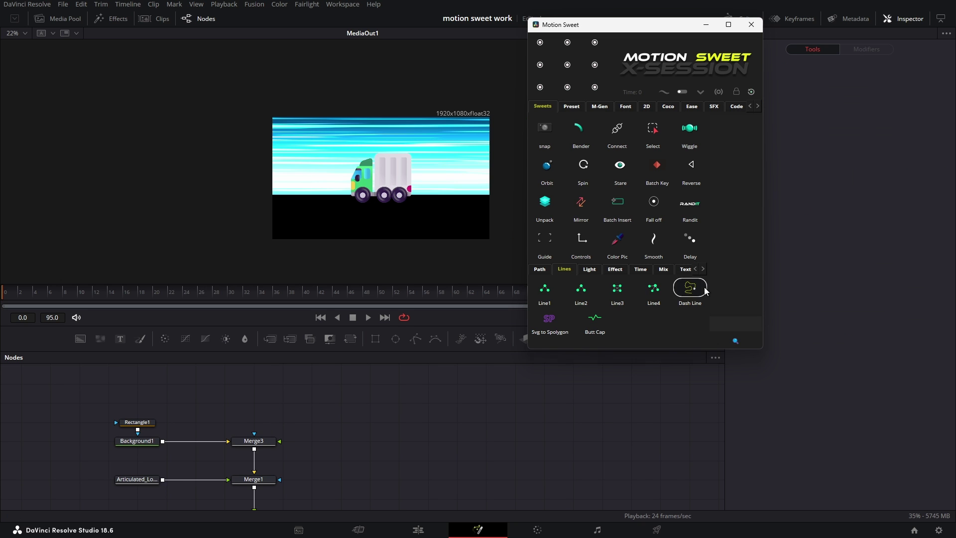
pyautogui.click(706, 291)
pyautogui.moveTo(337, 424); pyautogui.dragTo(273, 445)
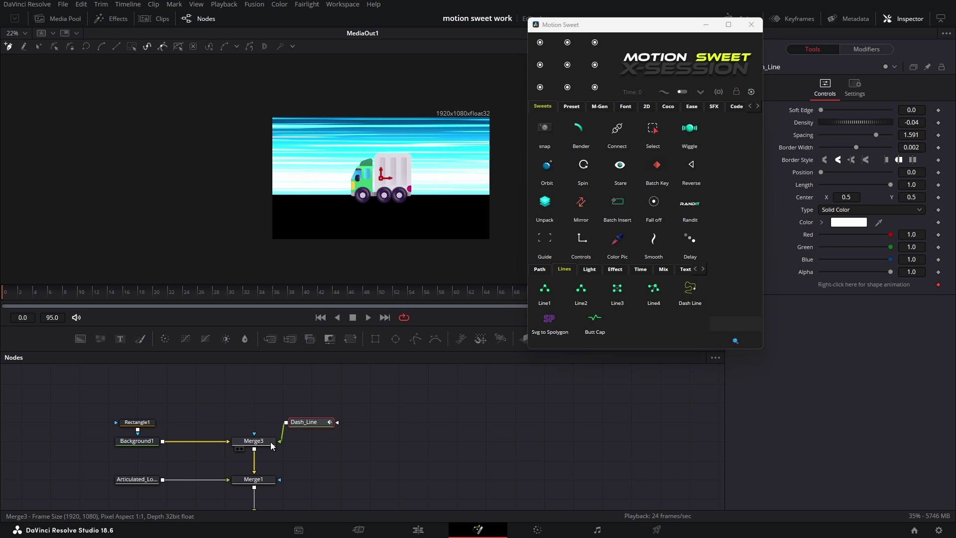
# - Draw the Dash Line across the road under the lorry, with Density 0.0706 and Border Width 0.0136
pyautogui.click(266, 442)
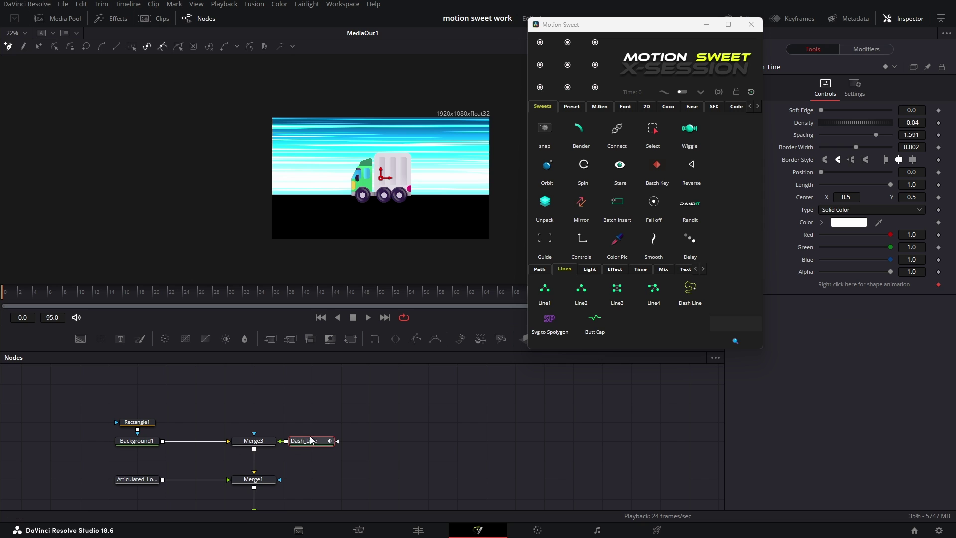
pyautogui.click(302, 443)
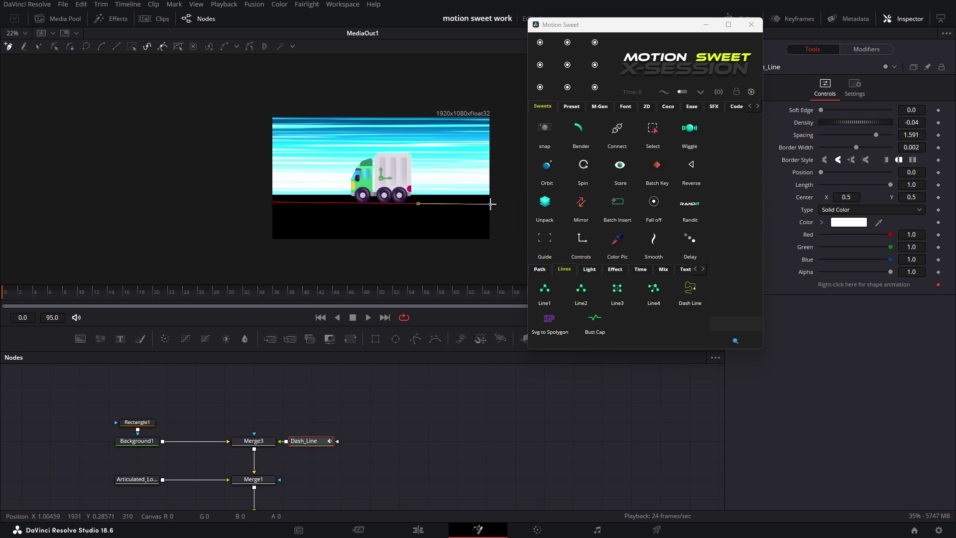
pyautogui.moveTo(856, 123); pyautogui.dragTo(859, 147)
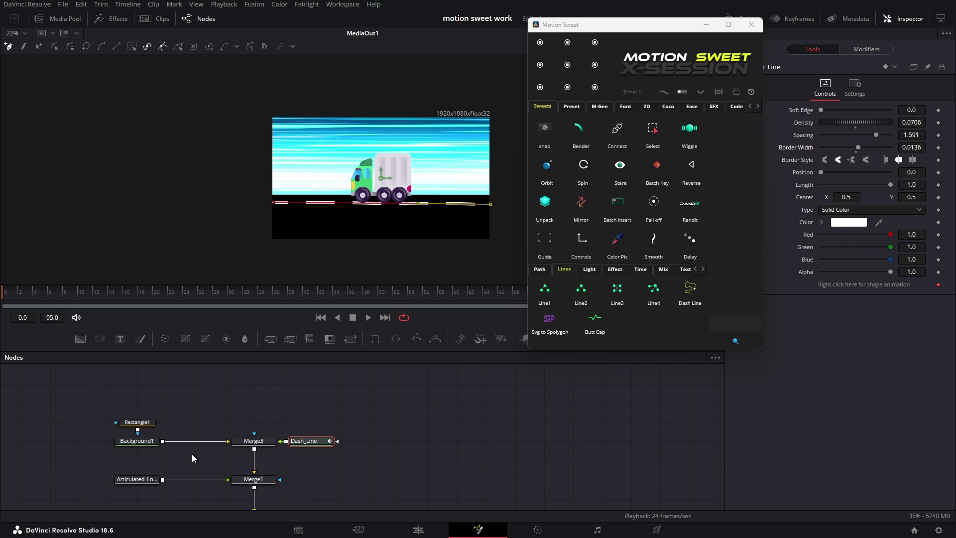
# - Keyframe Merge3's Center from X 0.5 at frame 0 to X 7.467741 at frame 95
pyautogui.click(252, 442)
pyautogui.click(939, 122)
pyautogui.click(385, 318)
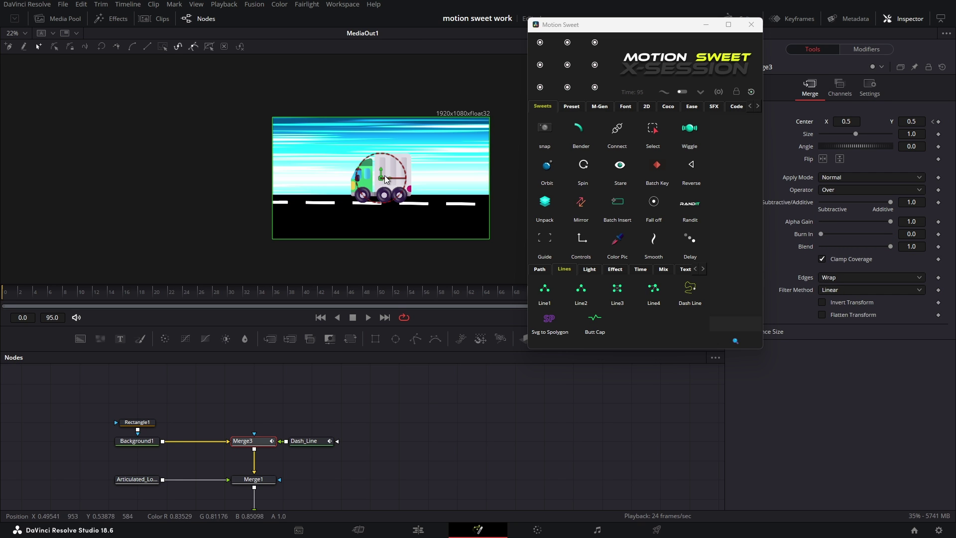
pyautogui.moveTo(389, 178); pyautogui.dragTo(120, 173)
pyautogui.scroll(-3, 279, 177)
pyautogui.moveTo(261, 172); pyautogui.dragTo(657, 178)
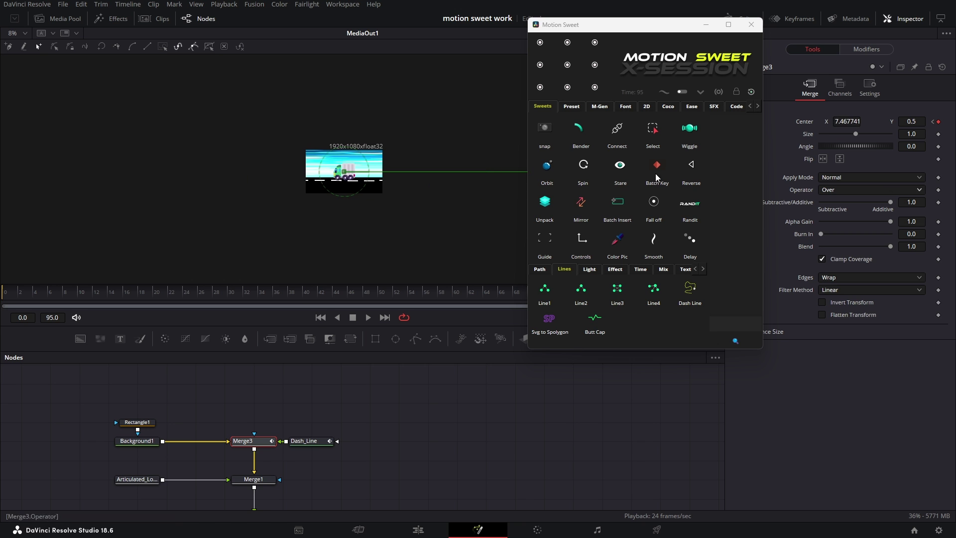
# - Play back from the first frame to check the Dash Line scrolling beneath the lorry
pyautogui.click(2, 288)
pyautogui.scroll(5, 390, 170)
pyautogui.moveTo(334, 196); pyautogui.dragTo(454, 201)
pyautogui.press('space')
pyautogui.click(460, 432)
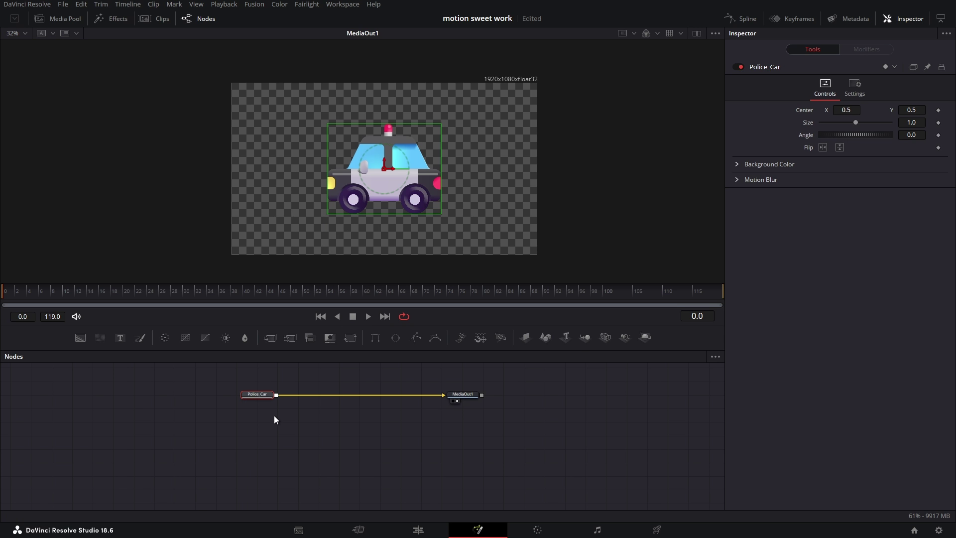
# - Paste the Background and Merge nodes, connect Police_Car as the merge's foreground, and view Merge1
pyautogui.click(274, 416)
pyautogui.hotkey('ctrl', 'v')
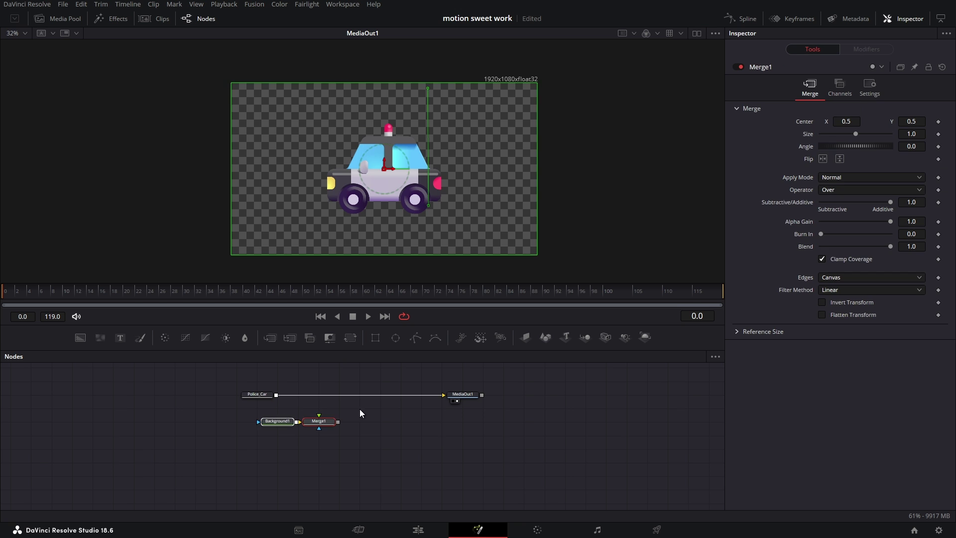
pyautogui.click(361, 411)
pyautogui.moveTo(436, 395); pyautogui.dragTo(398, 222)
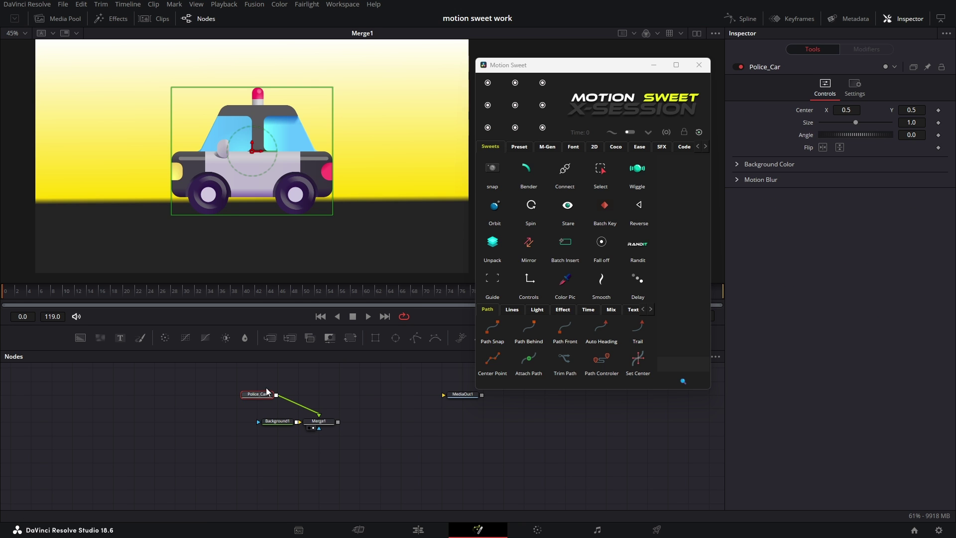
# - View Police_Car alone and add the Motion Sweet Slice effect to it
pyautogui.moveTo(265, 393); pyautogui.dragTo(260, 199)
pyautogui.click(563, 309)
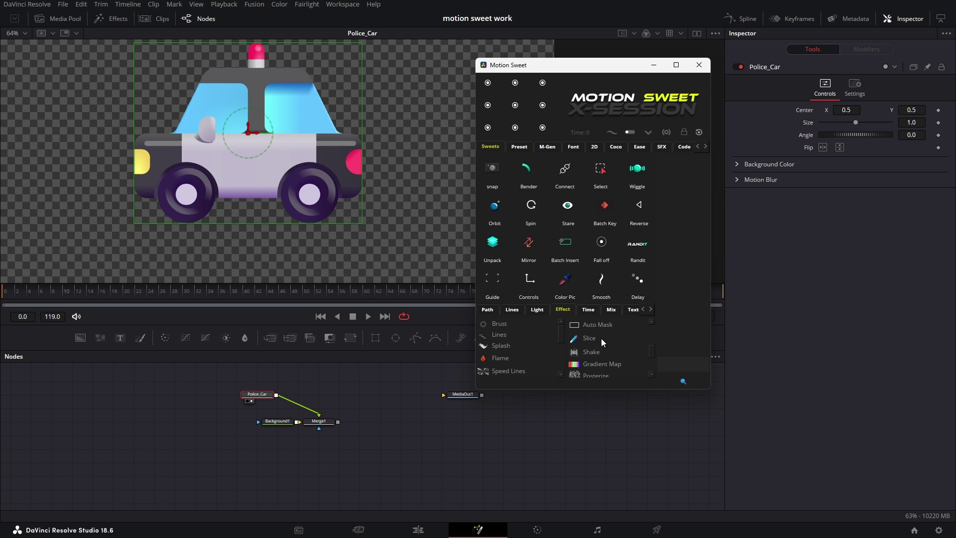
pyautogui.click(602, 340)
# - Mask the Slice with an Ellipse around the car's front wheel, centered at 0.399861, 0.322922 with width and height 0.092733
pyautogui.moveTo(398, 343); pyautogui.dragTo(311, 410)
pyautogui.moveTo(249, 133); pyautogui.dragTo(185, 193)
pyautogui.moveTo(222, 230); pyautogui.dragTo(276, 174)
pyautogui.scroll(3, 194, 201)
pyautogui.moveTo(209, 163); pyautogui.dragTo(212, 166)
pyautogui.moveTo(255, 242); pyautogui.dragTo(256, 235)
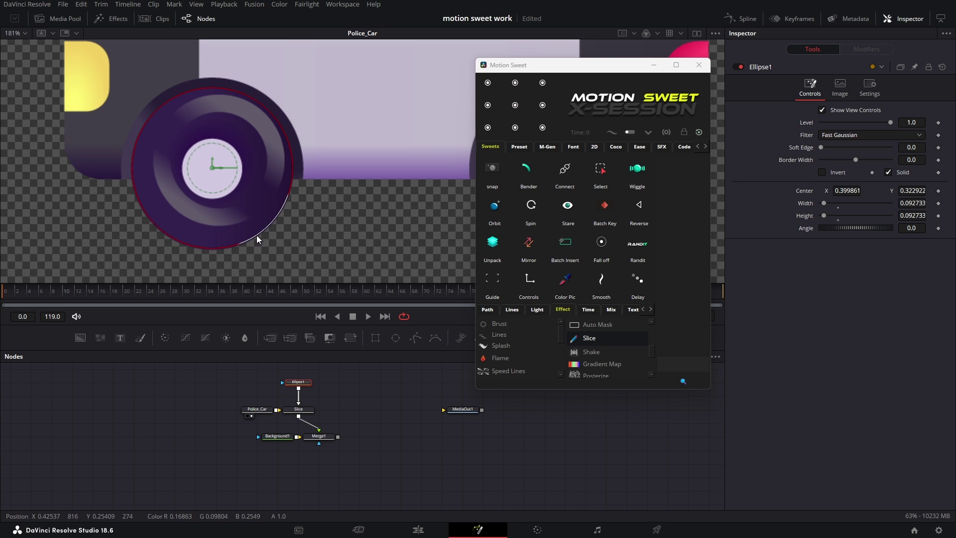
# - Move the Slice's pivot to the hub of the car's front wheel and view the Slice node
pyautogui.scroll(-2, 301, 215)
pyautogui.moveTo(322, 201); pyautogui.dragTo(234, 192)
pyautogui.click(311, 409)
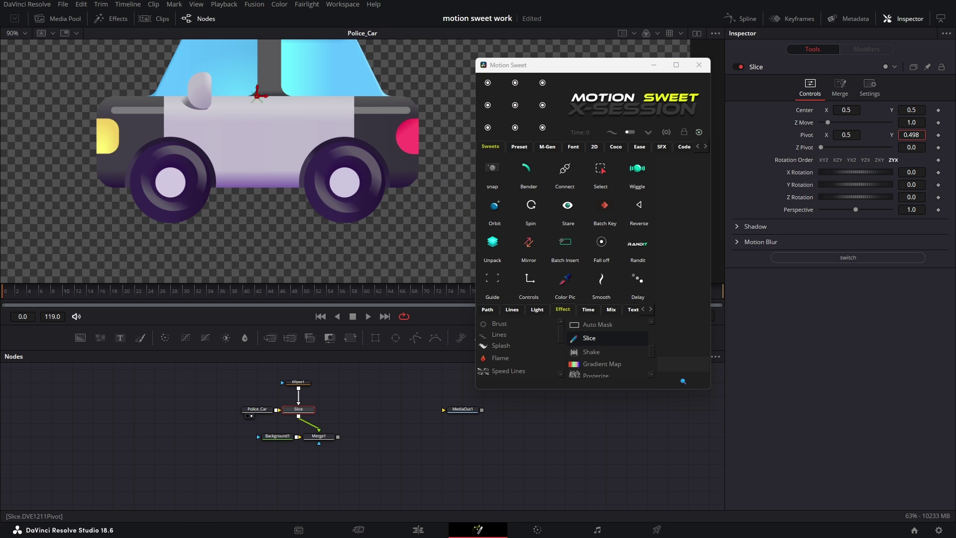
pyautogui.moveTo(910, 135); pyautogui.dragTo(845, 135)
pyautogui.moveTo(256, 161); pyautogui.dragTo(170, 183)
pyautogui.moveTo(257, 409); pyautogui.dragTo(236, 410)
pyautogui.click(293, 416)
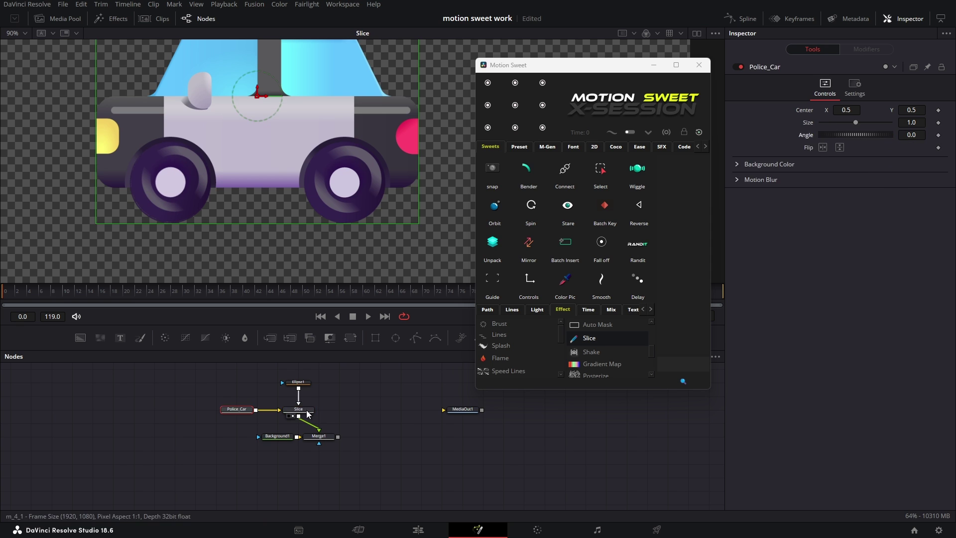
# - Spin the Slice's front wheel to a Z rotation of -2162.3 and refine its pivot to 0.399654, 0.323257
pyautogui.click(307, 411)
pyautogui.moveTo(867, 195); pyautogui.dragTo(848, 196)
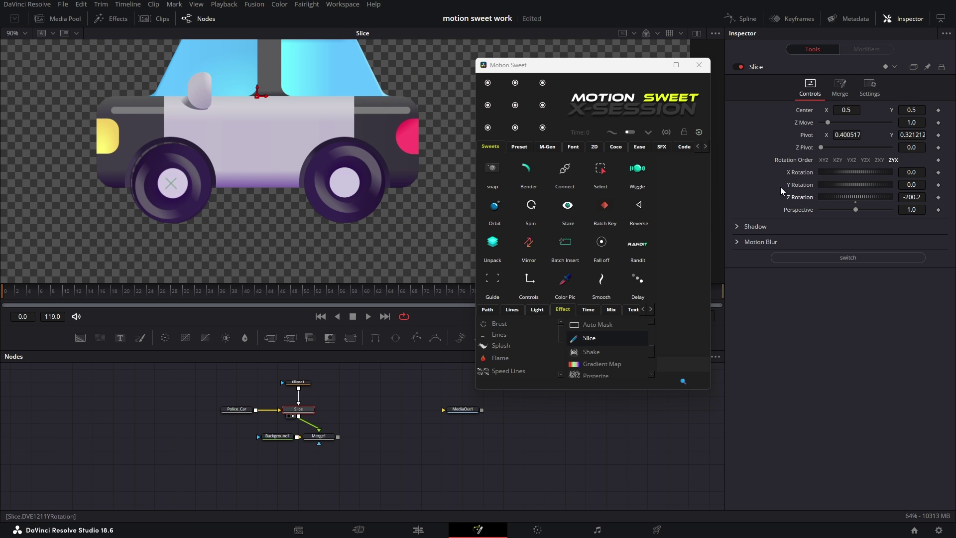
pyautogui.moveTo(848, 197); pyautogui.dragTo(518, 209)
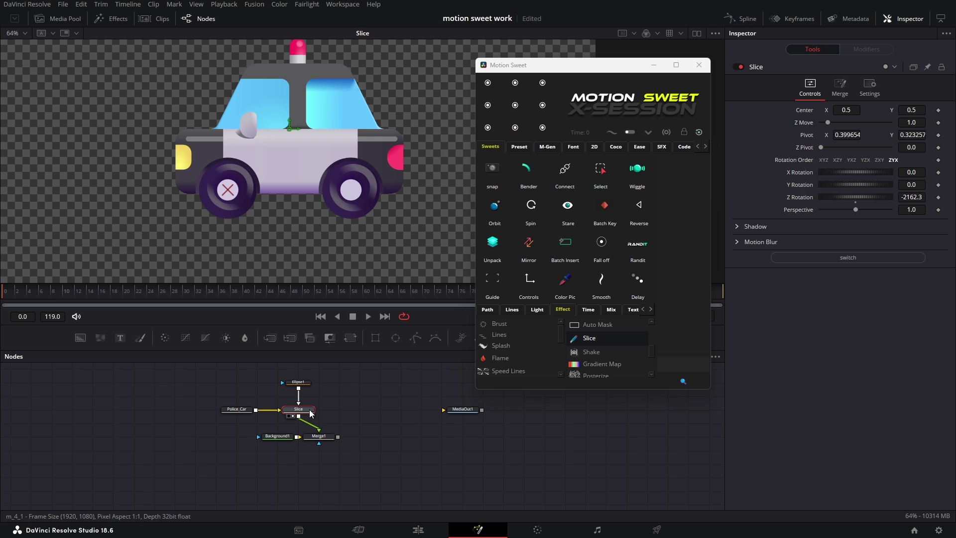
# - Duplicate the Slice with its Ellipse mask for the car's rear wheel, with the pivot at 0.600755, 0.322152
pyautogui.hotkey('ctrl', 'c')
pyautogui.hotkey('ctrl', 'v')
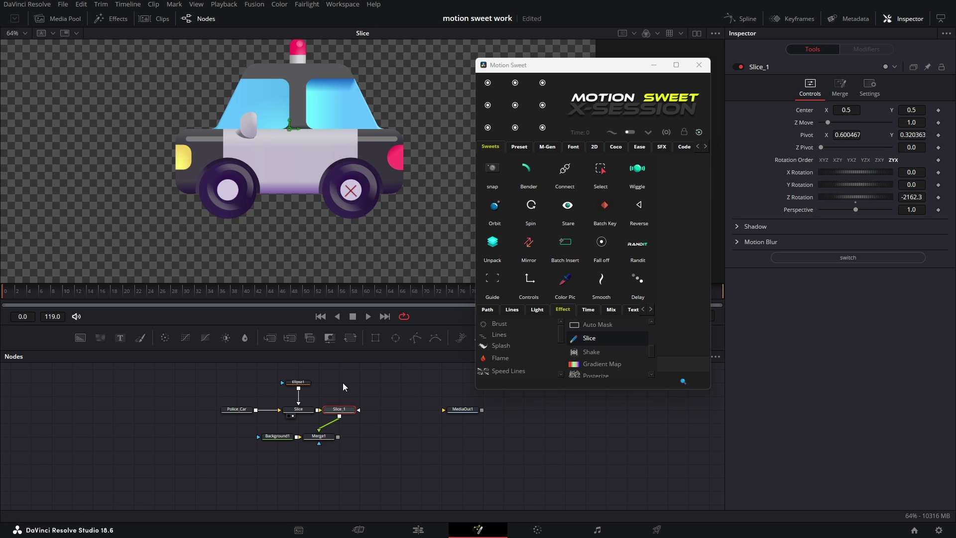
pyautogui.click(309, 382)
pyautogui.moveTo(353, 413); pyautogui.dragTo(350, 411)
pyautogui.moveTo(359, 382); pyautogui.dragTo(339, 383)
pyautogui.moveTo(228, 191); pyautogui.dragTo(343, 197)
pyautogui.scroll(5, 351, 192)
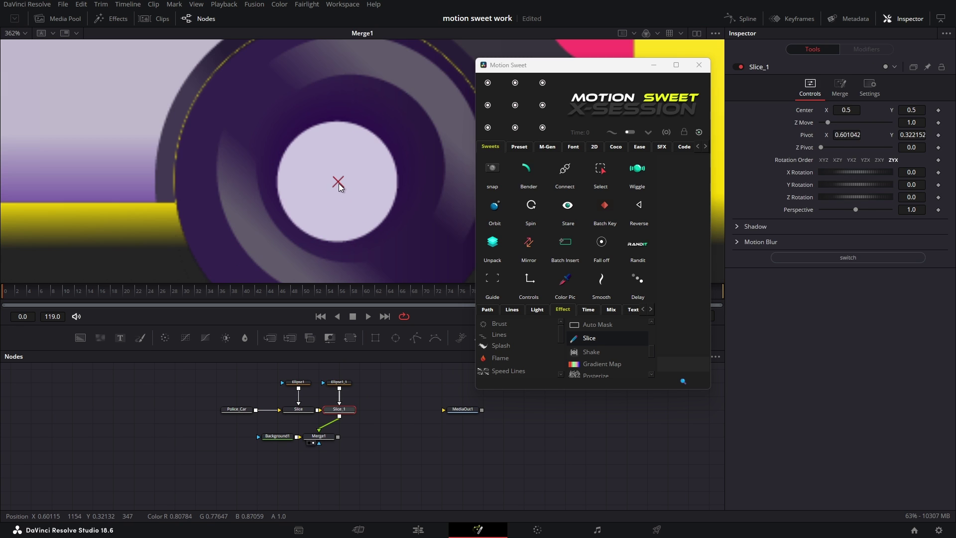
pyautogui.scroll(-5, 339, 186)
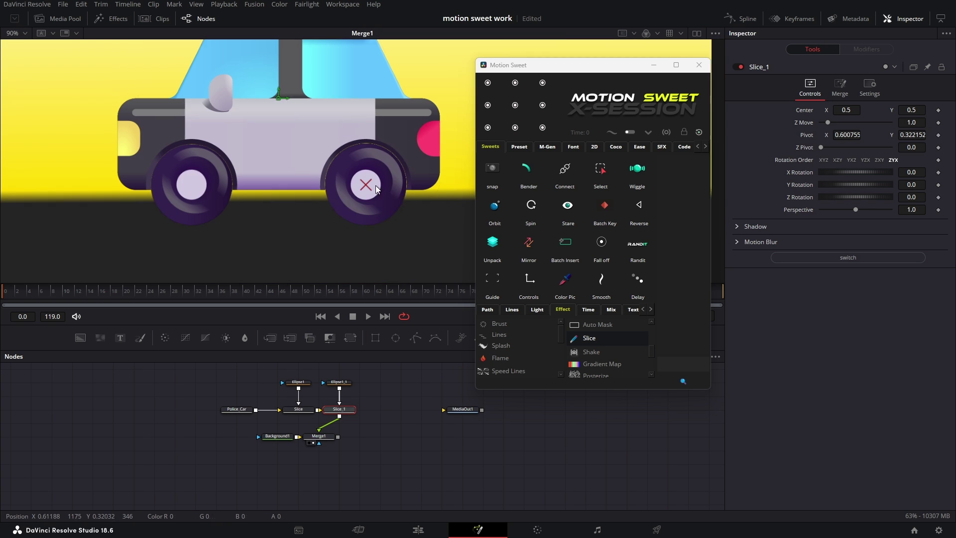
# - Drive the rear-wheel Slice_1's Z rotation with the expression time*12
pyautogui.rightClick(787, 194)
pyautogui.click(809, 312)
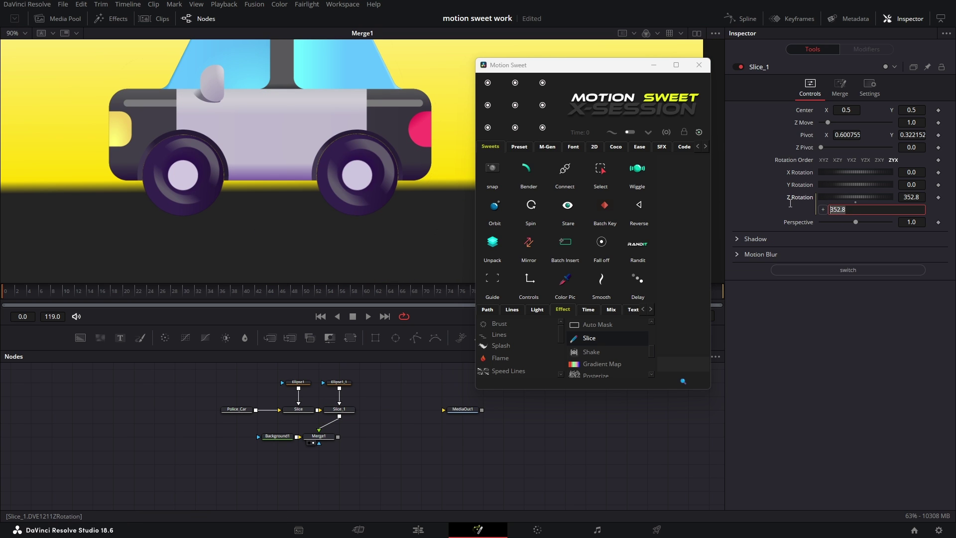
pyautogui.write('time*12')
pyautogui.press('Return')
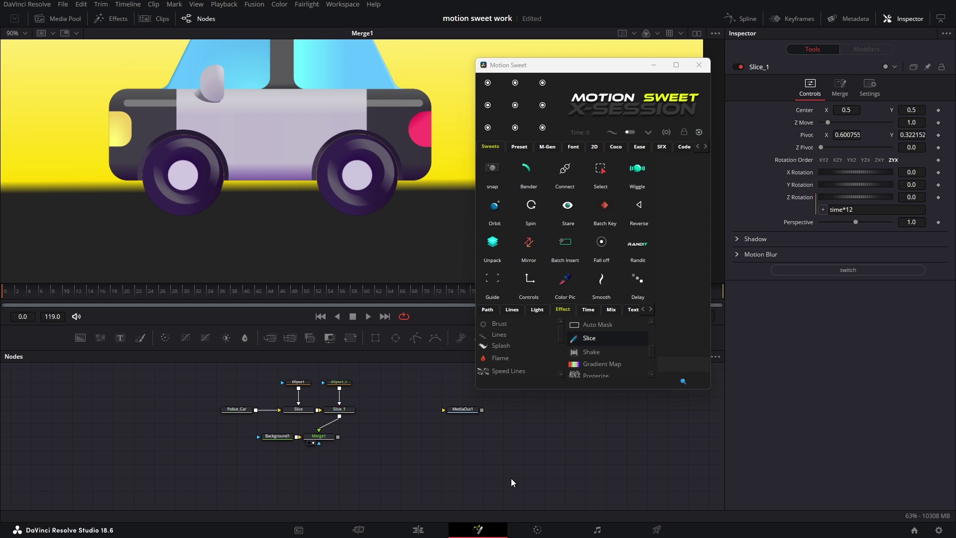
# - Play back the rear wheel's spin and change its Z rotation expression to time*16
pyautogui.press('space')
pyautogui.scroll(-3, 300, 196)
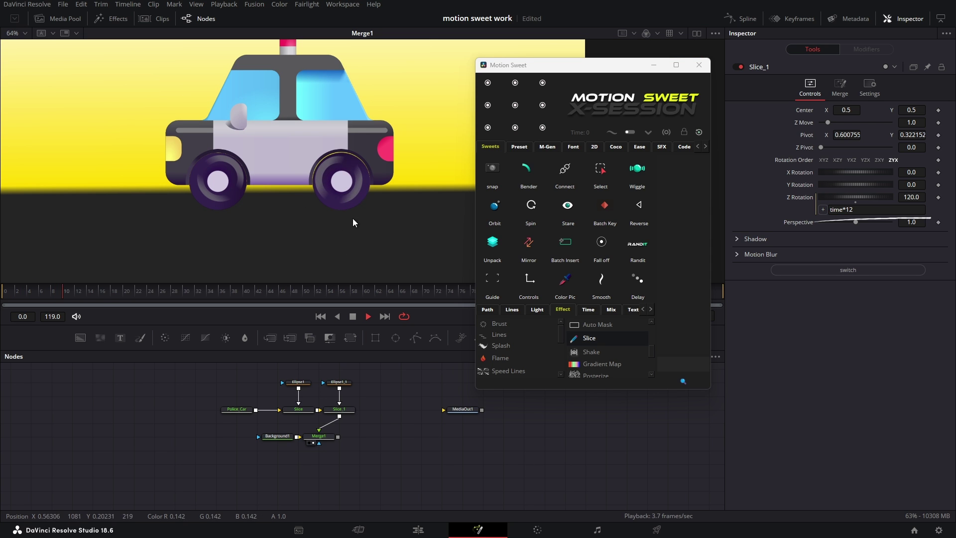
pyautogui.press('space')
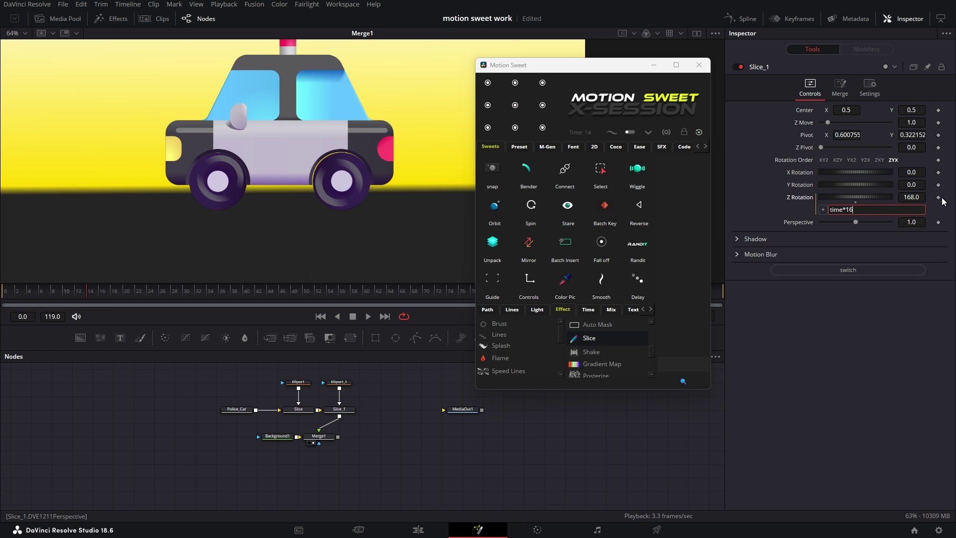
# - Give the front-wheel Slice the Z rotation expression time*16 and connect Merge1 to MediaOut1
pyautogui.click(298, 410)
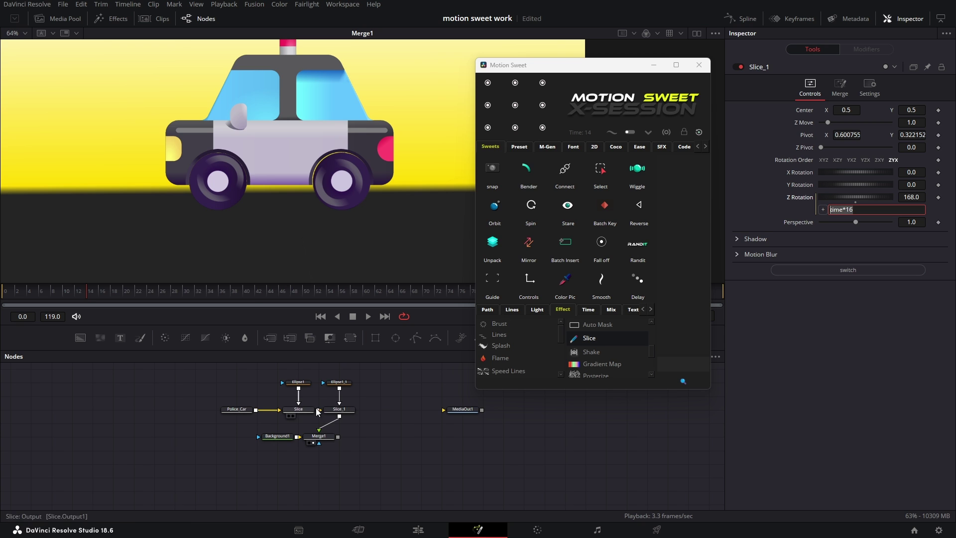
pyautogui.rightClick(800, 201)
pyautogui.click(835, 321)
pyautogui.hotkey('ctrl', 'v')
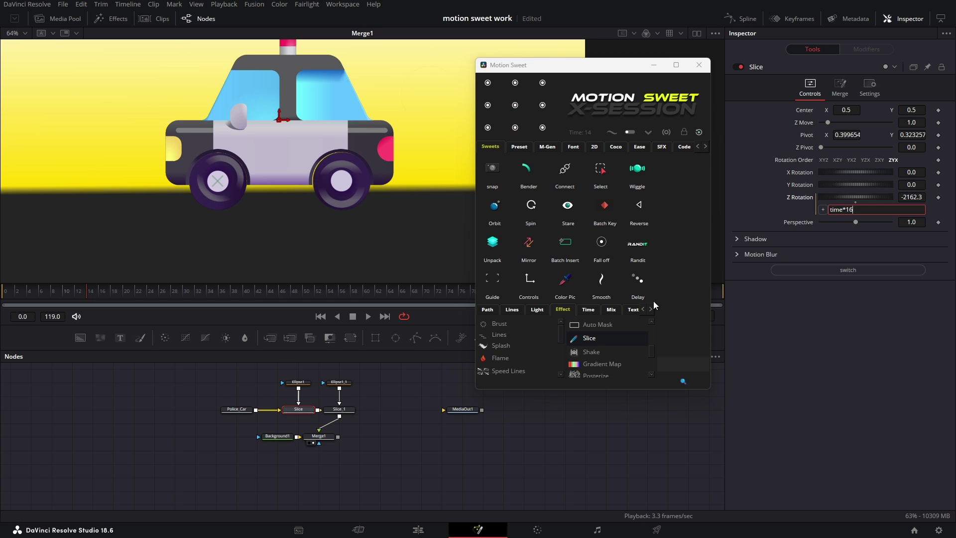
pyautogui.click(533, 454)
pyautogui.press('space')
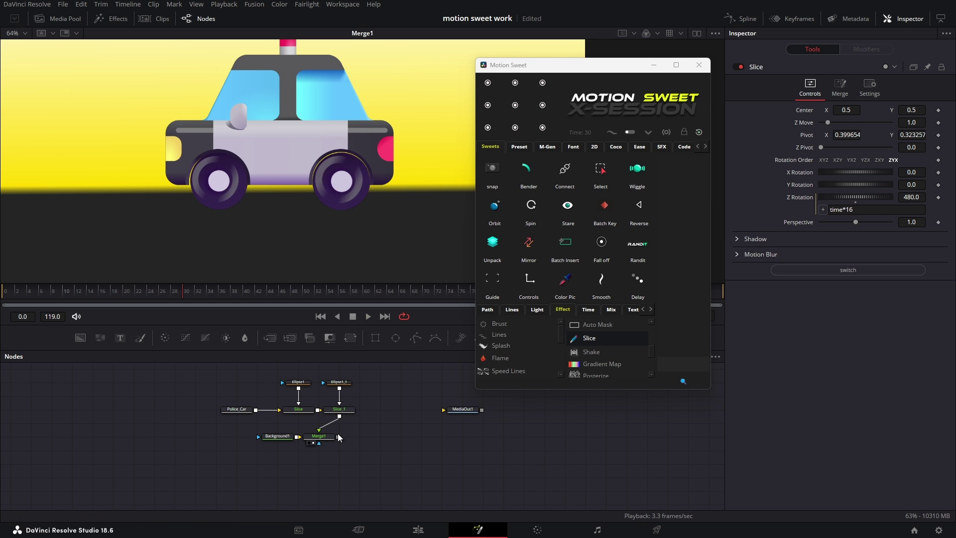
pyautogui.moveTo(337, 437); pyautogui.dragTo(462, 407)
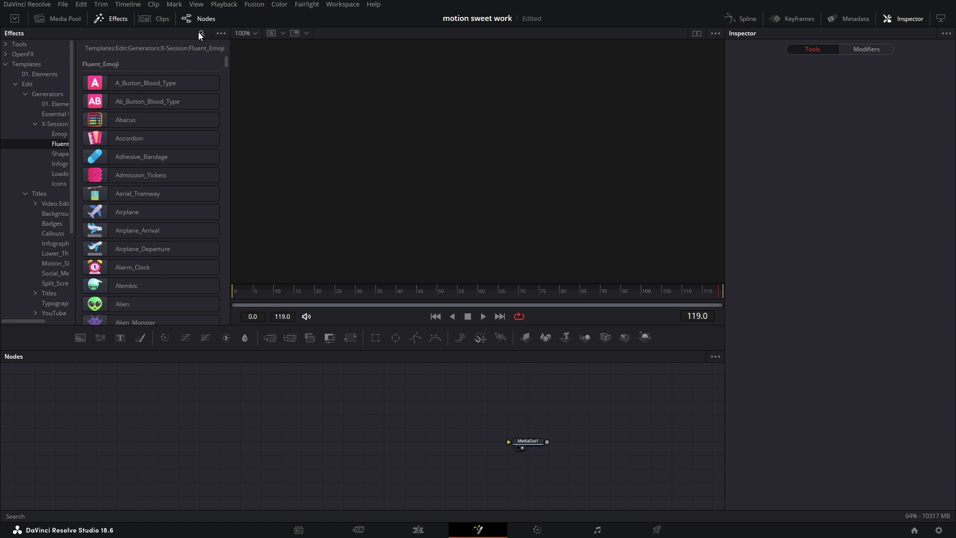
# - Add the Fluent Emoji Sun, Full_Moon and Globe_Showing_Americas to the empty composition
pyautogui.click(201, 34)
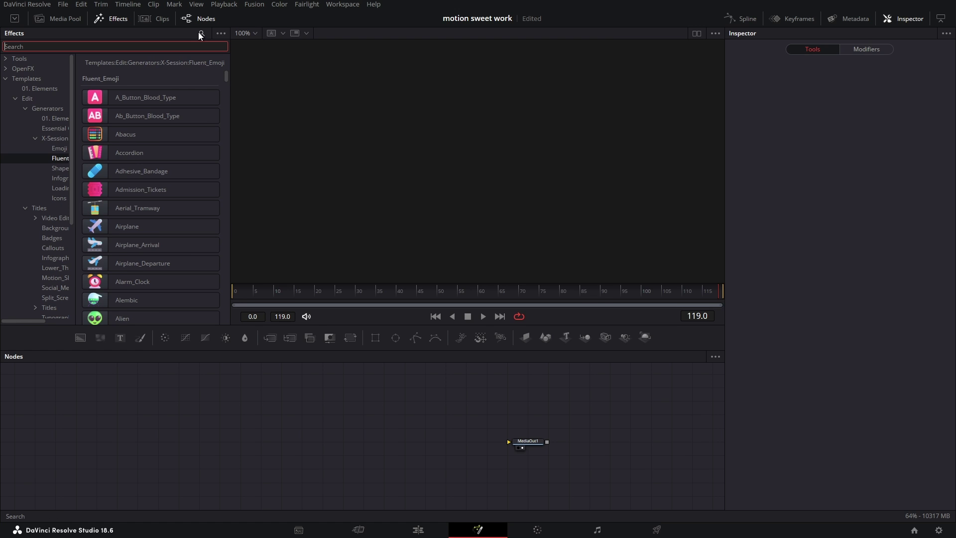
pyautogui.write('sun')
pyautogui.moveTo(139, 97); pyautogui.dragTo(283, 415)
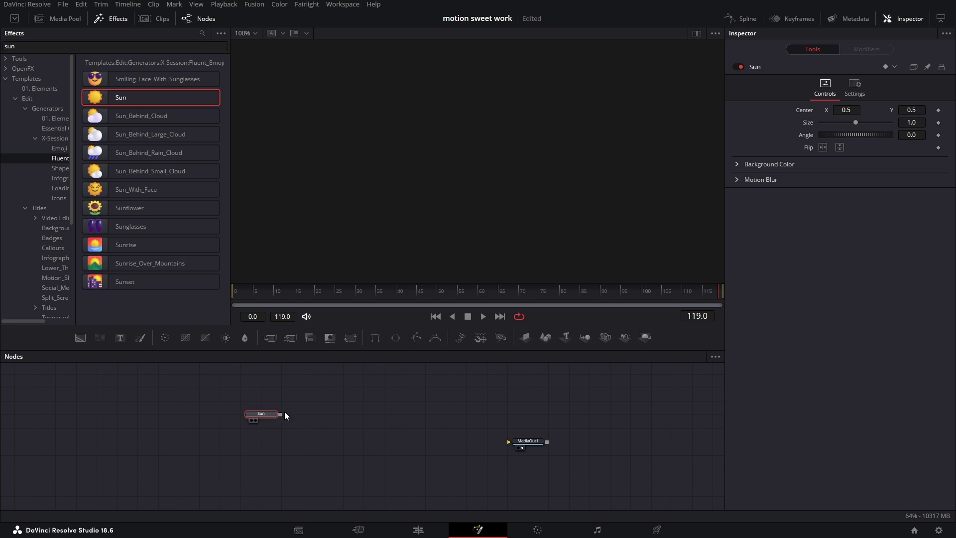
pyautogui.press('BackSpace')
pyautogui.press('BackSpace')
pyautogui.press('BackSpace')
pyautogui.write('moon')
pyautogui.doubleClick(119, 134)
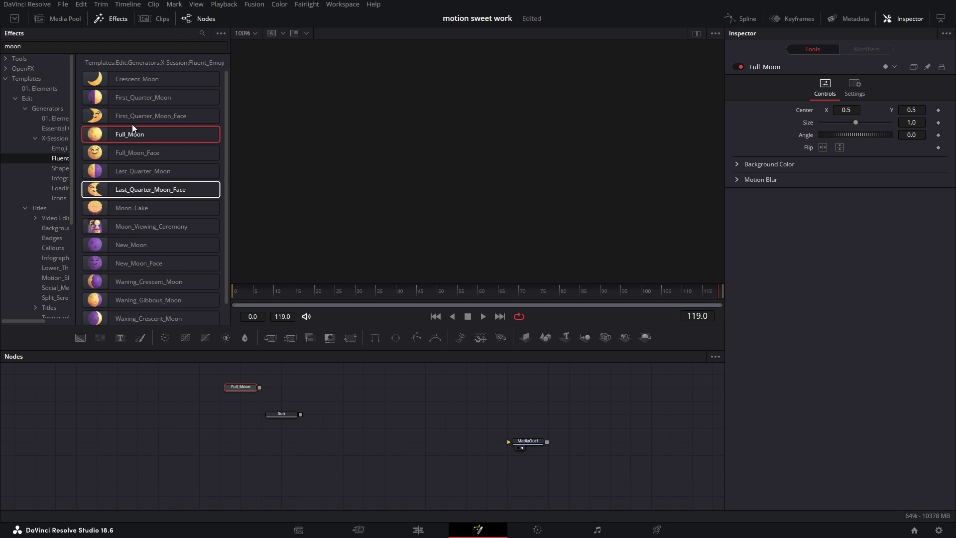
pyautogui.doubleClick(153, 47)
pyautogui.write('glo')
pyautogui.moveTo(150, 97); pyautogui.dragTo(219, 414)
# - Merge the full moon and the sun over the globe and view Merge2
pyautogui.click(112, 18)
pyautogui.moveTo(282, 414); pyautogui.dragTo(260, 414)
pyautogui.press('2')
# - Shrink the full moon to size 0.185997 and the globe to size 0.296163
pyautogui.click(282, 374)
pyautogui.moveTo(443, 242); pyautogui.dragTo(485, 161)
pyautogui.click(220, 396)
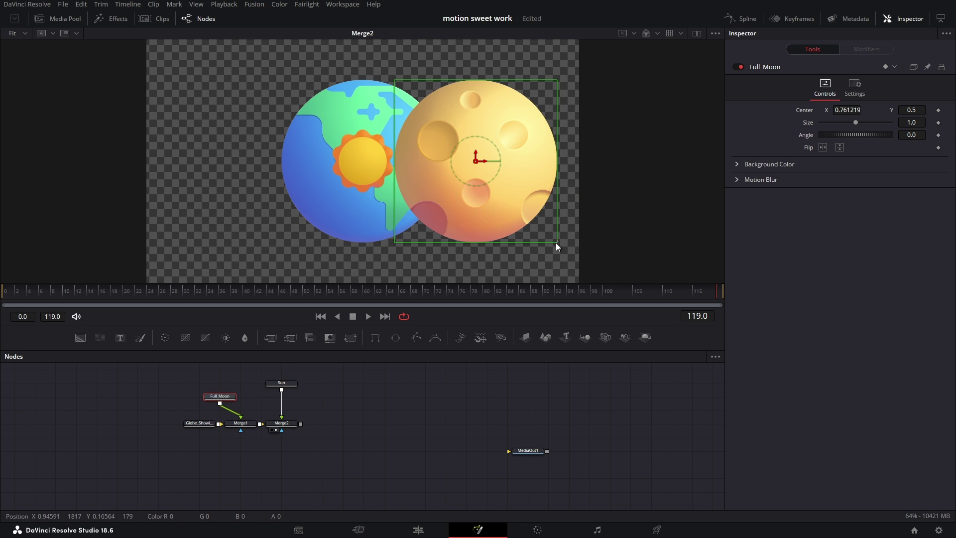
pyautogui.moveTo(557, 243); pyautogui.dragTo(491, 176)
pyautogui.click(200, 424)
pyautogui.moveTo(444, 243); pyautogui.dragTo(387, 185)
# - Move the sun to center X 0.249136 and enlarge it to size 0.600734
pyautogui.moveTo(369, 161); pyautogui.dragTo(263, 161)
pyautogui.click(281, 383)
pyautogui.moveTo(283, 192); pyautogui.dragTo(303, 210)
# - Place the full moon at center X 0.612773 and the globe at center X 0.795742
pyautogui.click(219, 396)
pyautogui.moveTo(485, 161); pyautogui.dragTo(421, 161)
pyautogui.click(282, 383)
pyautogui.click(200, 423)
pyautogui.moveTo(528, 162); pyautogui.dragTo(497, 161)
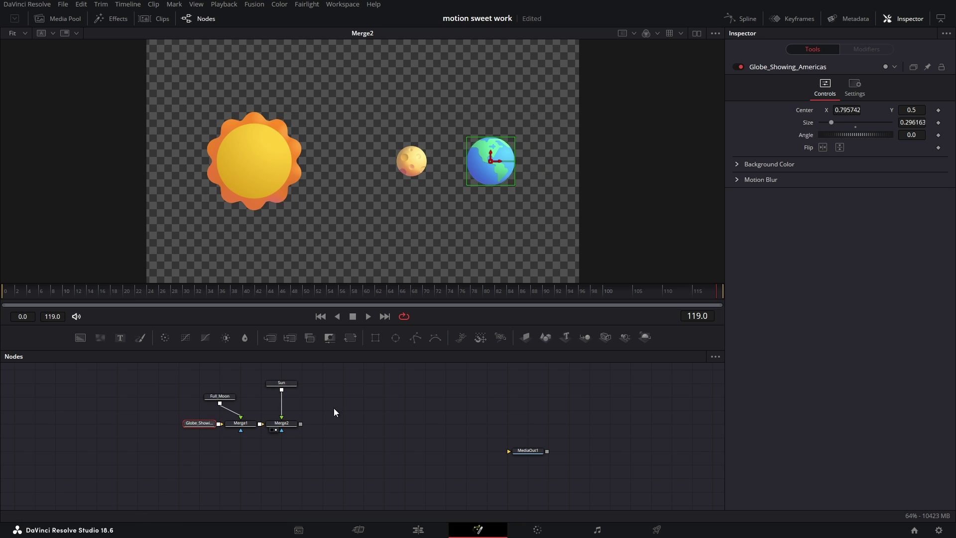
# - Add a Background, merge the Merge2 output over it as Merge3, and view Merge3
pyautogui.moveTo(81, 338); pyautogui.dragTo(280, 463)
pyautogui.moveTo(300, 424); pyautogui.dragTo(300, 464)
pyautogui.press('2')
pyautogui.click(353, 433)
pyautogui.moveTo(353, 433); pyautogui.dragTo(300, 437)
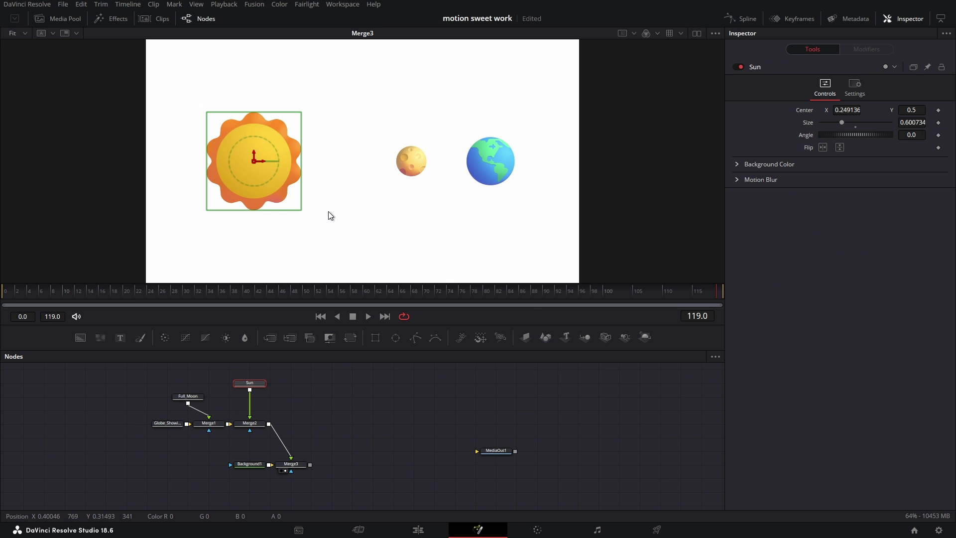
# - Add the Motion Sweet Outer Glow effect to the Sun and view Merge2
pyautogui.hotkey('alt', 'Tab')
pyautogui.moveTo(345, 203); pyautogui.dragTo(246, 208)
pyautogui.moveTo(576, 65); pyautogui.dragTo(592, 40)
pyautogui.click(553, 286)
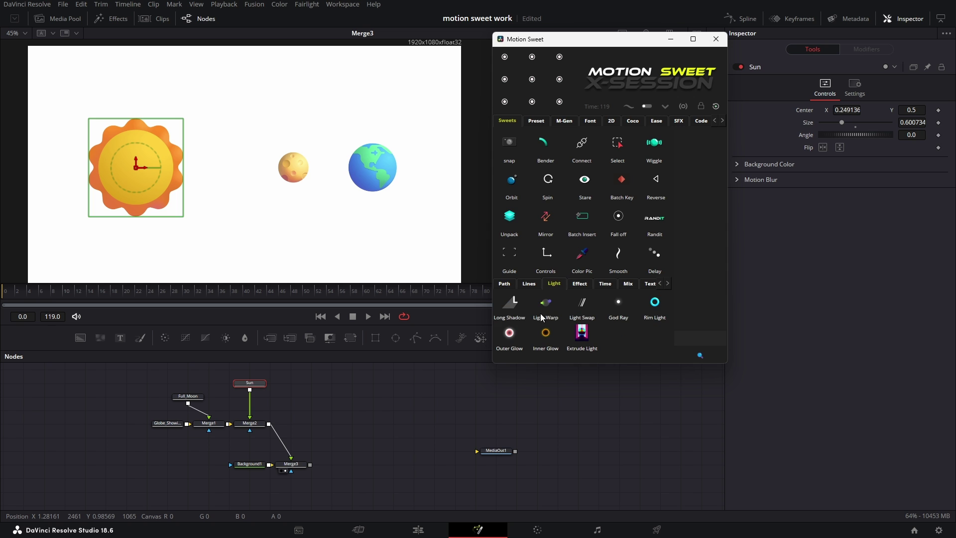
pyautogui.click(513, 334)
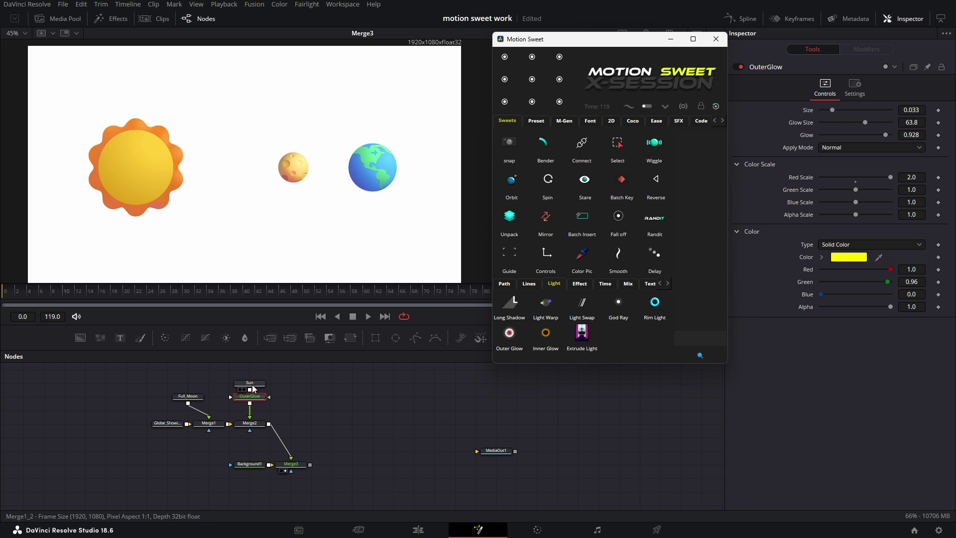
pyautogui.moveTo(256, 423); pyautogui.dragTo(282, 234)
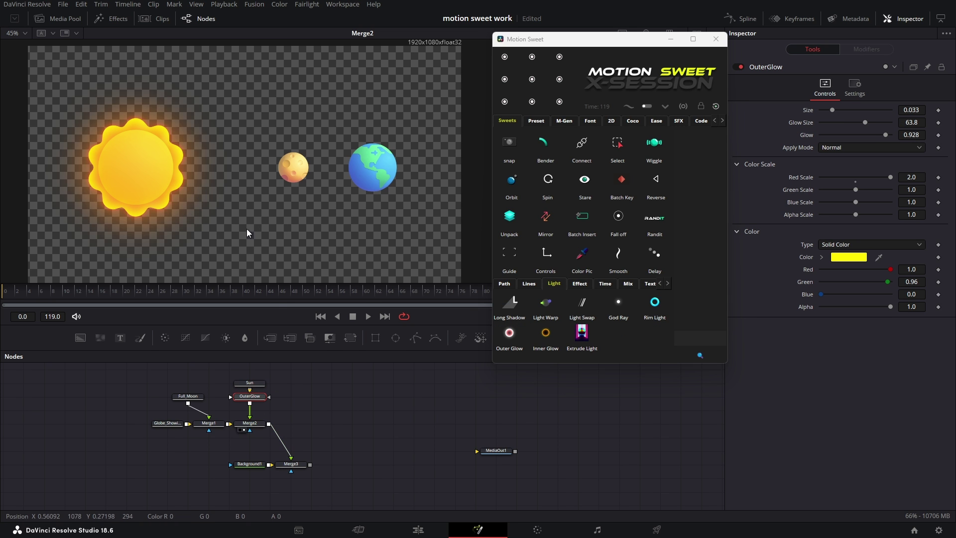
# - Add the Motion Sweet Long Shadow effect to Full_Moon and lower the shadow color's alpha to 0.192
pyautogui.click(108, 414)
pyautogui.click(149, 414)
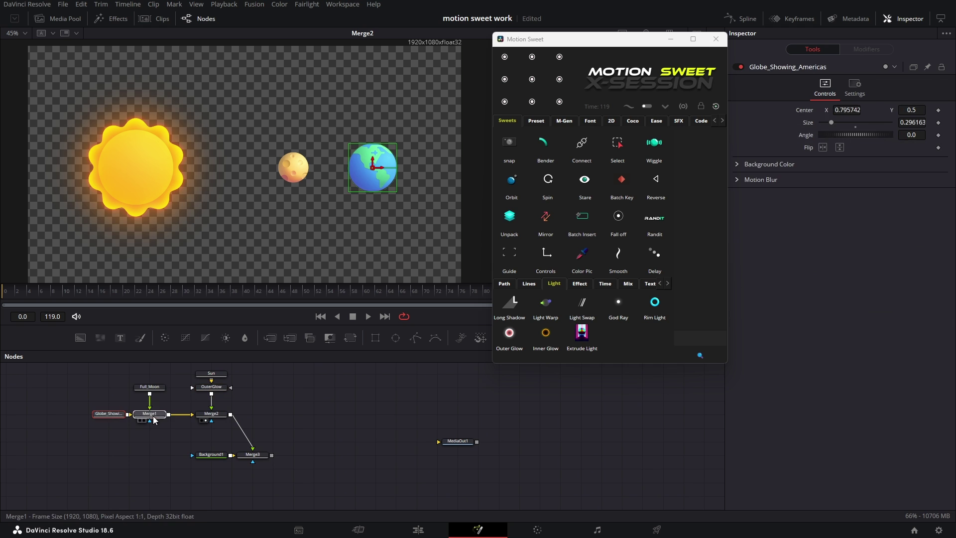
pyautogui.moveTo(156, 389); pyautogui.dragTo(156, 375)
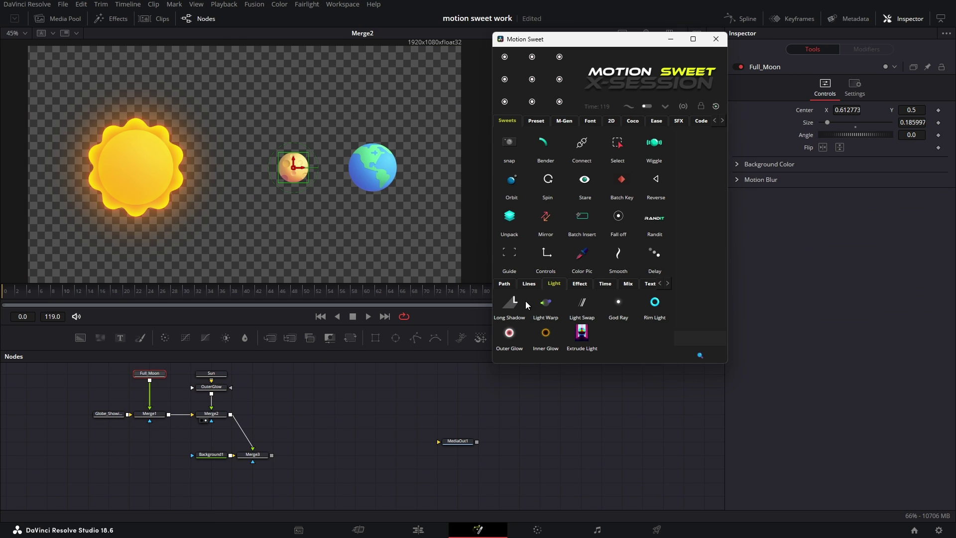
pyautogui.click(512, 299)
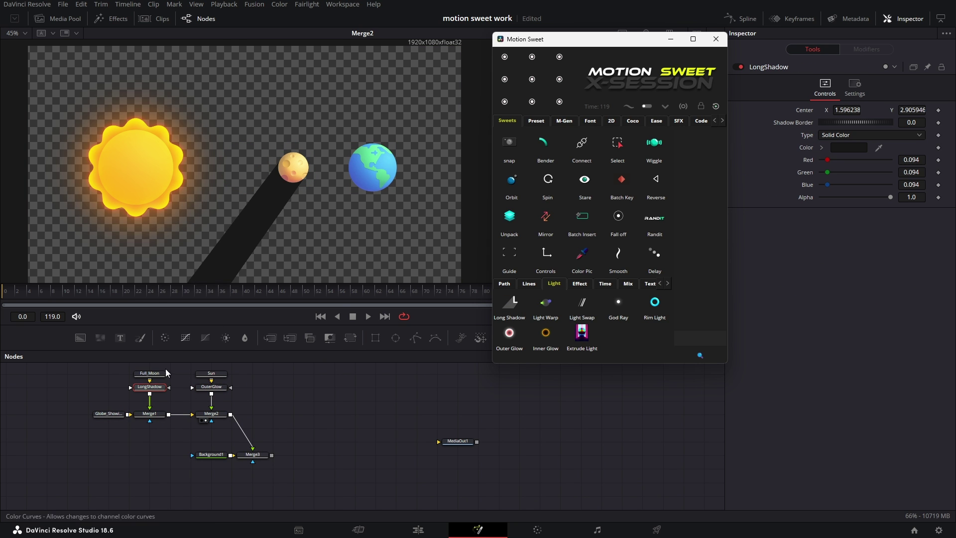
pyautogui.click(822, 148)
pyautogui.moveTo(919, 169); pyautogui.dragTo(928, 169)
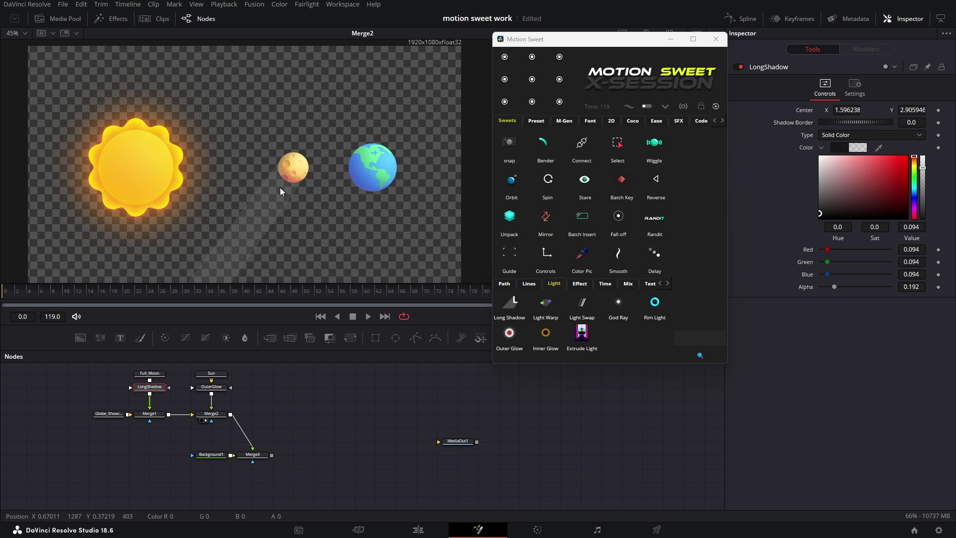
# - View Merge3 and move the LongShadow center onto the sun, at 0.231883, 0.483283
pyautogui.scroll(-2, 281, 188)
pyautogui.click(244, 462)
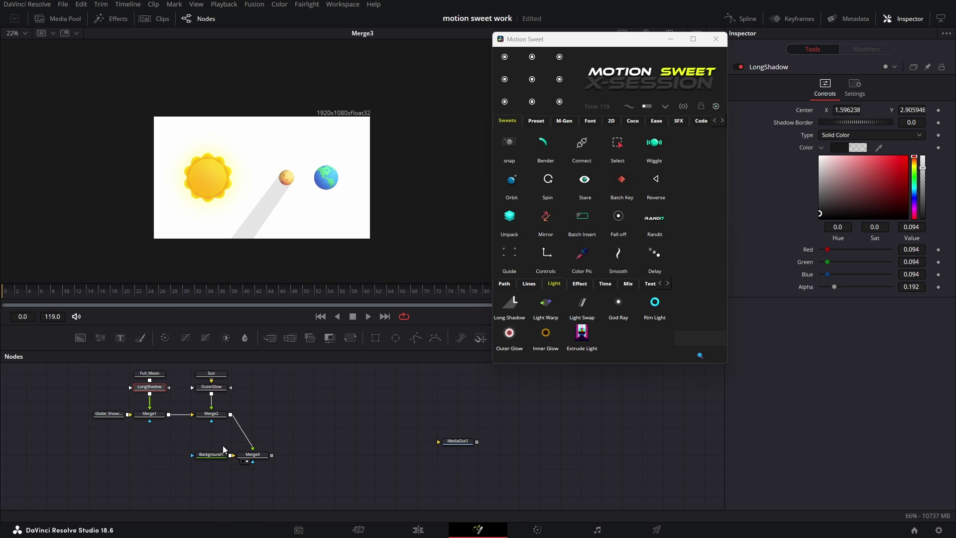
pyautogui.scroll(-3, 281, 147)
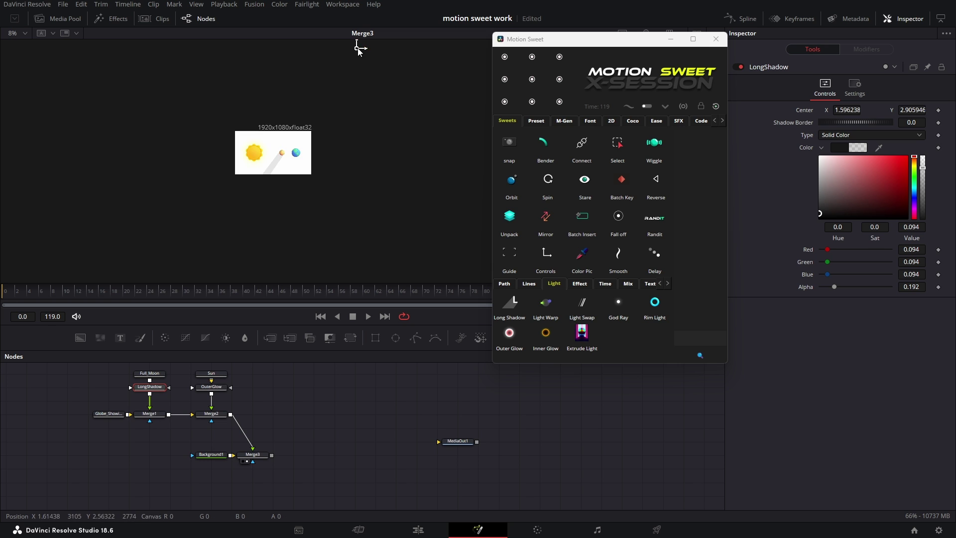
pyautogui.moveTo(279, 130); pyautogui.dragTo(257, 158)
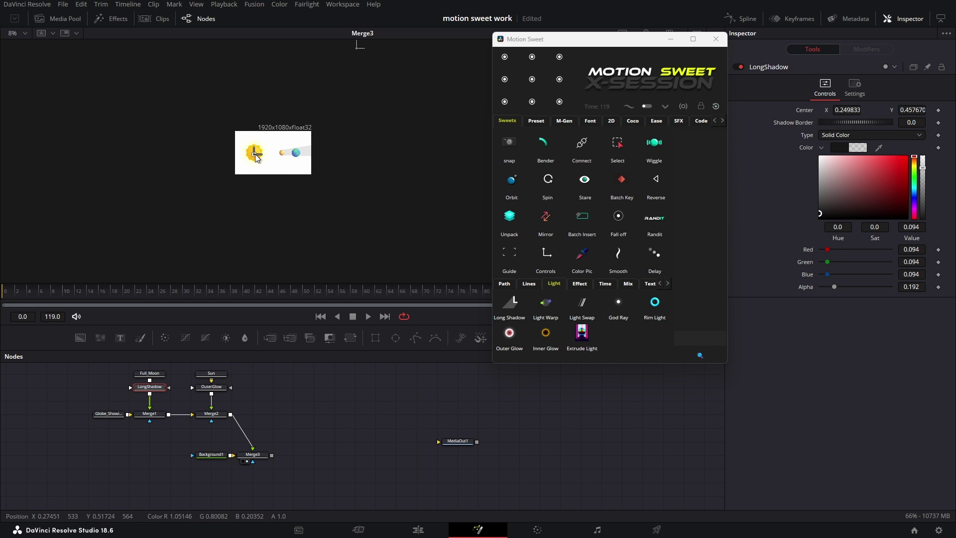
pyautogui.scroll(3, 259, 152)
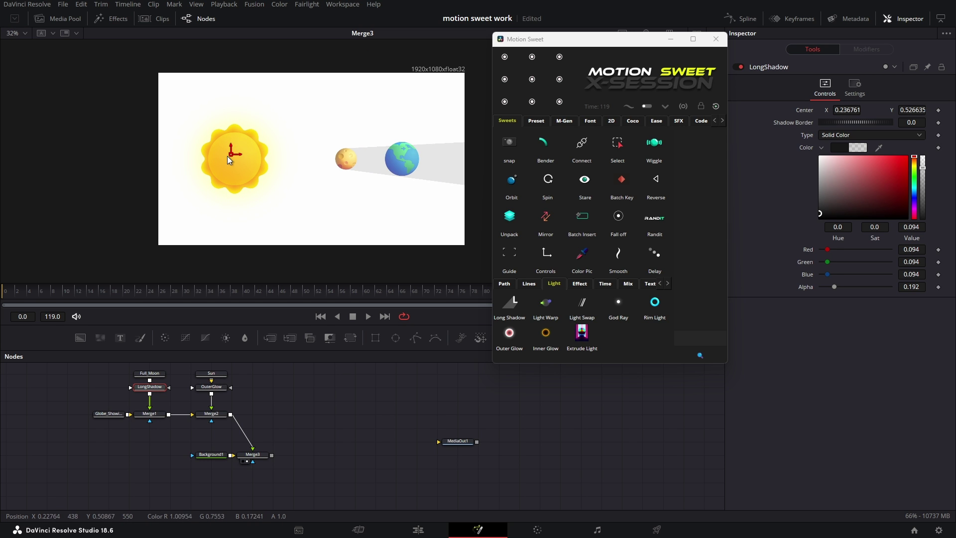
pyautogui.moveTo(231, 154); pyautogui.dragTo(232, 160)
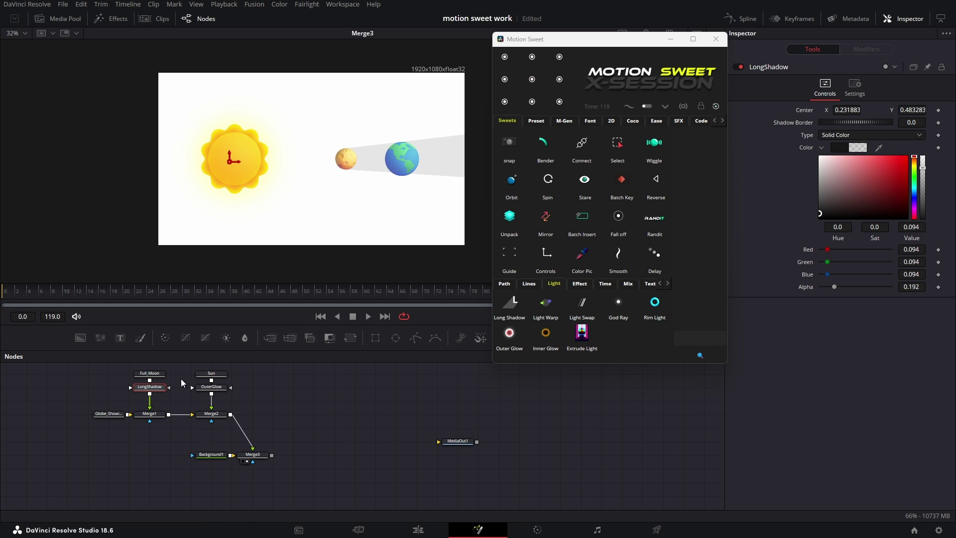
# - Move the full moon toward the sun to center 0.567244, 0.494219 and darken its long shadow to black
pyautogui.click(149, 374)
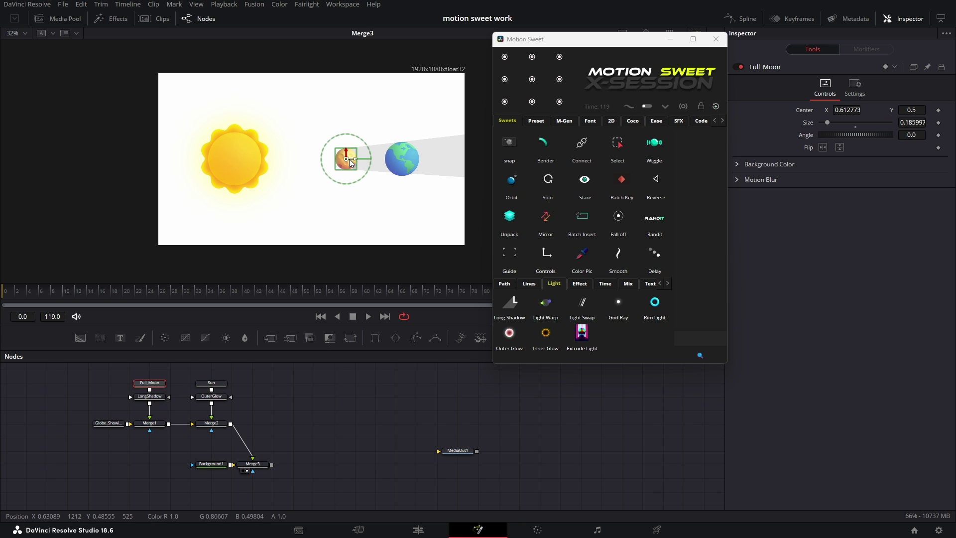
pyautogui.moveTo(347, 162); pyautogui.dragTo(333, 163)
pyautogui.click(149, 396)
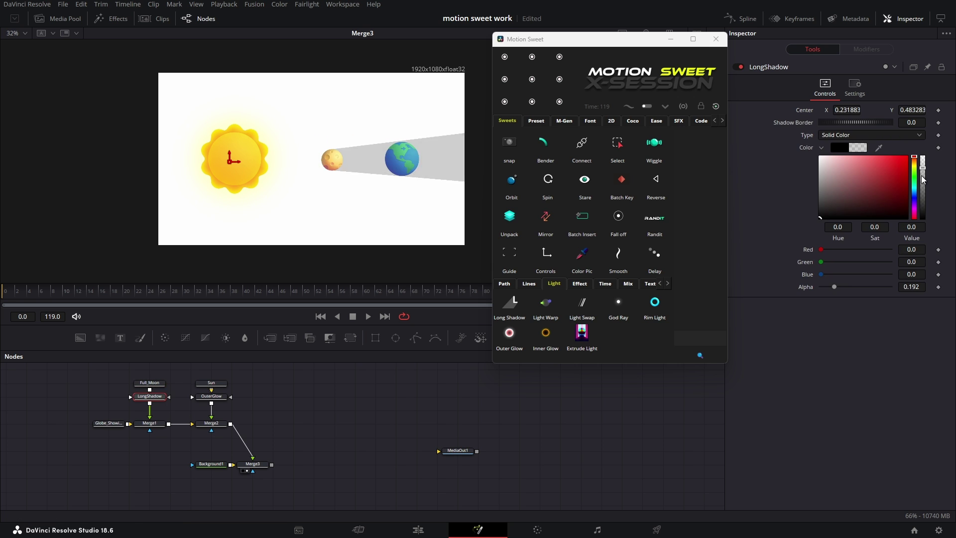
pyautogui.click(331, 160)
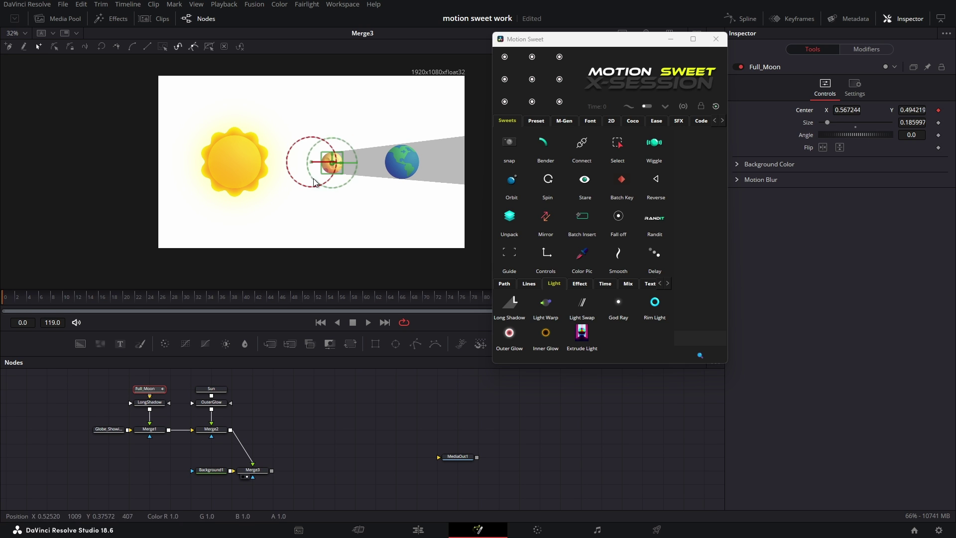
# - Keyframe the full moon's center from frame 0 to frame 51 along a path looping around the globe
pyautogui.moveTo(907, 110); pyautogui.dragTo(955, 111)
pyautogui.moveTo(846, 110); pyautogui.dragTo(955, 110)
pyautogui.moveTo(408, 130); pyautogui.dragTo(326, 162)
pyautogui.click(218, 298)
pyautogui.click(254, 299)
pyautogui.press('Right')
pyautogui.press('Right')
pyautogui.press('Right')
pyautogui.press('Right')
pyautogui.press('Right')
pyautogui.press('Right')
pyautogui.press('Right')
pyautogui.press('Right')
pyautogui.press('Right')
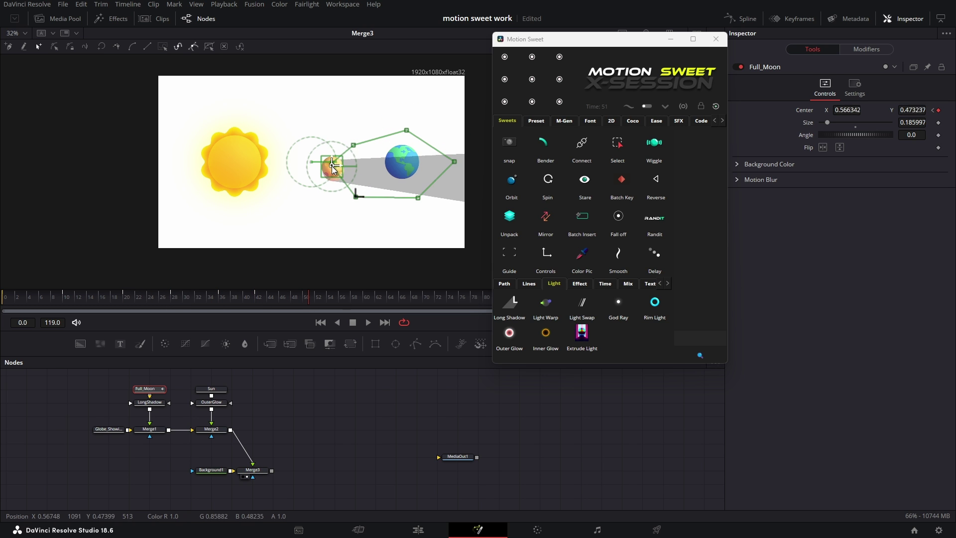
# - Smooth the full moon's looping motion path, adjust the moon's position on it, and play the animation
pyautogui.click(133, 47)
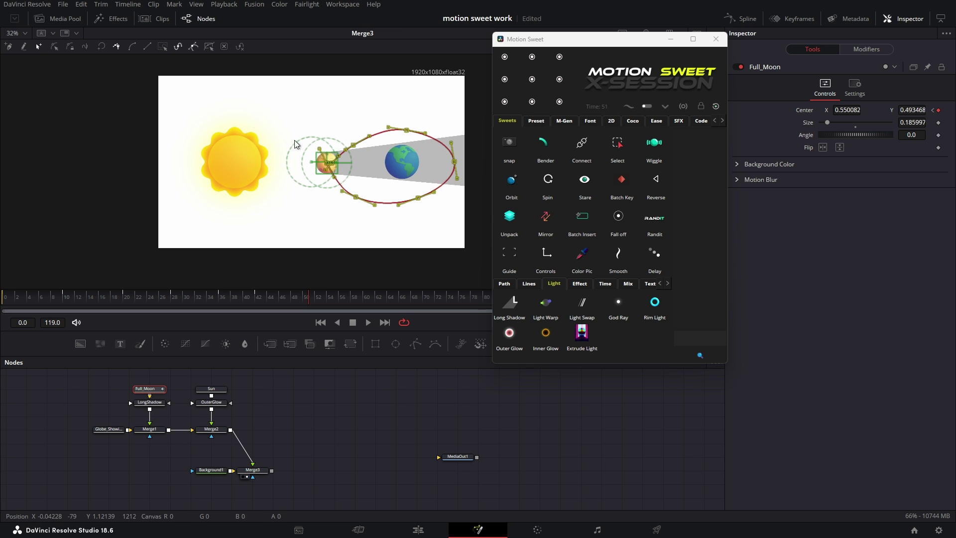
pyautogui.moveTo(326, 163); pyautogui.dragTo(331, 163)
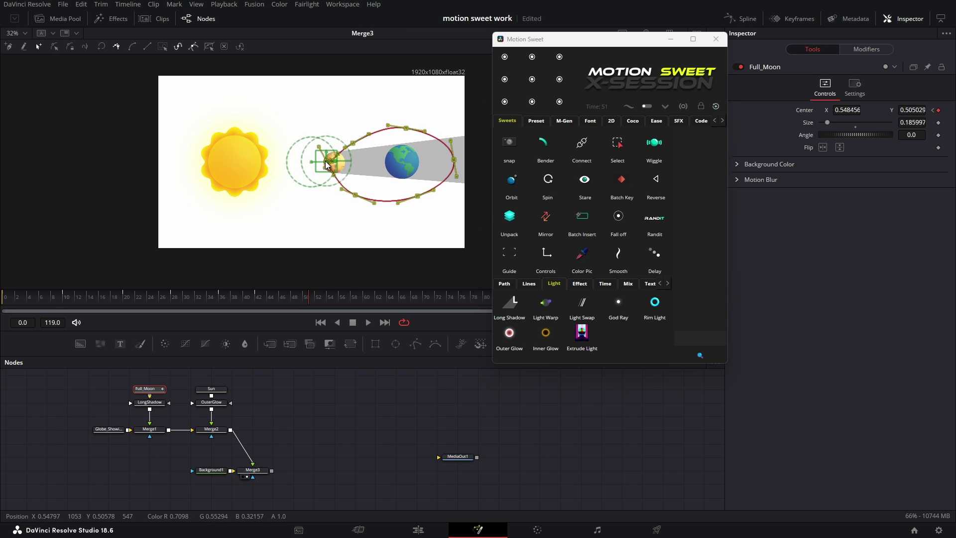
pyautogui.press('space')
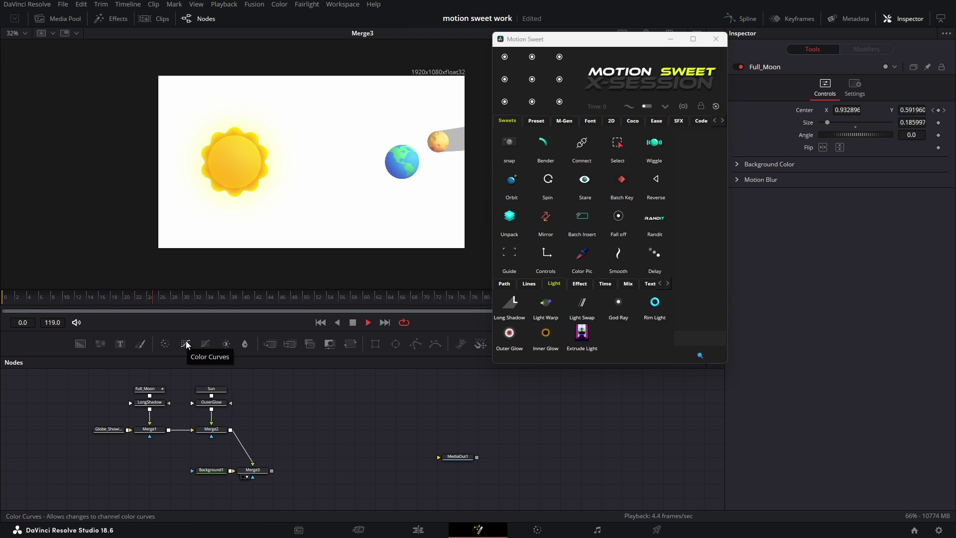
pyautogui.press('space')
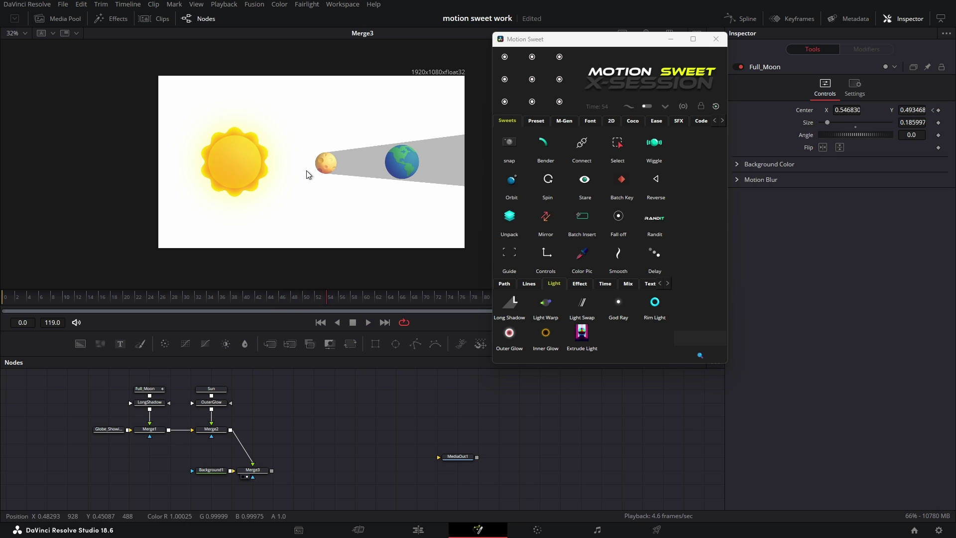
# - Add a text node merged with Full_Moon and set its text to "Moon"
pyautogui.moveTo(177, 406); pyautogui.dragTo(205, 424)
pyautogui.click(246, 395)
pyautogui.click(822, 194)
pyautogui.hotkey('ctrl', 'a')
pyautogui.write('Mo')
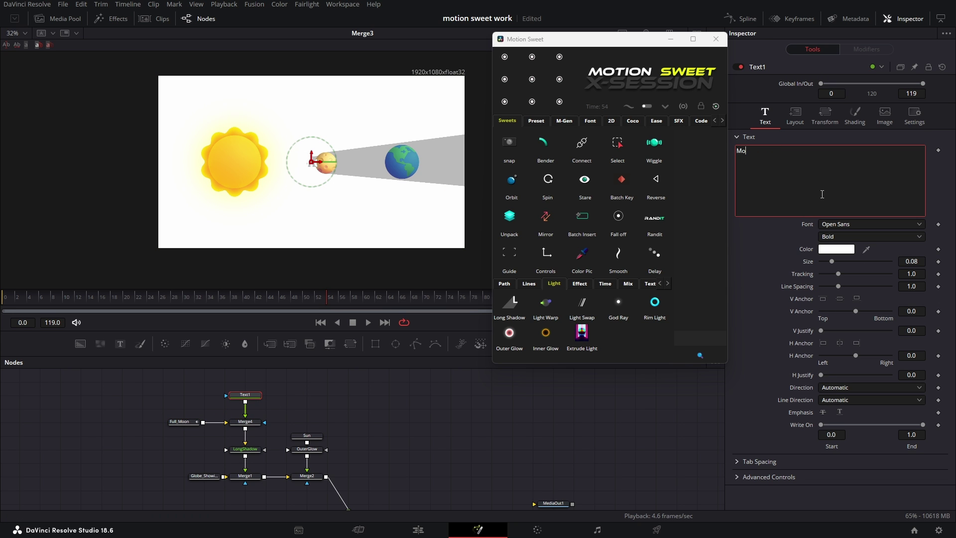
# - Rewire LongShadow between Full_Moon and Merge4 so it excludes the Moon text, and color the text black
pyautogui.click(248, 396)
pyautogui.moveTo(250, 449)
pyautogui.mouseDown()
pyautogui.moveTo(229, 423)
pyautogui.moveTo(245, 470)
pyautogui.mouseUp()
pyautogui.click(245, 394)
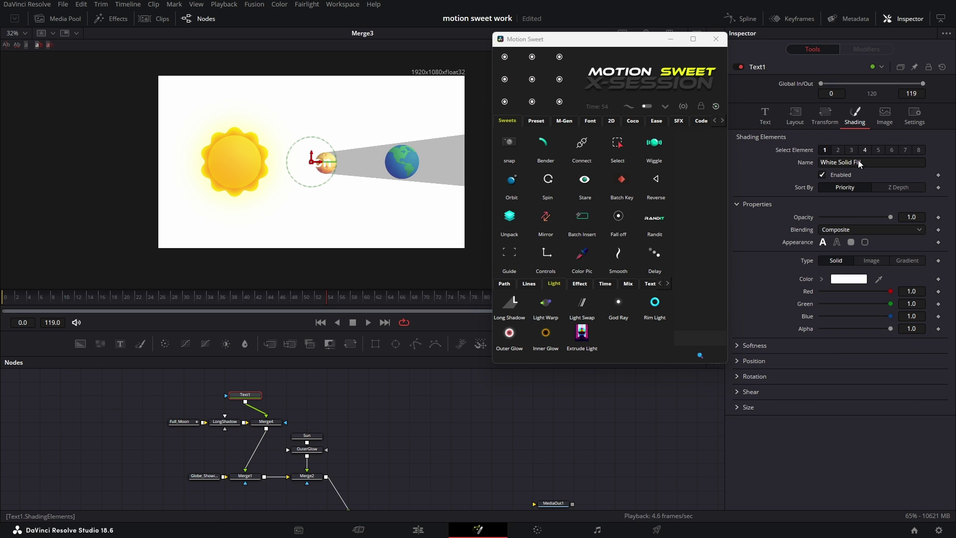
pyautogui.moveTo(801, 354); pyautogui.dragTo(799, 356)
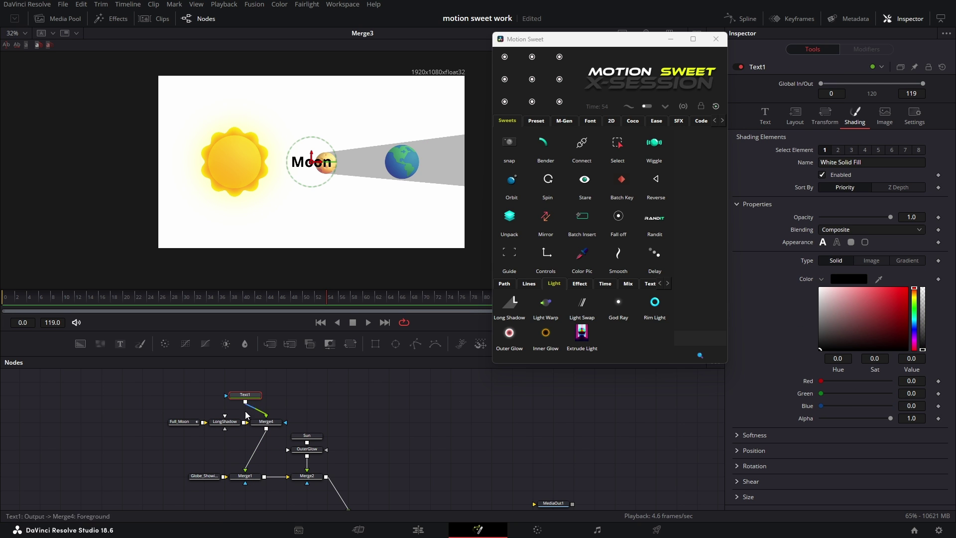
# - Connect the Moon text's layout center to the full moon's center, test-move the text in the viewer and undo the move
pyautogui.click(795, 116)
pyautogui.rightClick(806, 174)
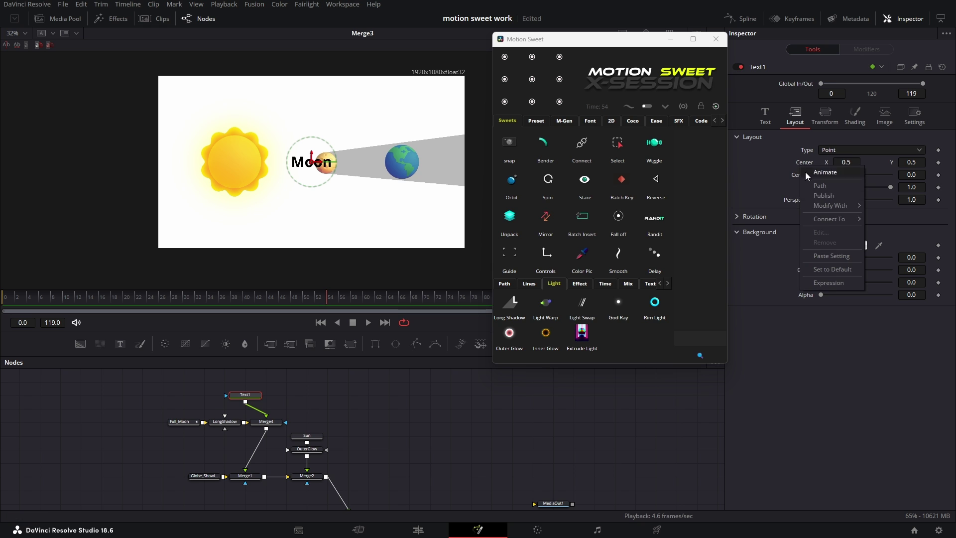
pyautogui.click(834, 220)
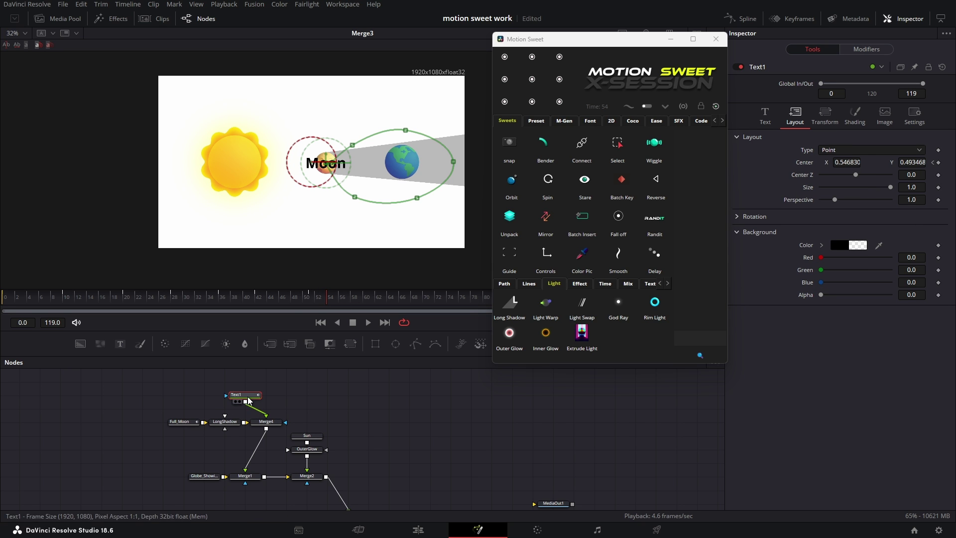
pyautogui.moveTo(327, 160); pyautogui.dragTo(331, 142)
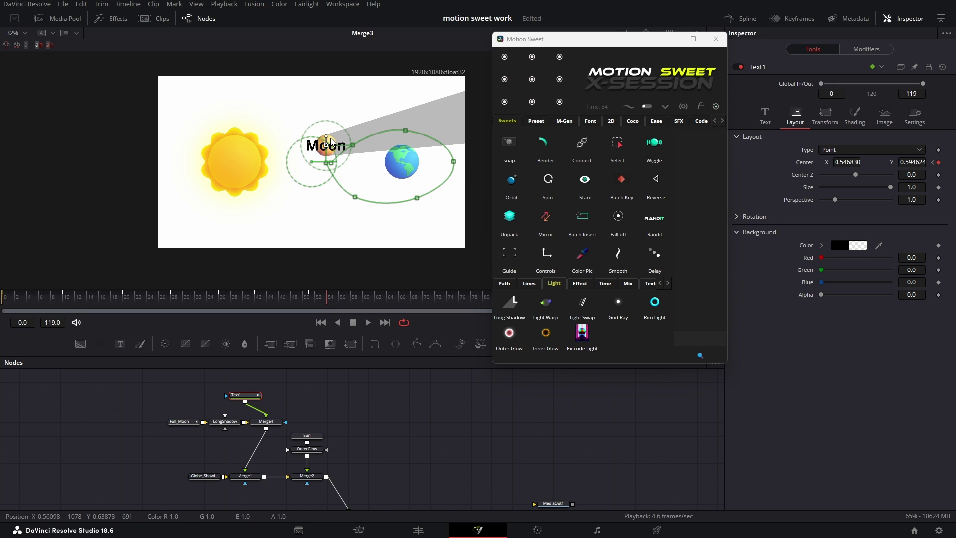
pyautogui.hotkey('ctrl', 'z')
# - Shift the Moon text to the left of the moon with Merge4's center X at 0.394308 and reduce the text size to 0.0699
pyautogui.click(272, 423)
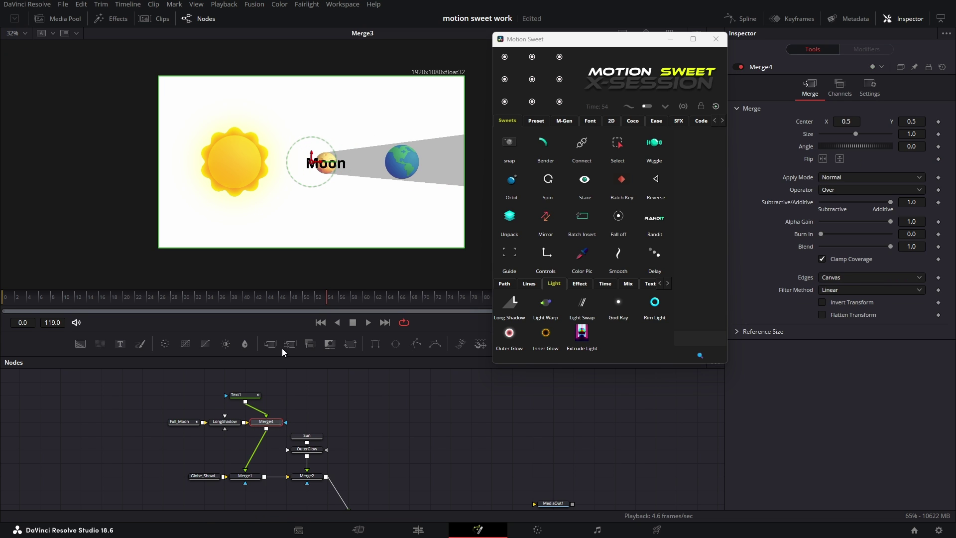
pyautogui.moveTo(312, 158); pyautogui.dragTo(257, 165)
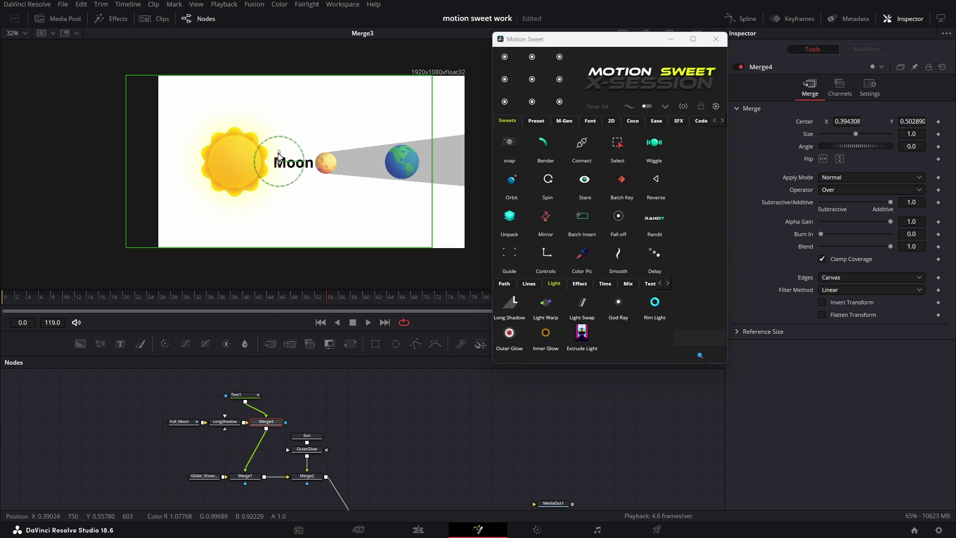
pyautogui.click(236, 395)
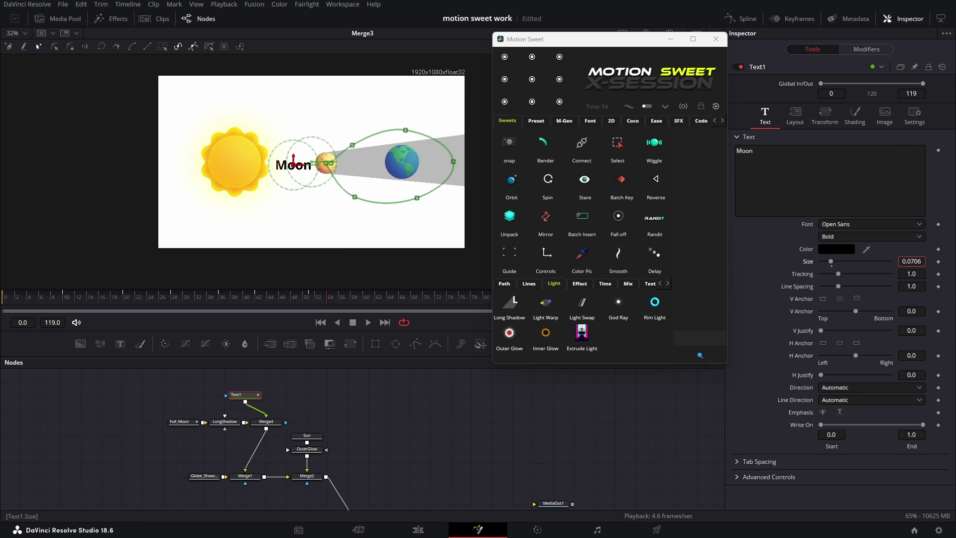
# - Change the Moon text's font to Droid Sans Mono using Motion Sweet's font list
pyautogui.click(589, 122)
pyautogui.scroll(-2, 578, 195)
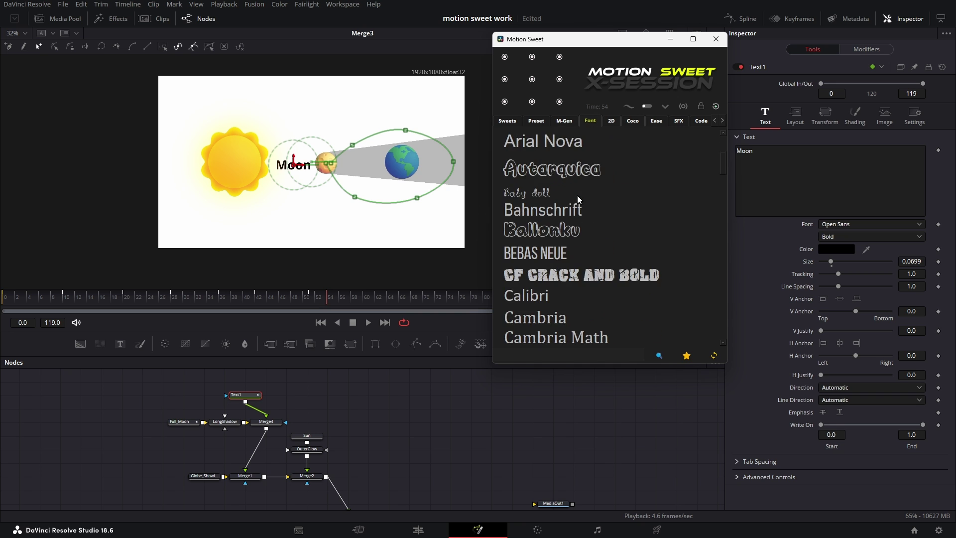
pyautogui.scroll(2, 578, 195)
pyautogui.scroll(-4, 578, 195)
pyautogui.scroll(-3, 573, 239)
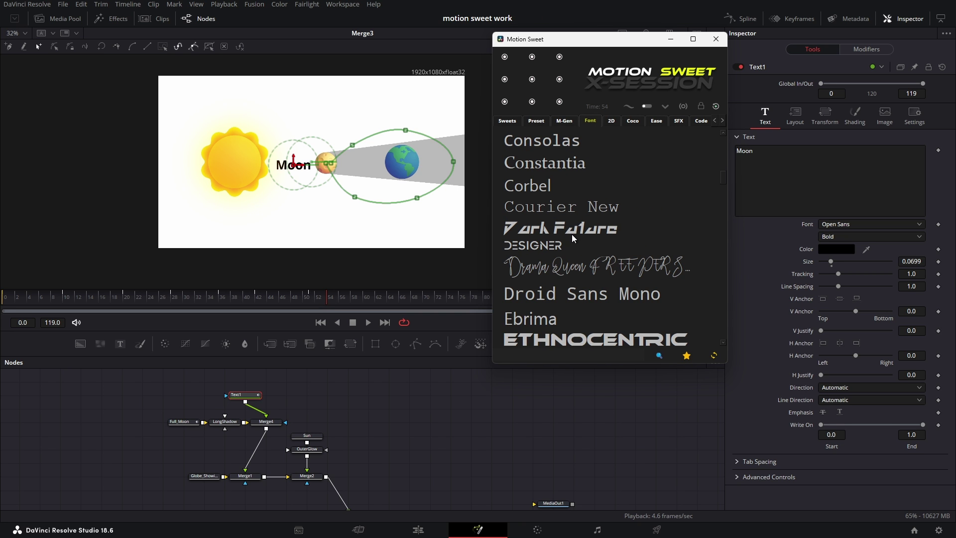
pyautogui.click(549, 293)
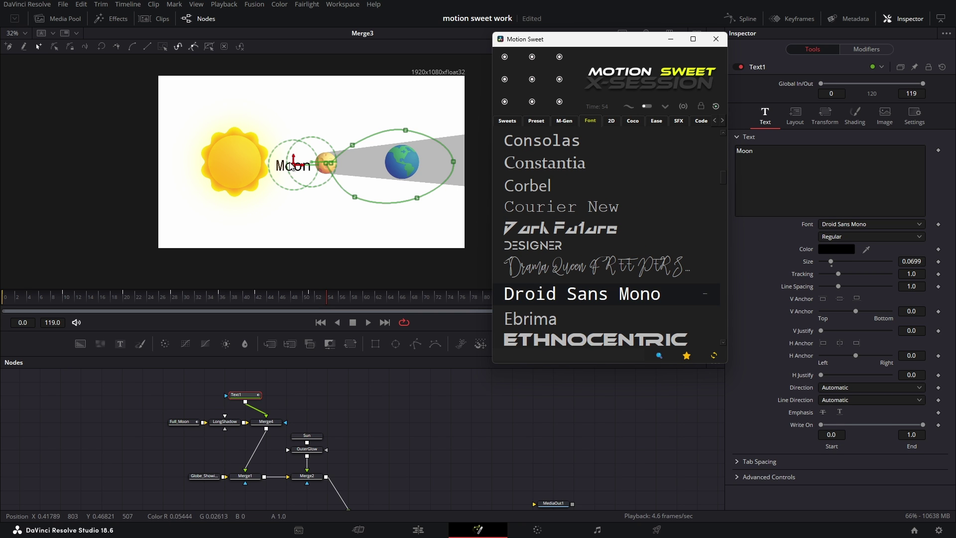
# - Align the Moon label vertically beside the moon by moving Merge4's center Y to 0.5
pyautogui.moveTo(297, 169); pyautogui.dragTo(300, 168)
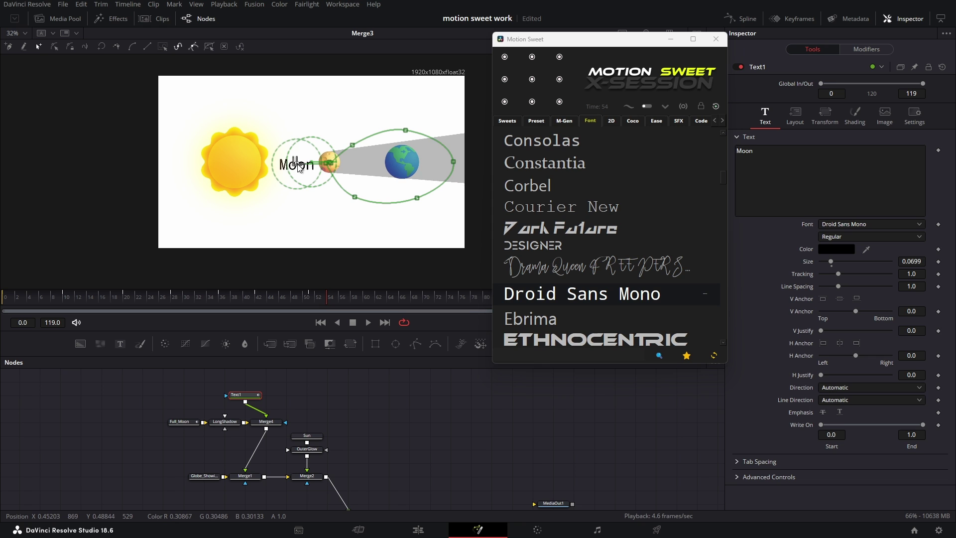
pyautogui.click(264, 422)
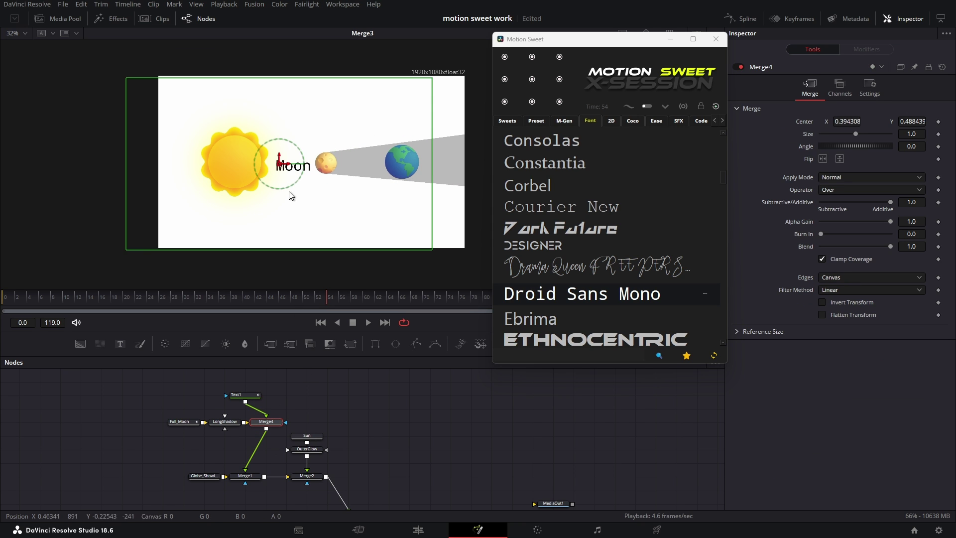
pyautogui.moveTo(281, 166); pyautogui.dragTo(281, 163)
pyautogui.click(376, 421)
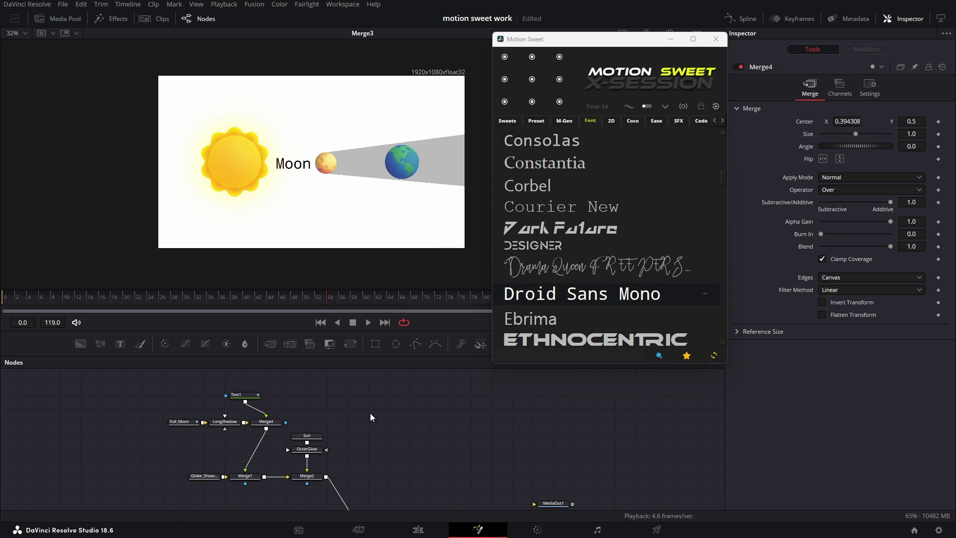
# - Play the animation from frame 15 to check how the Moon label follows the moon
pyautogui.click(98, 297)
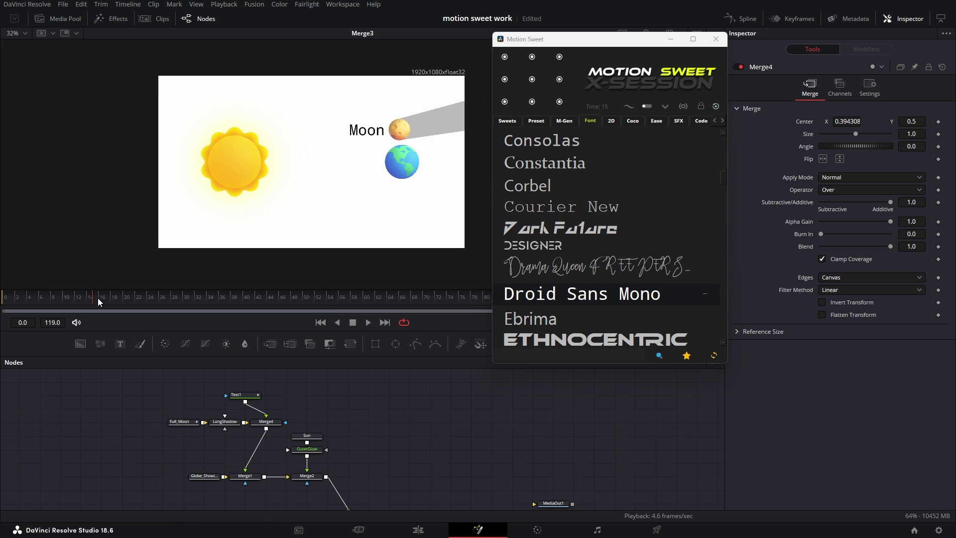
pyautogui.press('space')
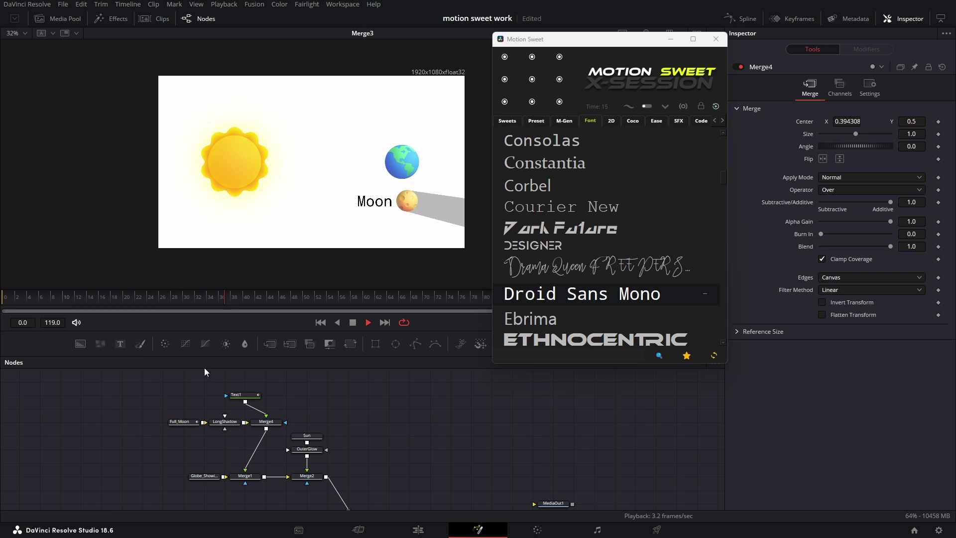
pyautogui.press('space')
# - Duplicate the Moon text node near the globe node and change the copy's text to "Earth"
pyautogui.click(246, 396)
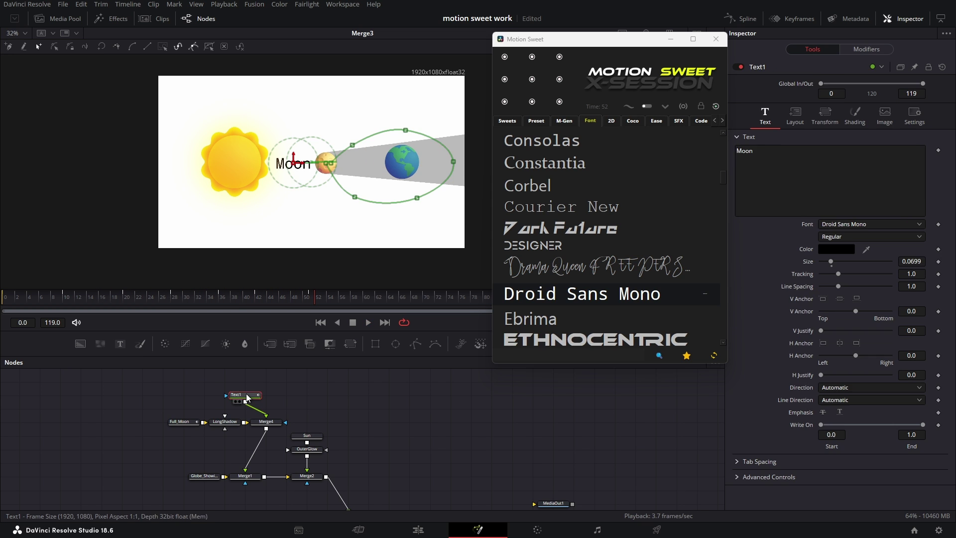
pyautogui.hotkey('ctrl', 'c')
pyautogui.moveTo(171, 452); pyautogui.dragTo(89, 466)
pyautogui.click(110, 439)
pyautogui.hotkey('ctrl', 'v')
pyautogui.click(793, 173)
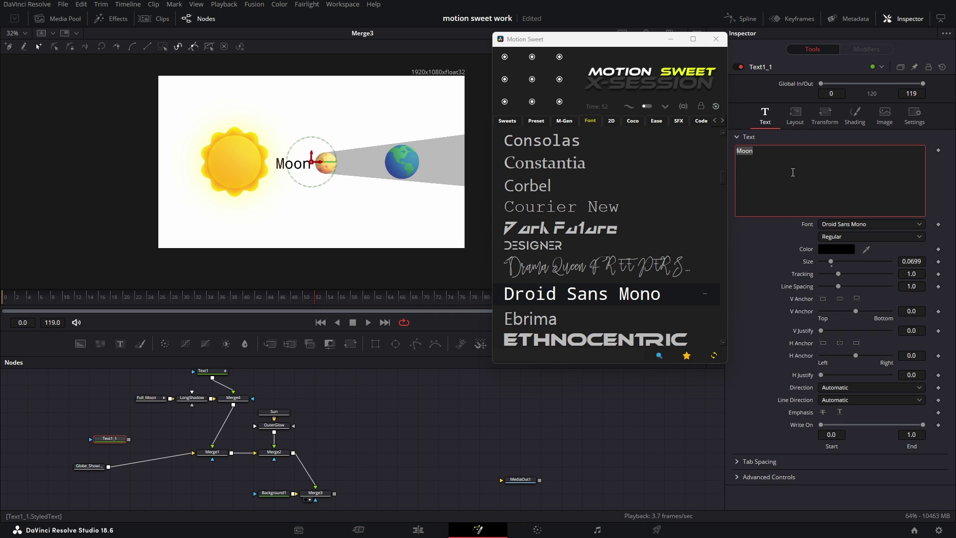
pyautogui.write('Earth')
# - Merge the Earth text over the globe, place it just below the globe and set its size to 0.063
pyautogui.moveTo(129, 440); pyautogui.dragTo(108, 467)
pyautogui.moveTo(311, 162); pyautogui.dragTo(404, 193)
pyautogui.click(88, 466)
# - Duplicate the Earth text node, merge the copy over the sun's OuterGlow and change its text to "Sun"
pyautogui.click(109, 439)
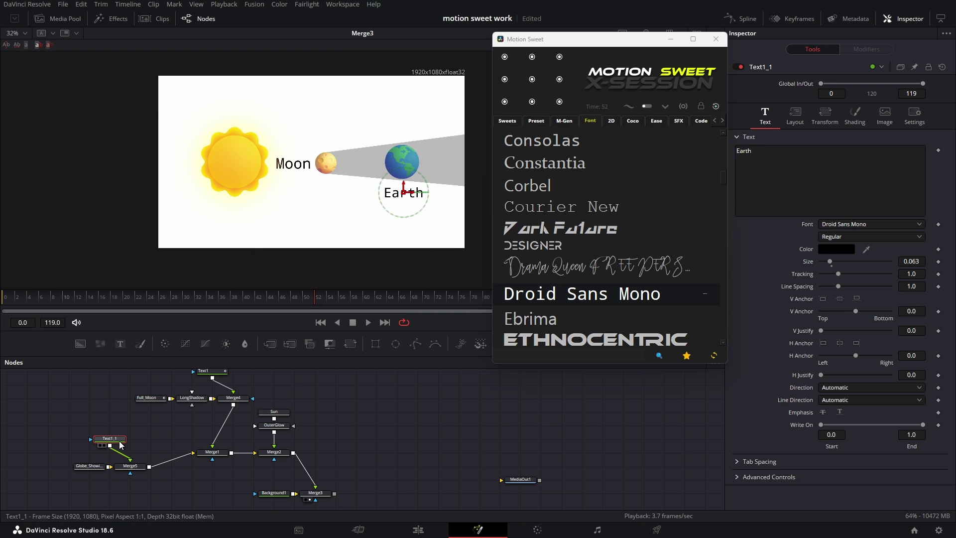
pyautogui.hotkey('ctrl', 'c')
pyautogui.hotkey('ctrl', 'v')
pyautogui.moveTo(355, 399); pyautogui.dragTo(274, 425)
pyautogui.click(811, 156)
pyautogui.write('Sun')
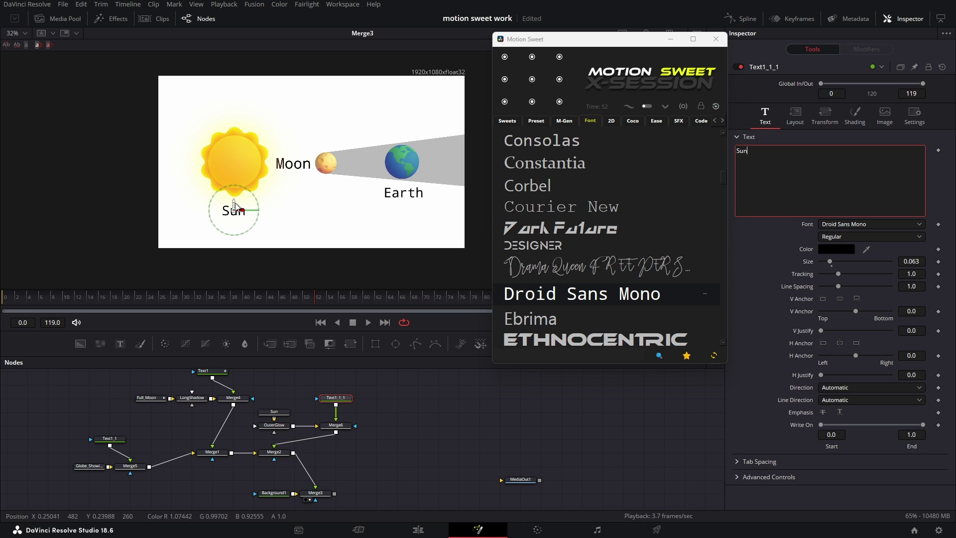
# - Position the Sun label just below the sun and play the animation from frame 0
pyautogui.moveTo(234, 203); pyautogui.dragTo(235, 199)
pyautogui.click(419, 425)
pyautogui.moveTo(51, 300); pyautogui.dragTo(3, 306)
pyautogui.press('space')
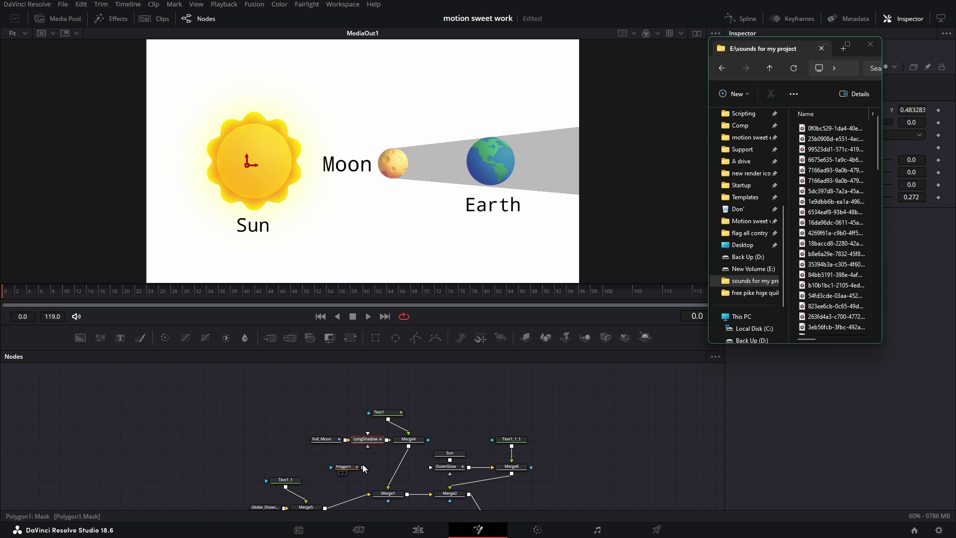
# - Connect the Polygon1 mask to LongShadow to cut off the shadow behind the globe, and select the polygon
pyautogui.moveTo(375, 447); pyautogui.dragTo(349, 452)
pyautogui.click(322, 453)
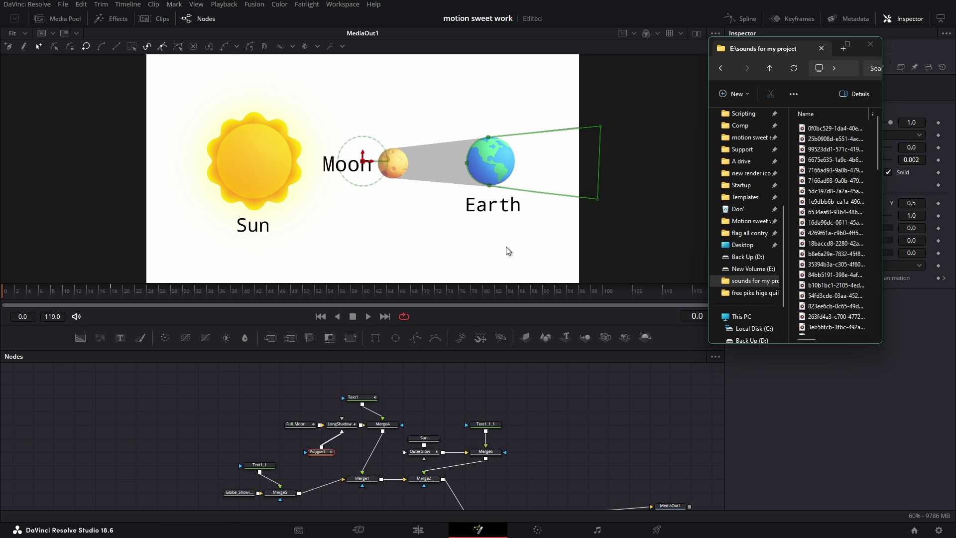